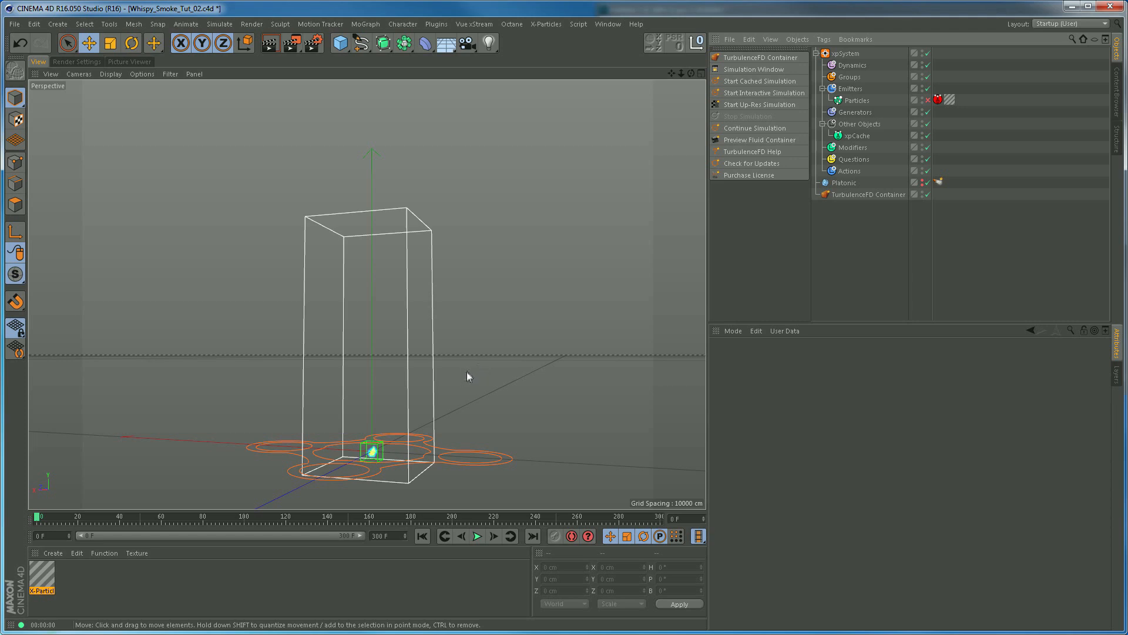
# Enable the Particles emitter and scrub the timeline to frame 170 to view the particles moving with the fluid simulation
pyautogui.click(865, 195)
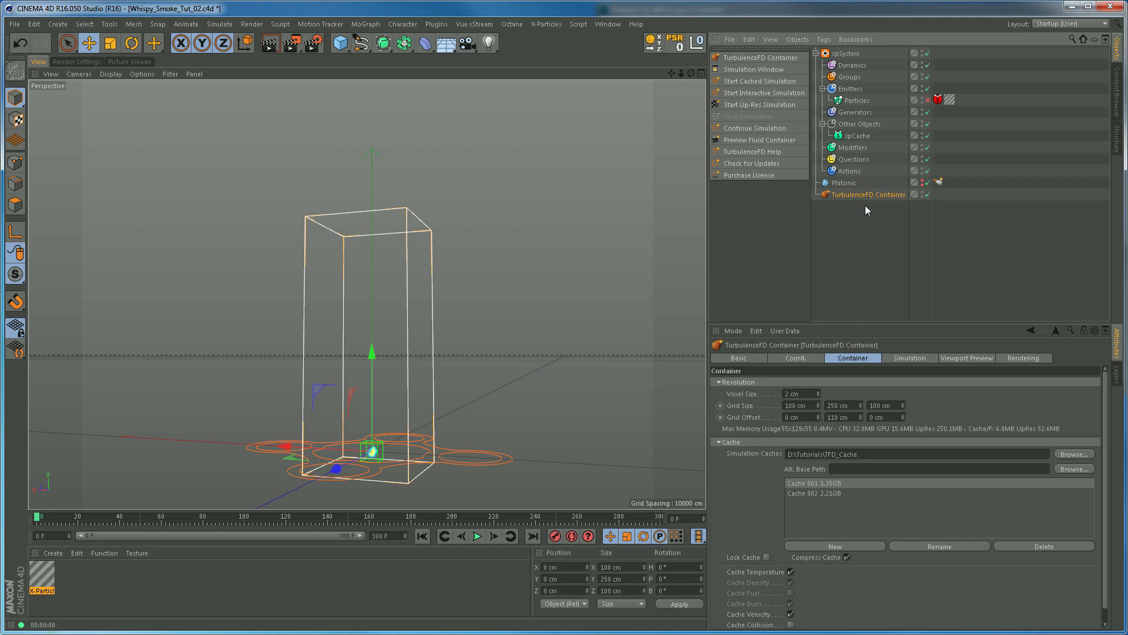
pyautogui.moveTo(38, 519); pyautogui.dragTo(104, 516)
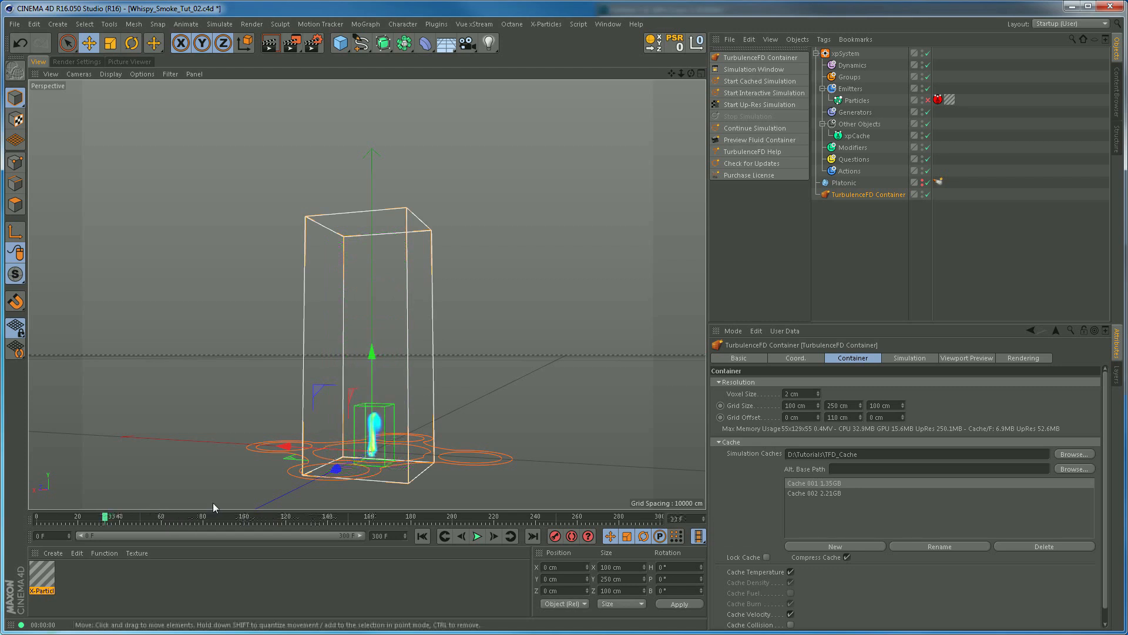
pyautogui.click(858, 101)
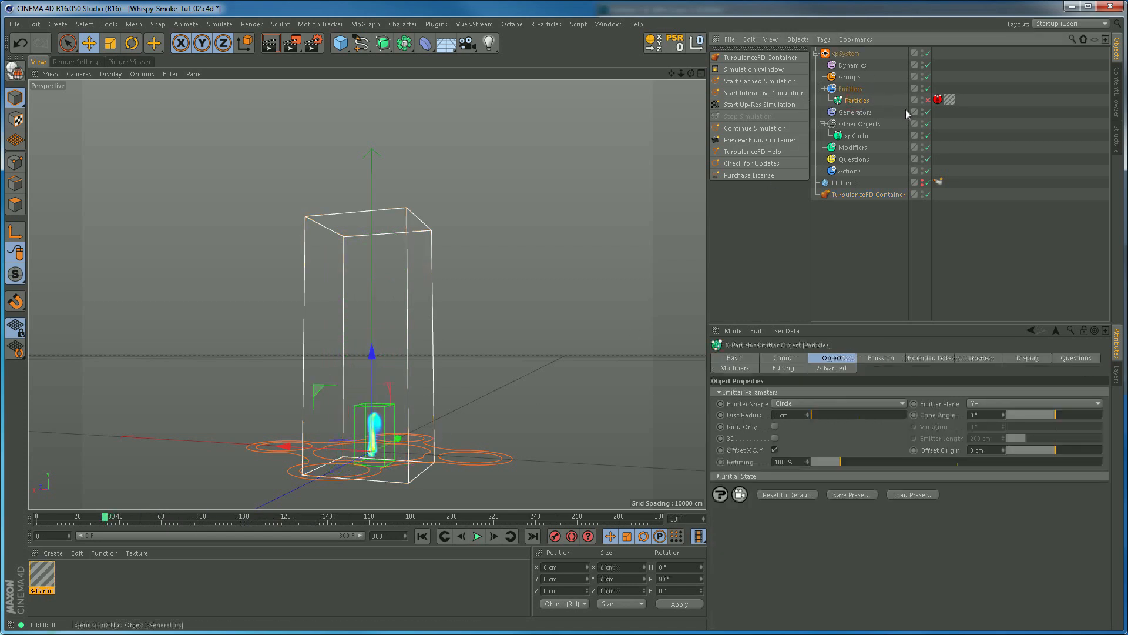
pyautogui.click(928, 101)
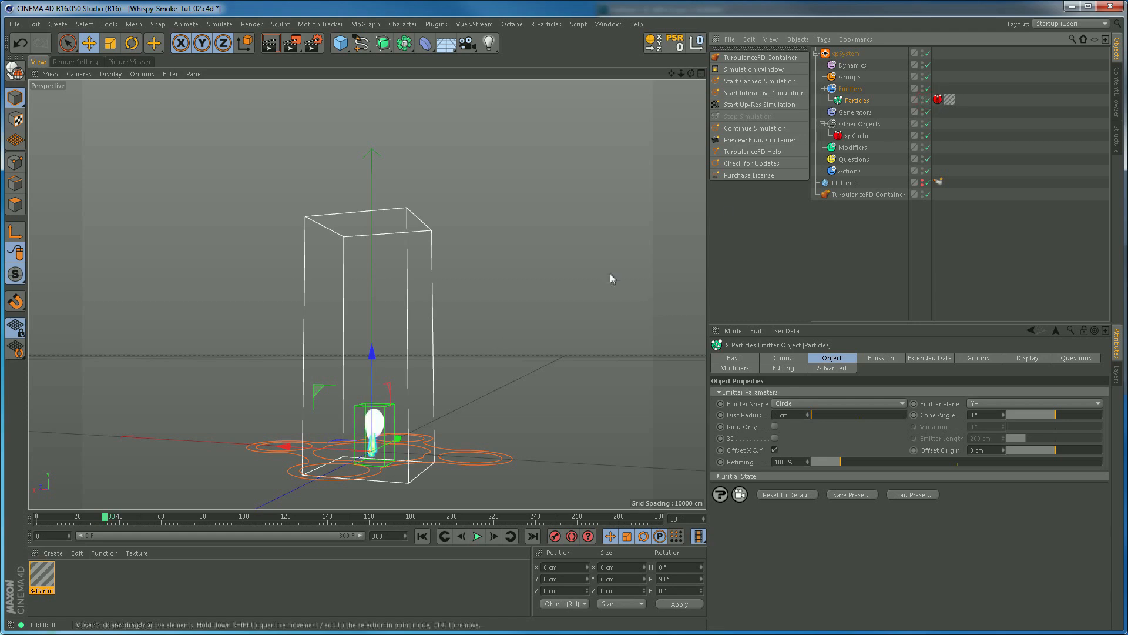
pyautogui.moveTo(107, 520); pyautogui.dragTo(397, 541)
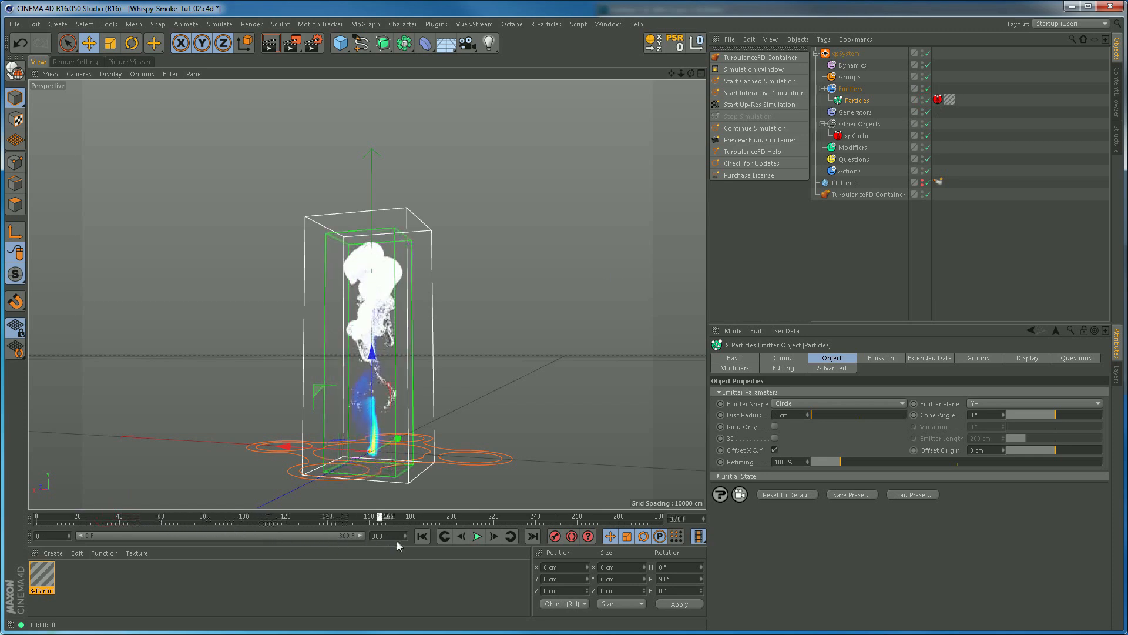
# Hide the TurbulenceFD Container in the viewport and render the particles at frame 208 in the view
pyautogui.click(923, 193)
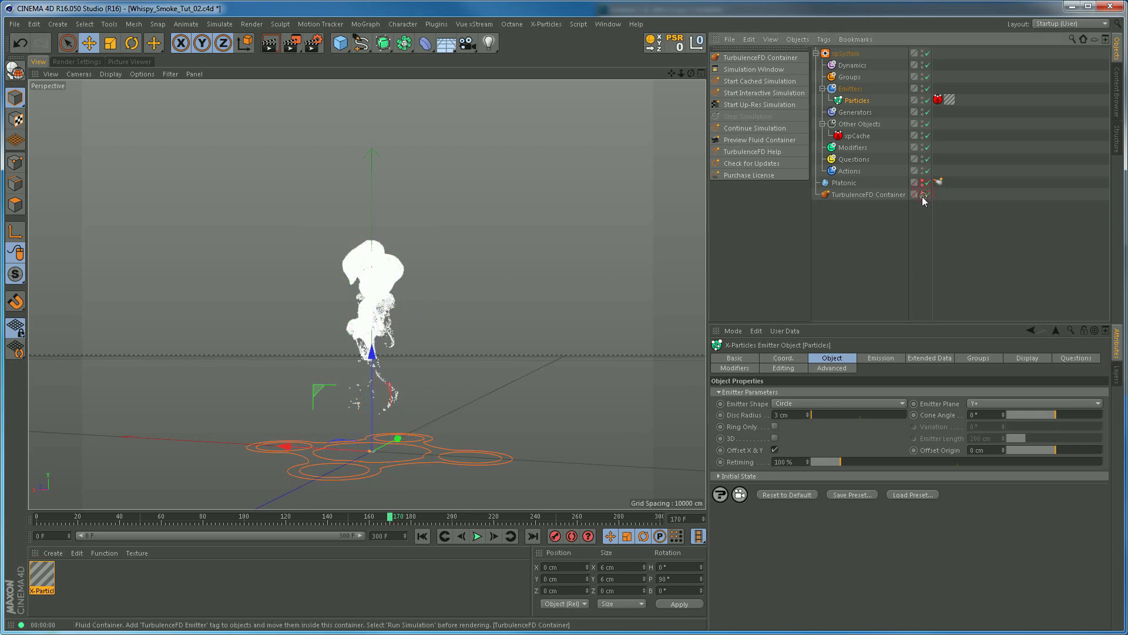
pyautogui.moveTo(385, 518); pyautogui.dragTo(544, 528)
pyautogui.keyDown('alt'); pyautogui.moveTo(397, 384); pyautogui.dragTo(438, 416, button='right'); pyautogui.keyUp('alt')
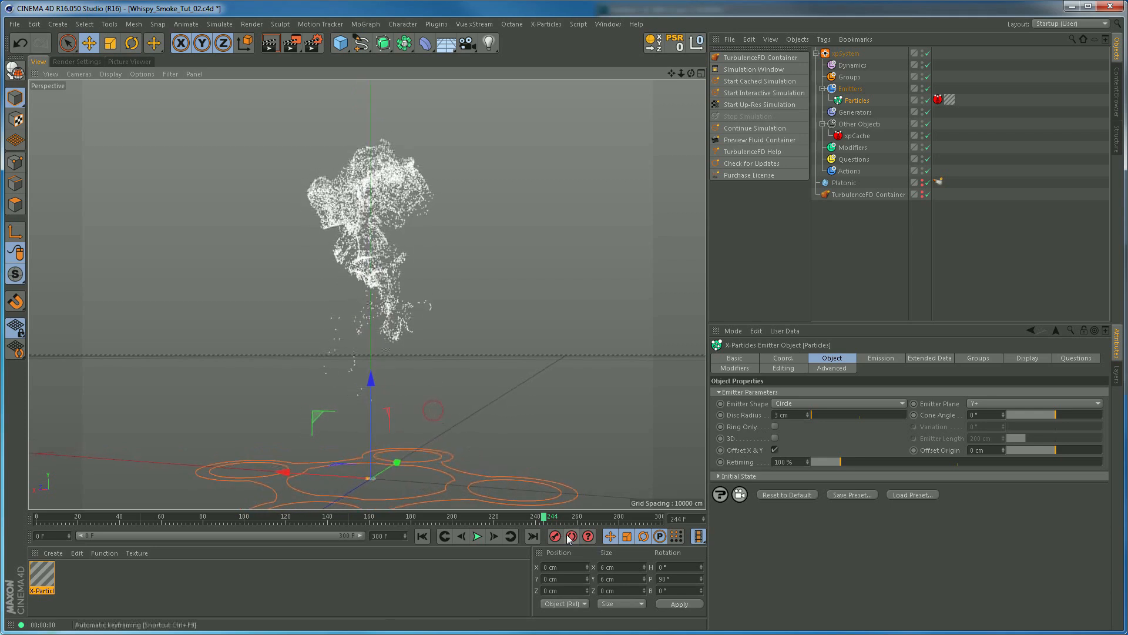
pyautogui.moveTo(546, 519); pyautogui.dragTo(469, 519)
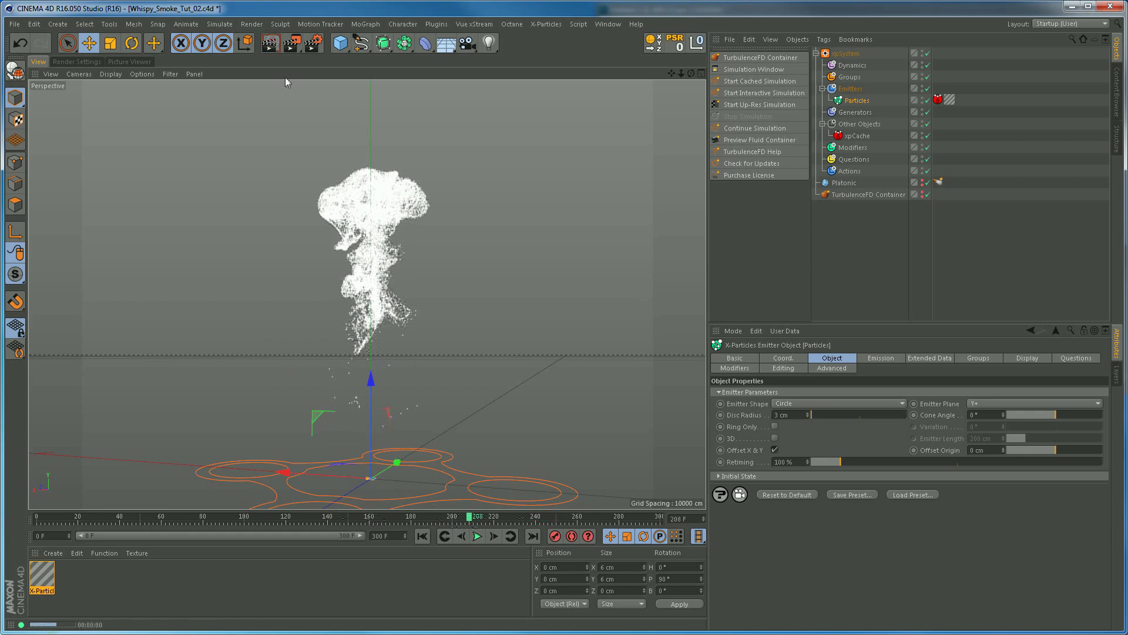
pyautogui.hotkey('ctrl', 'r')
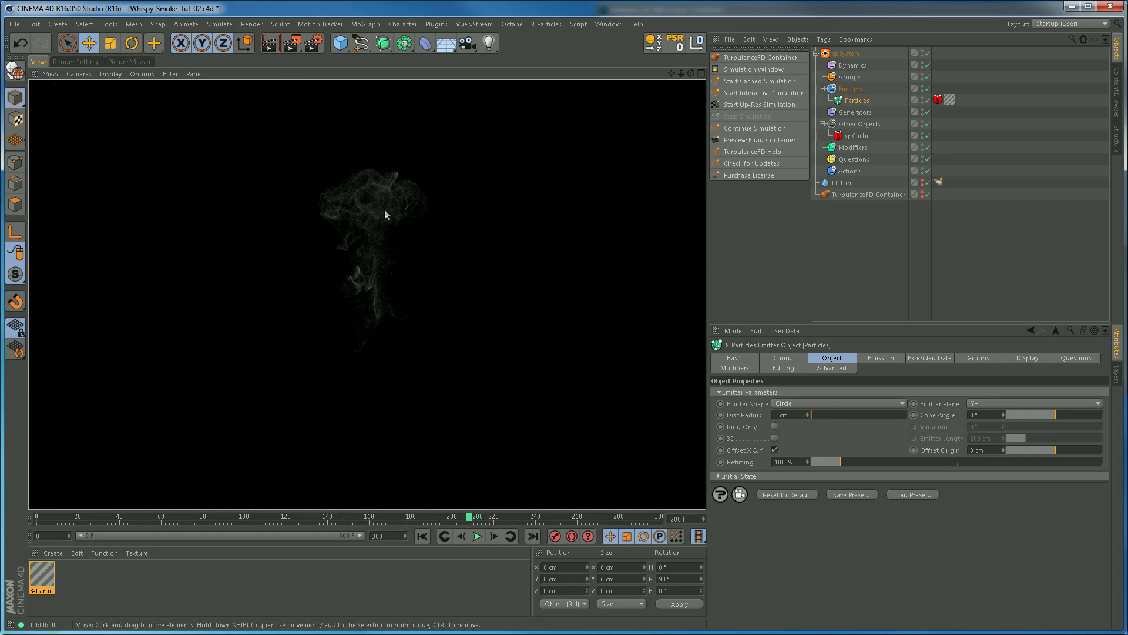
# Play the particle animation briefly, move to frame 175 and render a closer view of the smoke
pyautogui.click(477, 536)
pyautogui.click(478, 536)
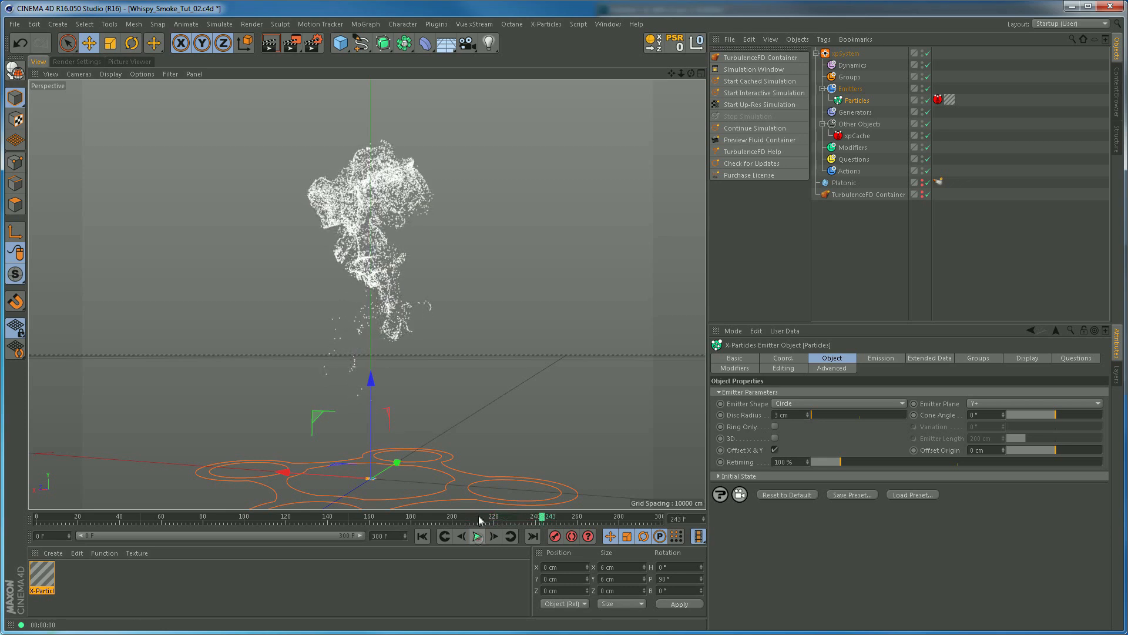
pyautogui.moveTo(328, 519); pyautogui.dragTo(401, 521)
pyautogui.scroll(3, 415, 250)
pyautogui.scroll(3, 416, 250)
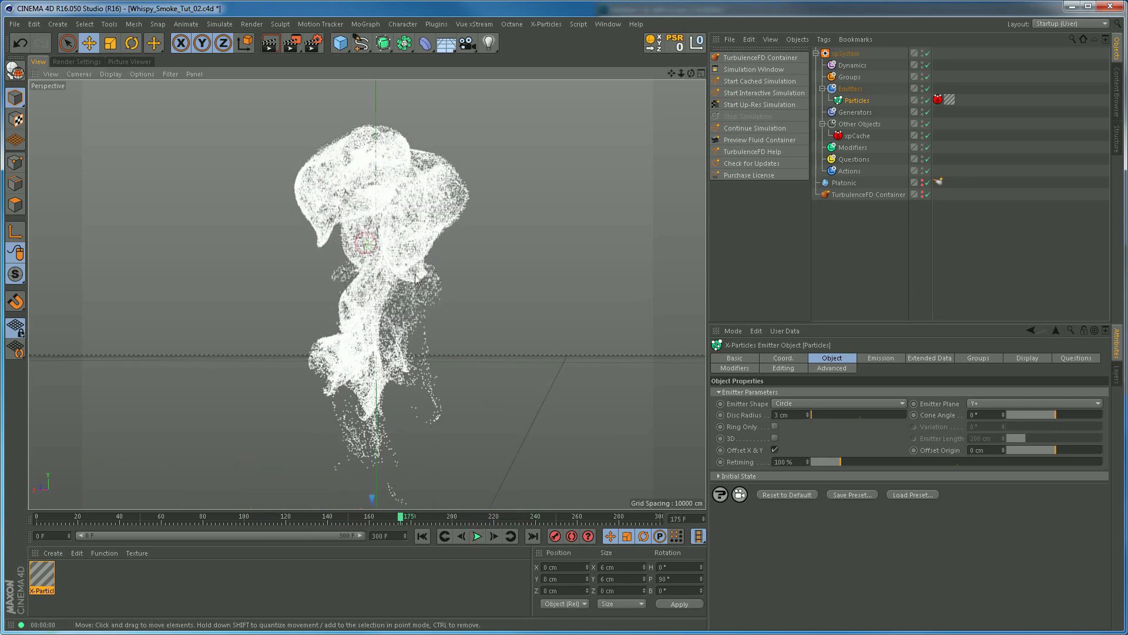
pyautogui.click(270, 43)
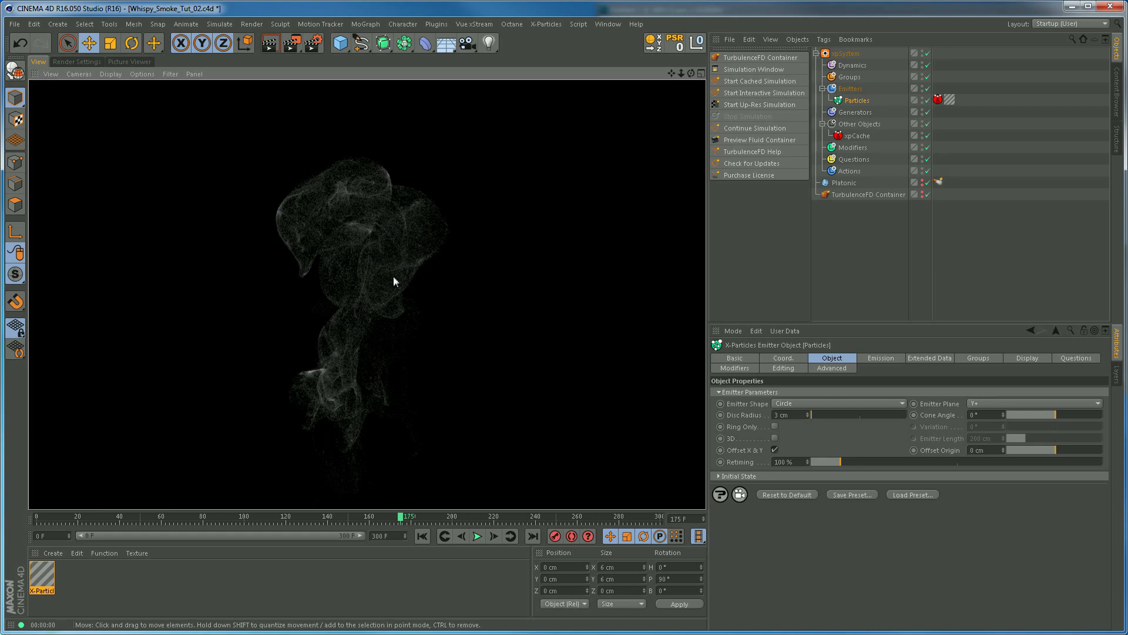
# Show the Particles emitter's emission settings and play the animation up to frame 233
pyautogui.click(857, 101)
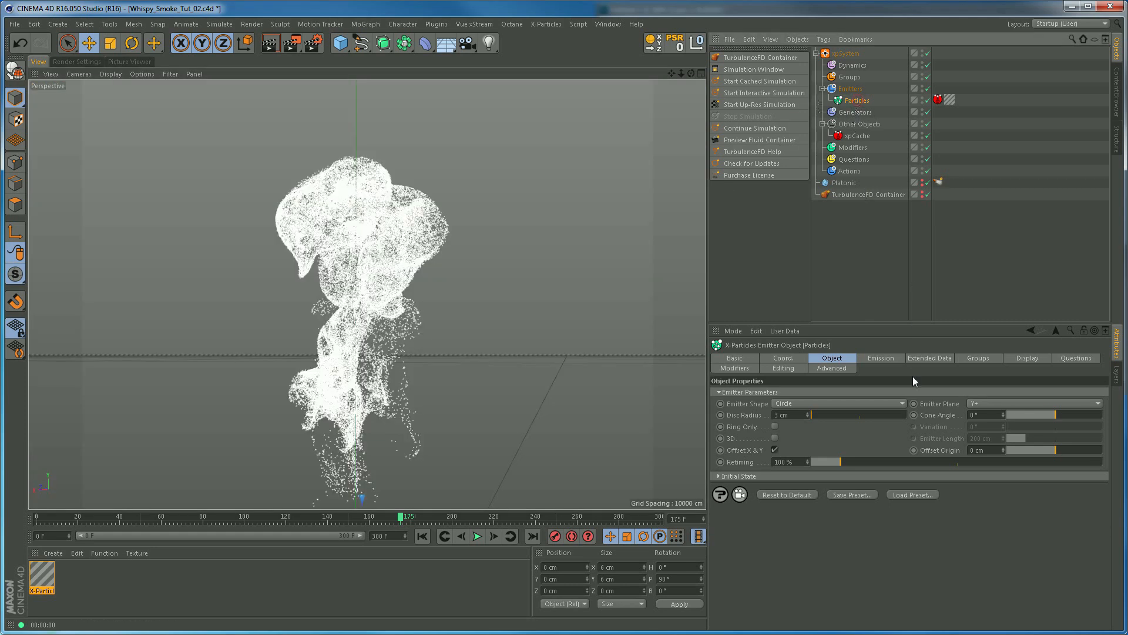
pyautogui.click(881, 358)
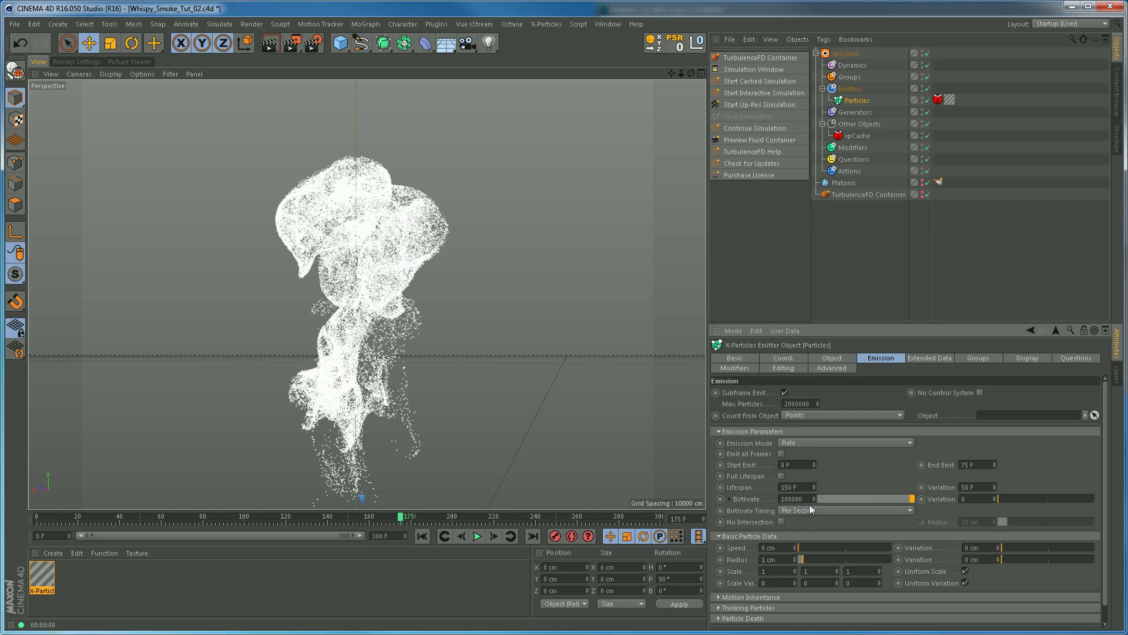
pyautogui.moveTo(402, 517)
pyautogui.mouseDown()
pyautogui.moveTo(301, 521)
pyautogui.moveTo(488, 529)
pyautogui.moveTo(322, 526)
pyautogui.moveTo(401, 524)
pyautogui.moveTo(399, 535)
pyautogui.moveTo(445, 524)
pyautogui.moveTo(394, 526)
pyautogui.mouseUp()
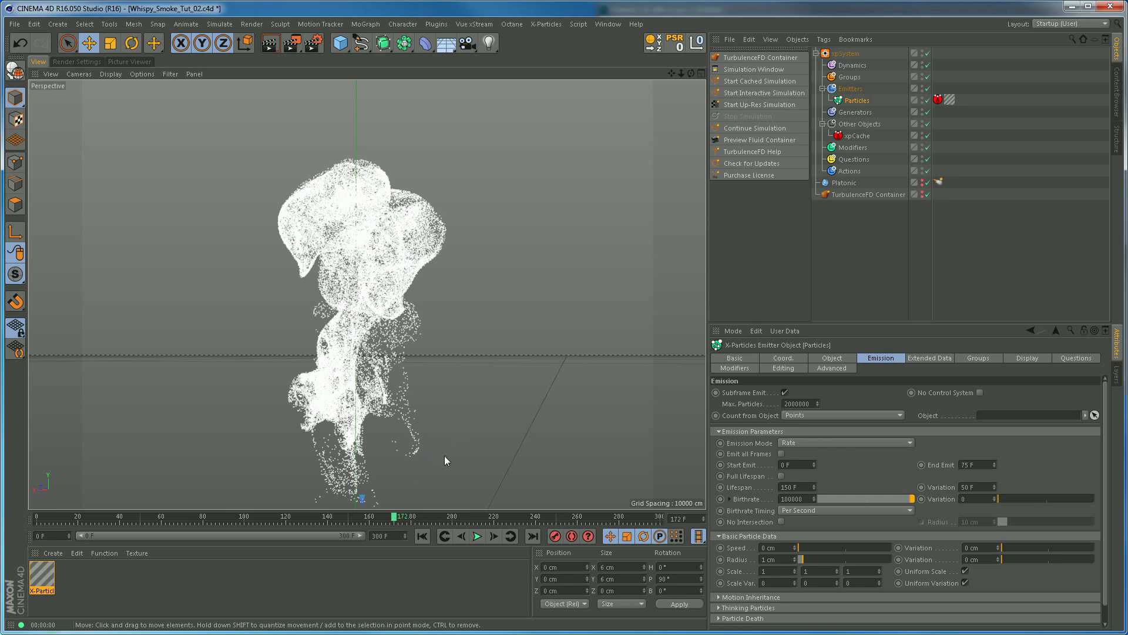
pyautogui.click(482, 371)
pyautogui.click(477, 536)
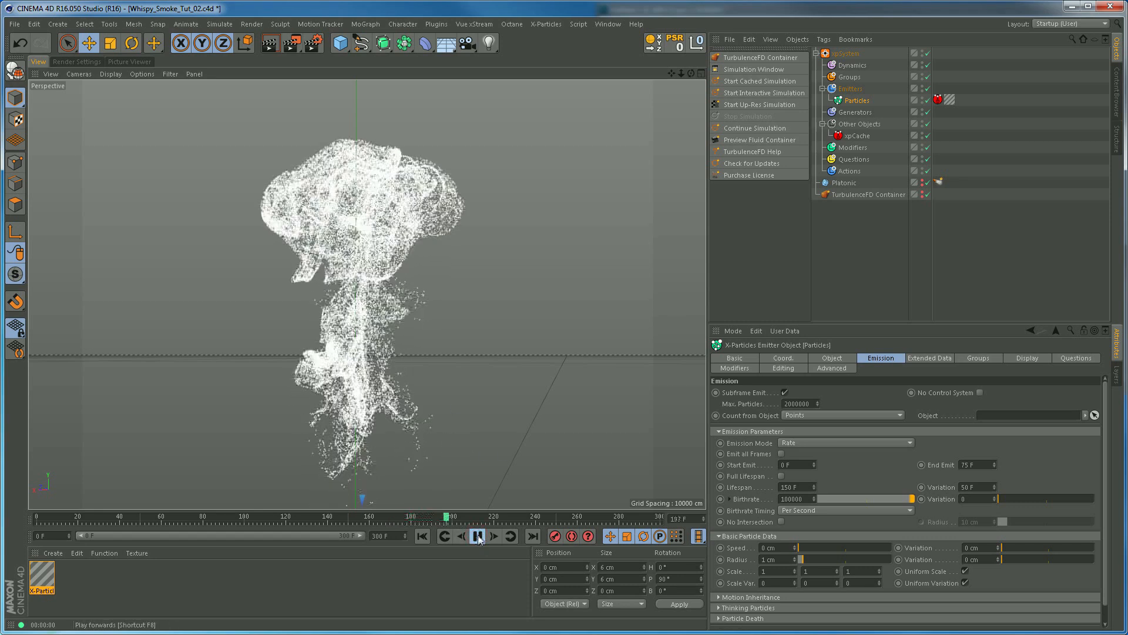
pyautogui.click(520, 523)
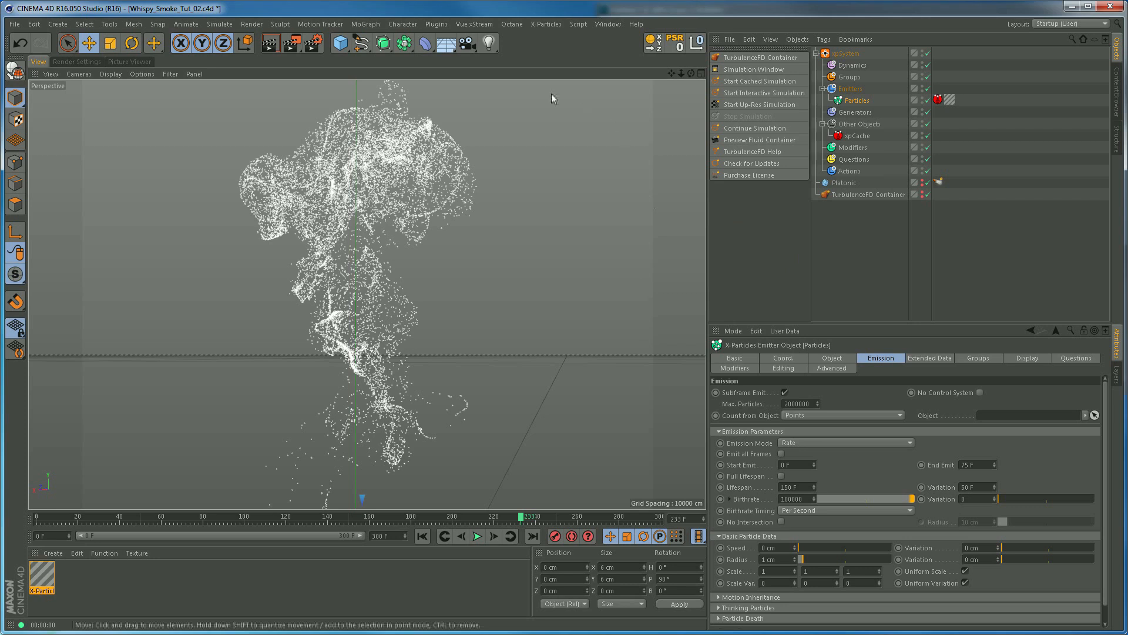
pyautogui.click(437, 25)
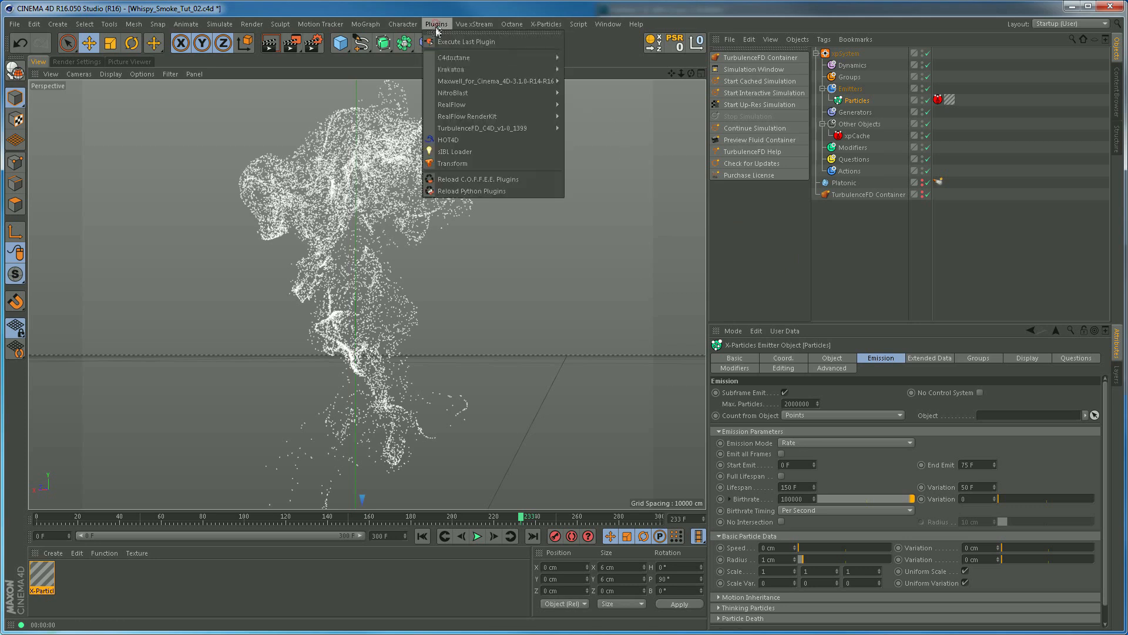
pyautogui.moveTo(473, 69)
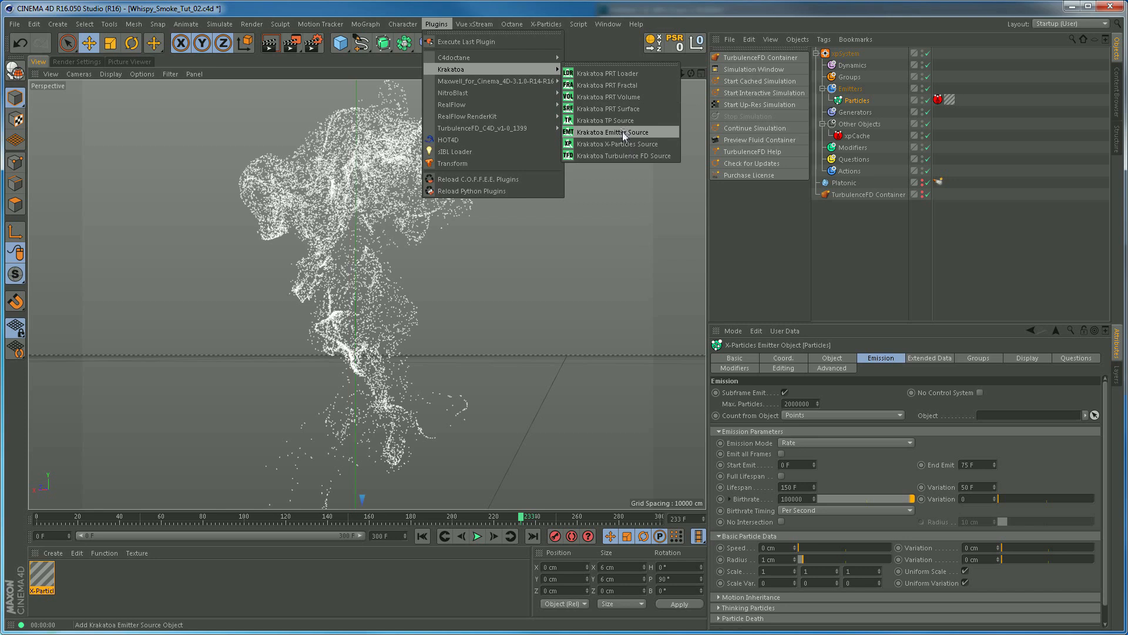
pyautogui.click(269, 63)
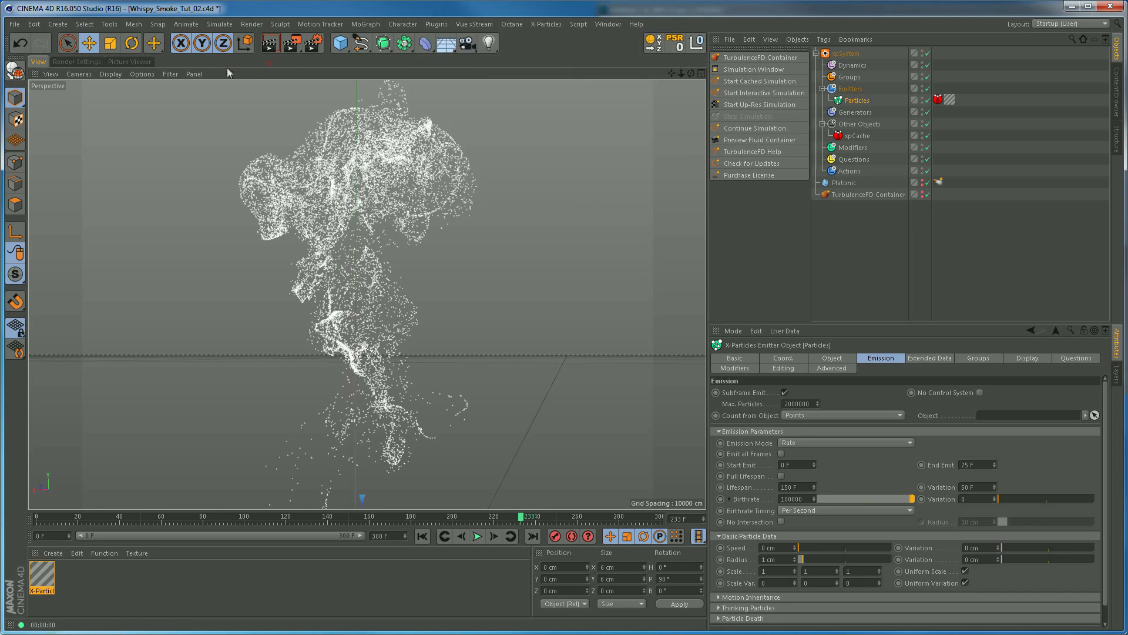
# Set the renderer to Krakatoa in the render settings
pyautogui.click(77, 62)
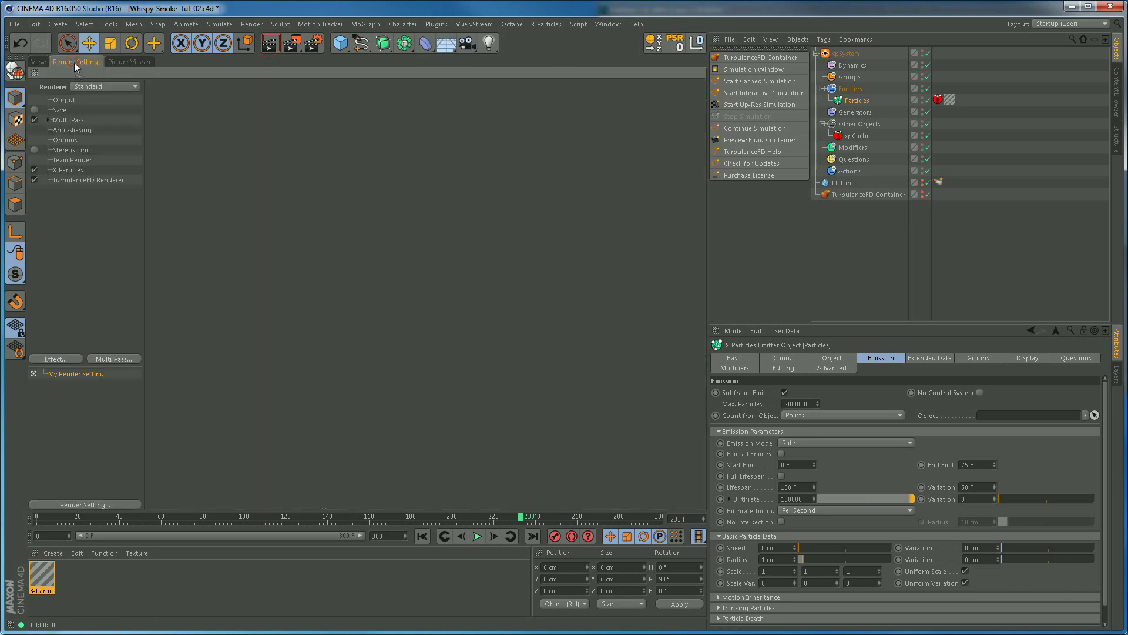
pyautogui.click(107, 87)
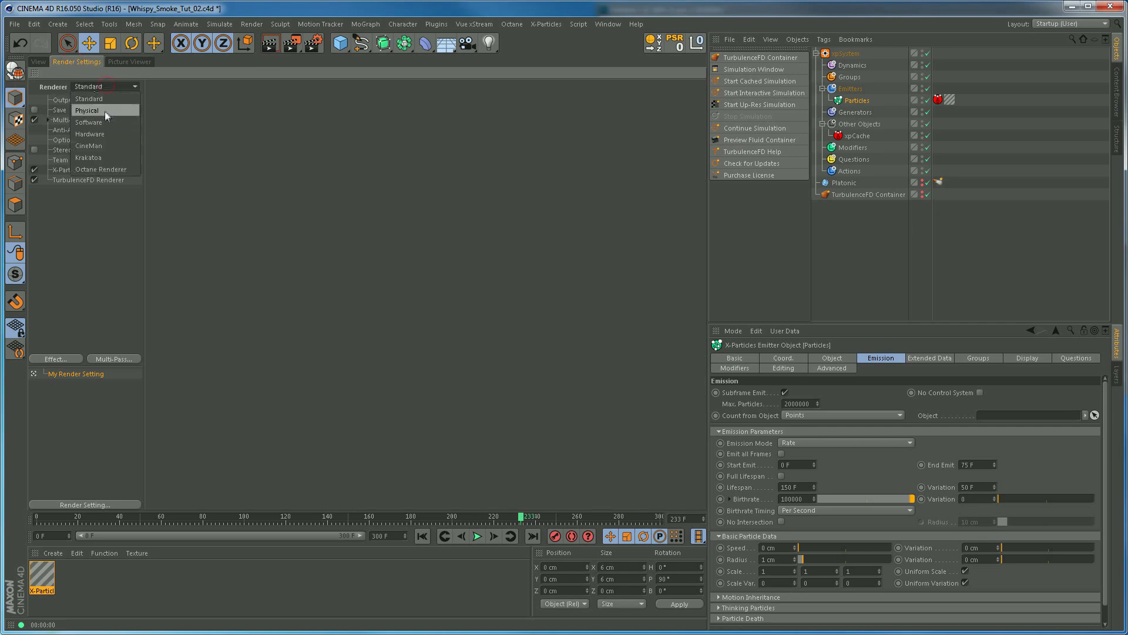
pyautogui.click(97, 158)
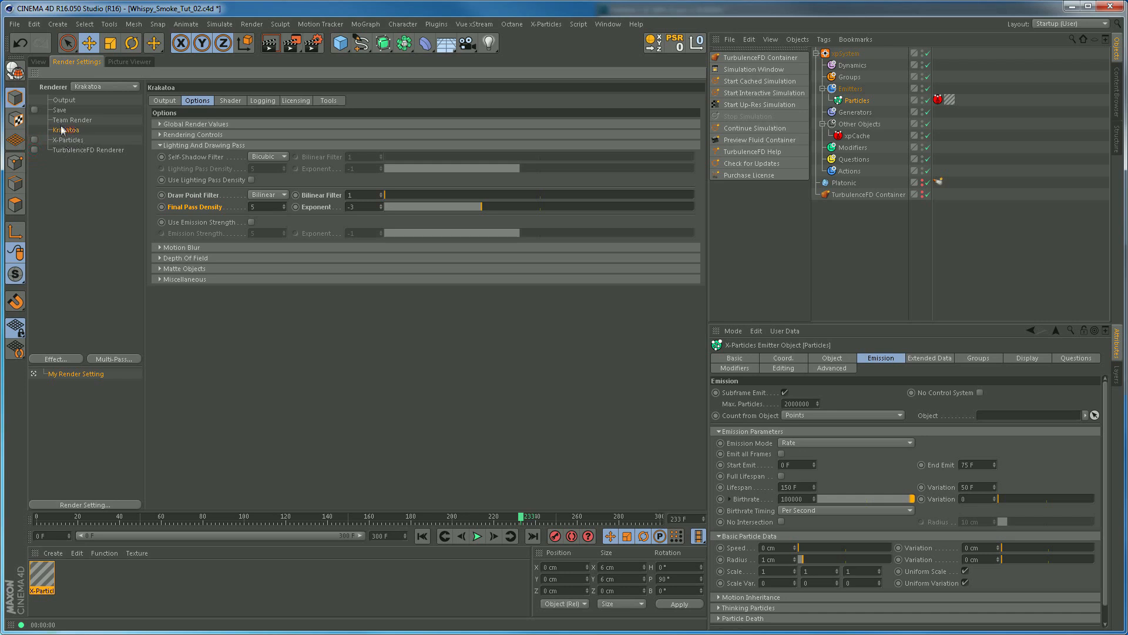
# Look through the Krakatoa render settings pages: Output, Options, Shader, Logging, Licensing and Tools
pyautogui.click(162, 100)
pyautogui.click(201, 100)
pyautogui.click(231, 100)
pyautogui.click(265, 100)
pyautogui.click(295, 100)
pyautogui.click(316, 102)
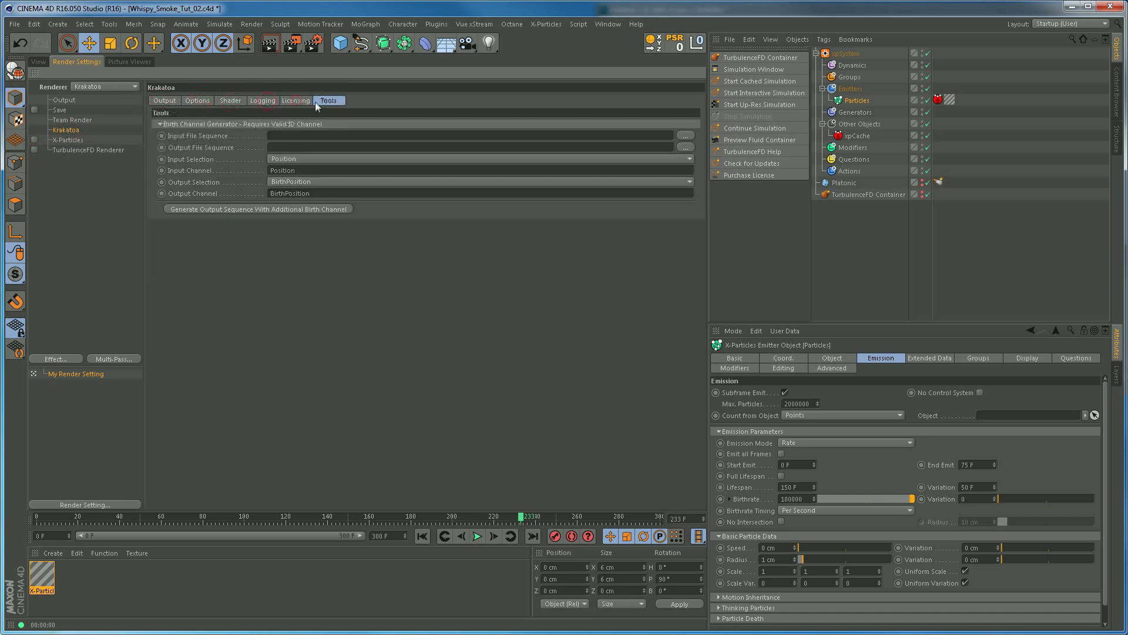
pyautogui.click(201, 100)
pyautogui.click(171, 100)
pyautogui.click(199, 101)
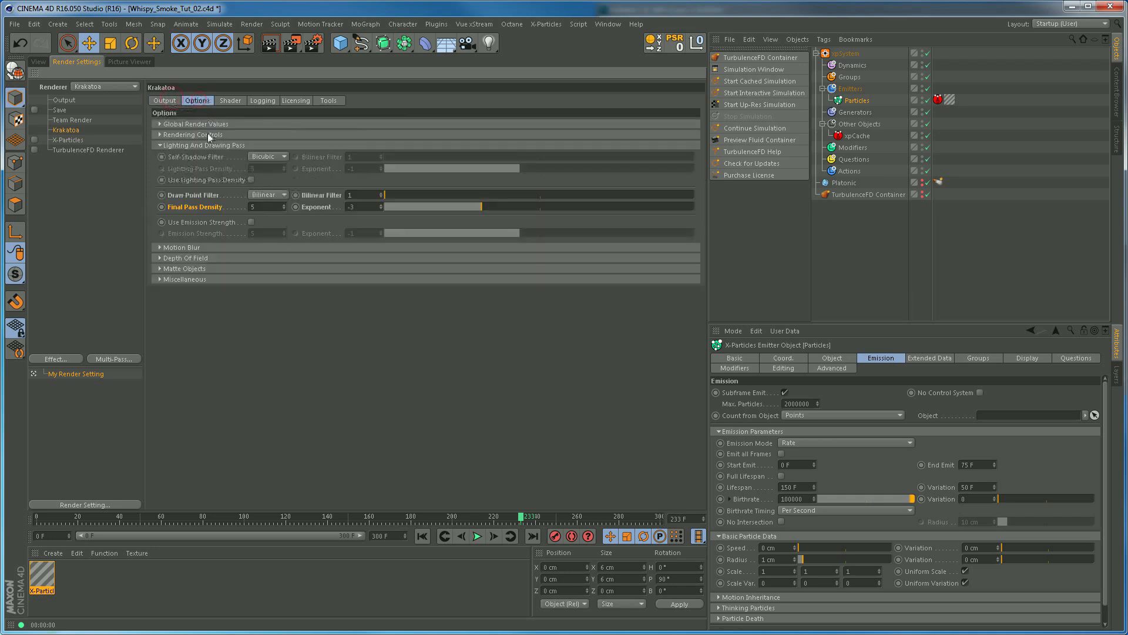
pyautogui.click(160, 146)
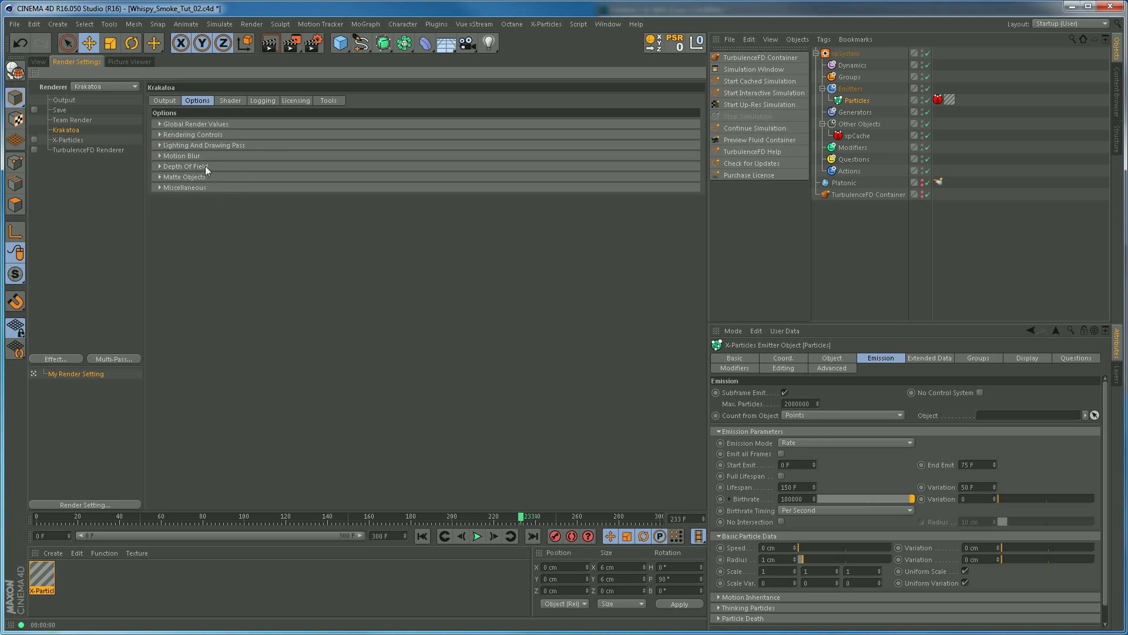
pyautogui.click(151, 100)
pyautogui.click(197, 100)
# Add a Krakatoa X-Particles Source to the scene and assign the Particles emitter to it
pyautogui.click(38, 62)
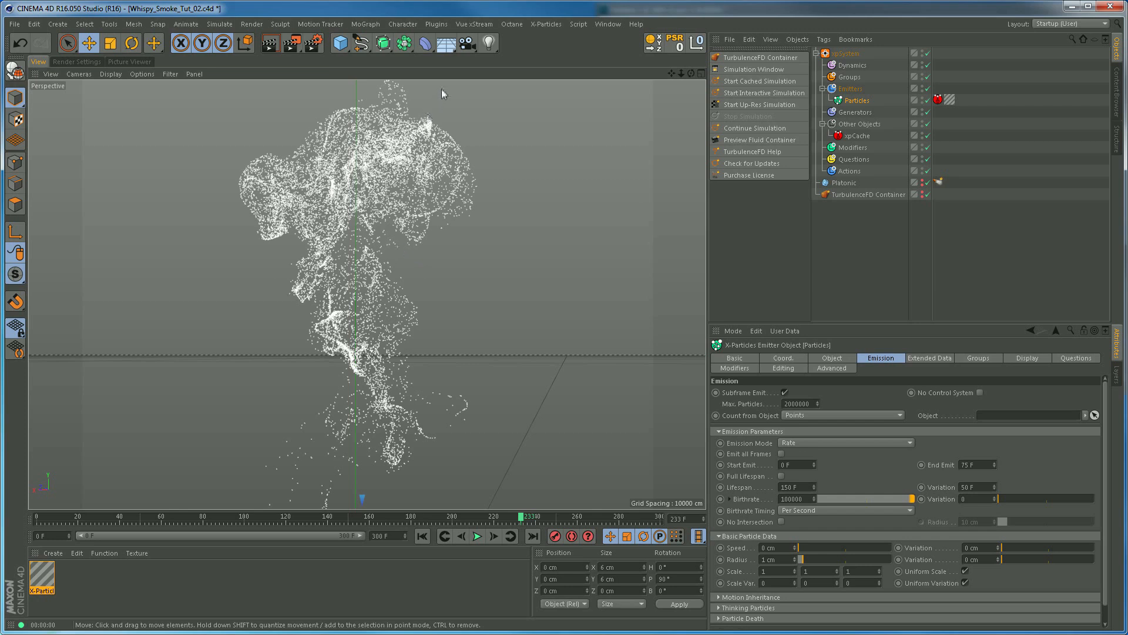
pyautogui.click(436, 26)
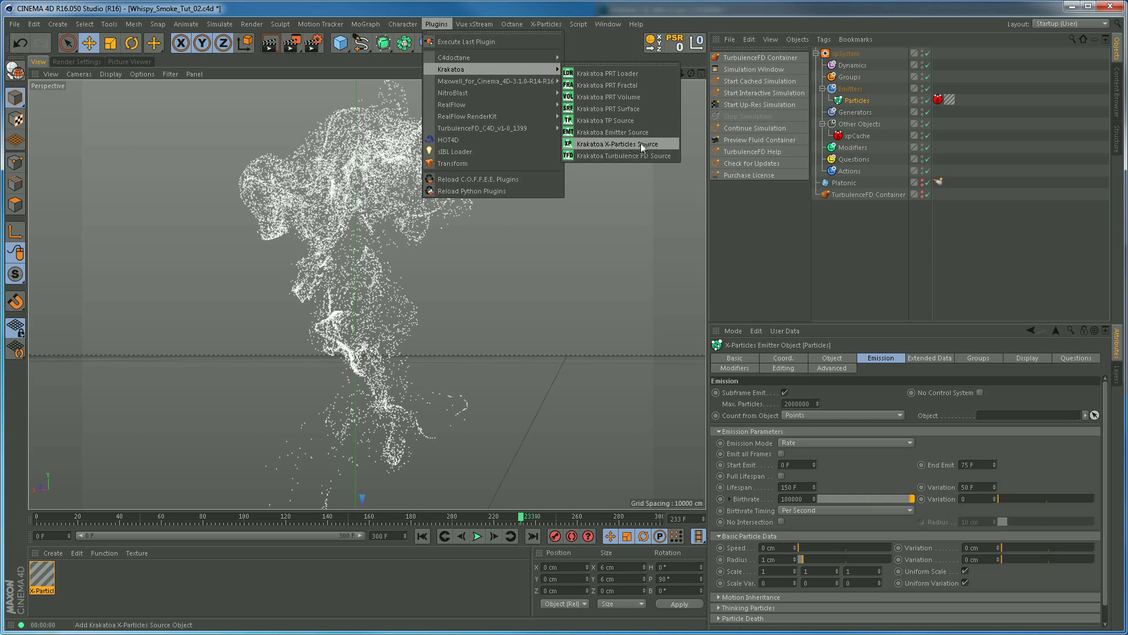
pyautogui.click(619, 144)
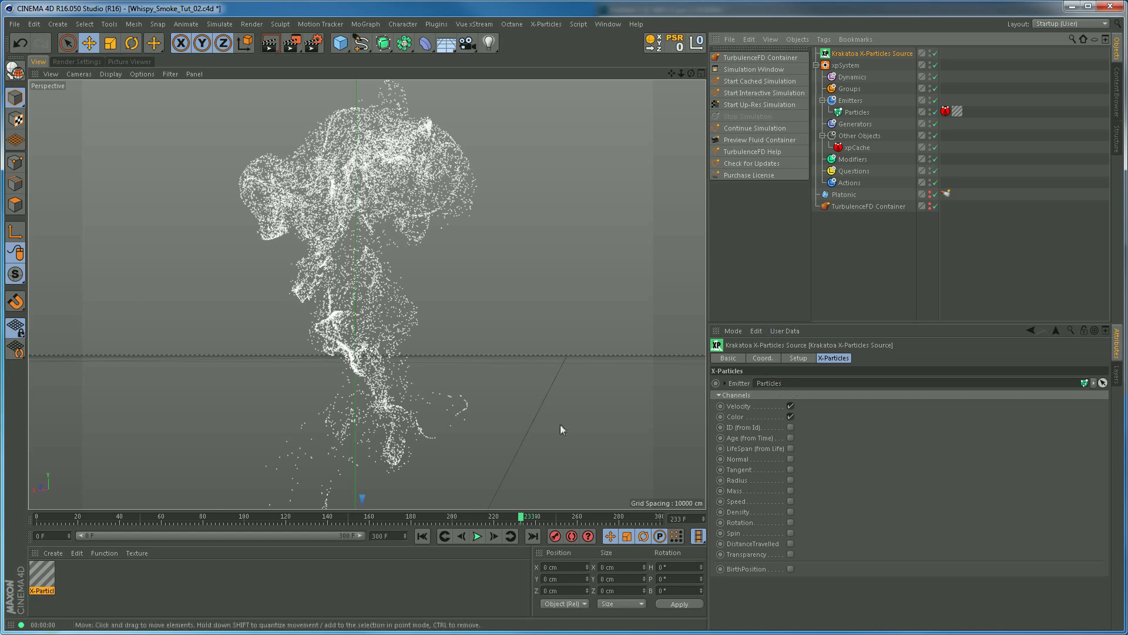
# Render the smoke with Krakatoa in the view at frame 155 and check that the Krakatoa render settings are active
pyautogui.moveTo(521, 517); pyautogui.dragTo(359, 532)
pyautogui.hotkey('ctrl', 'r')
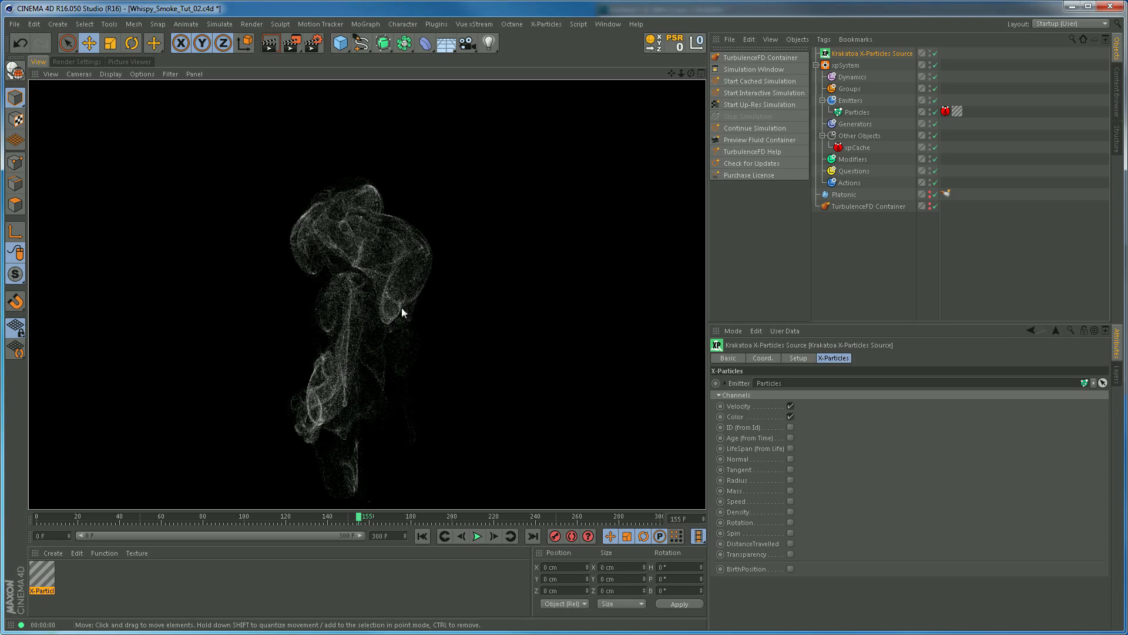
pyautogui.click(83, 61)
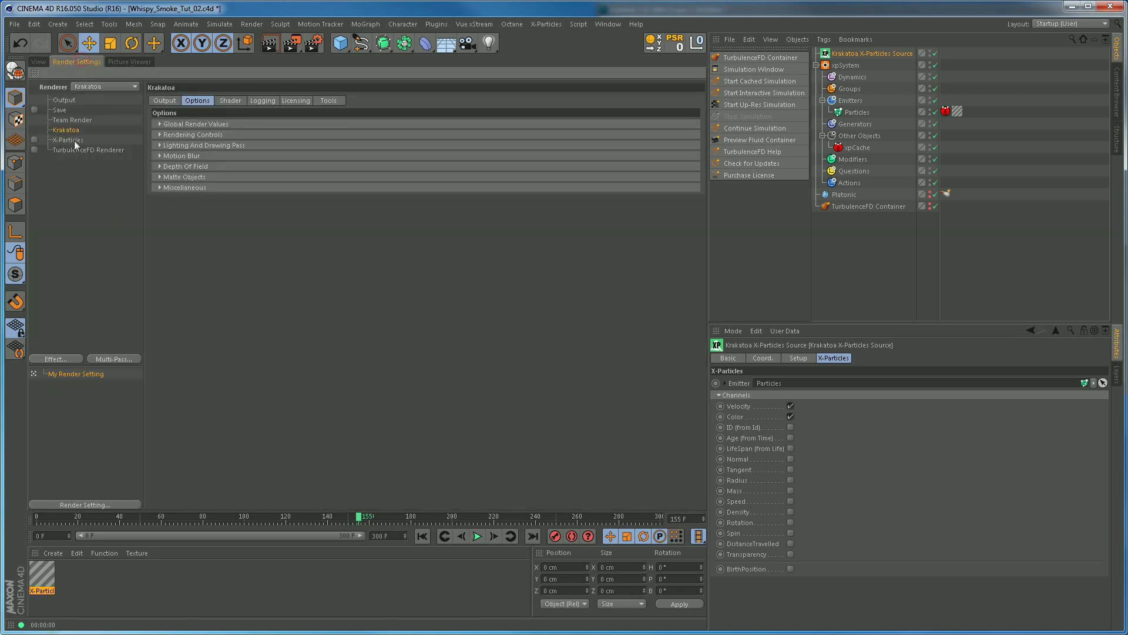
pyautogui.click(39, 62)
pyautogui.hotkey('ctrl', 'r')
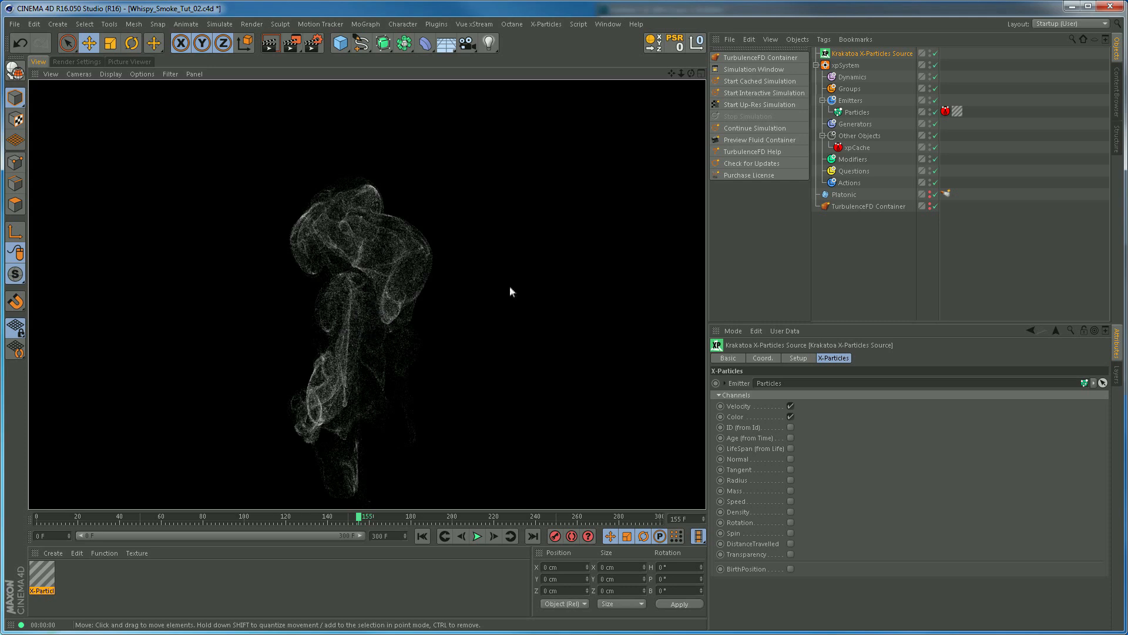
# Select the Krakatoa X-Particles Source and scrub the animation forward to frame 191 and back to frame 55
pyautogui.click(868, 54)
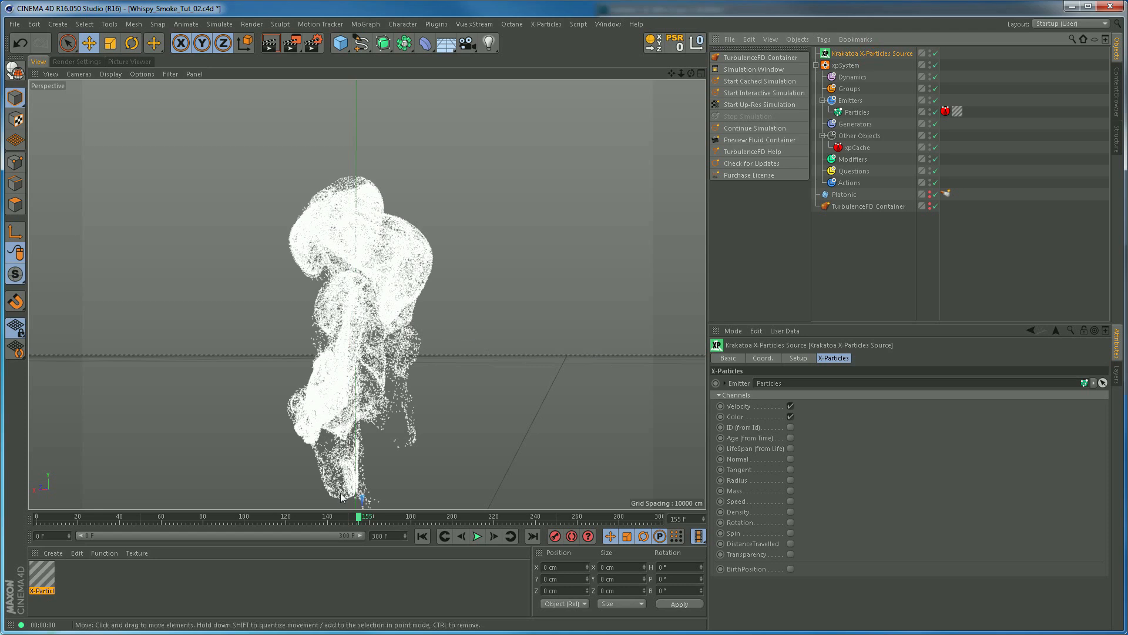
pyautogui.moveTo(361, 518); pyautogui.dragTo(416, 525)
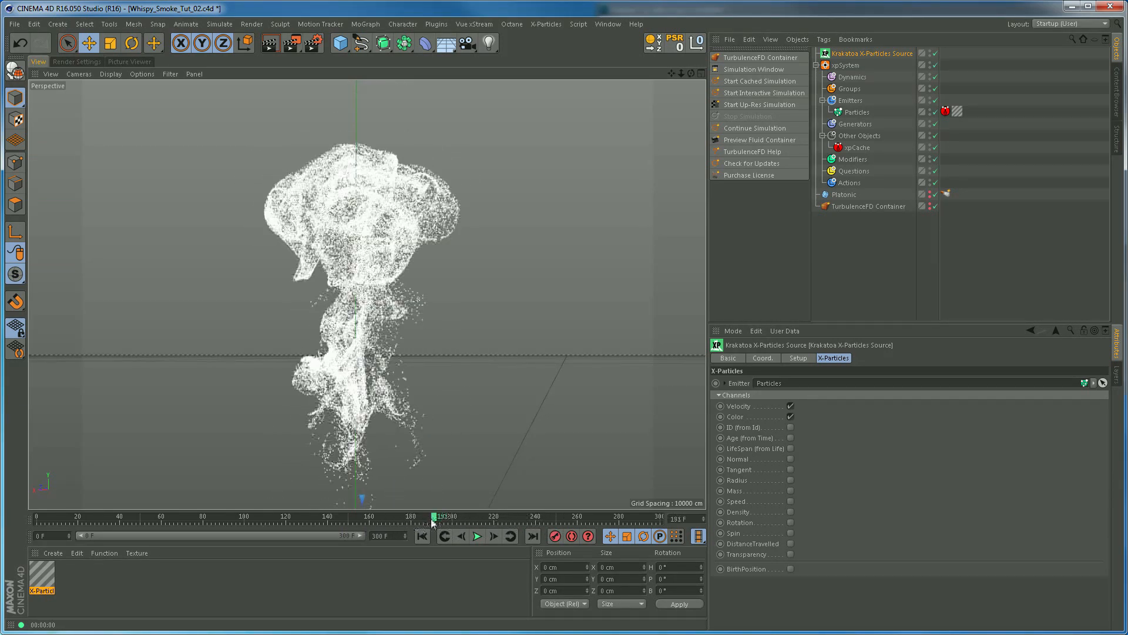
pyautogui.moveTo(433, 517); pyautogui.dragTo(151, 538)
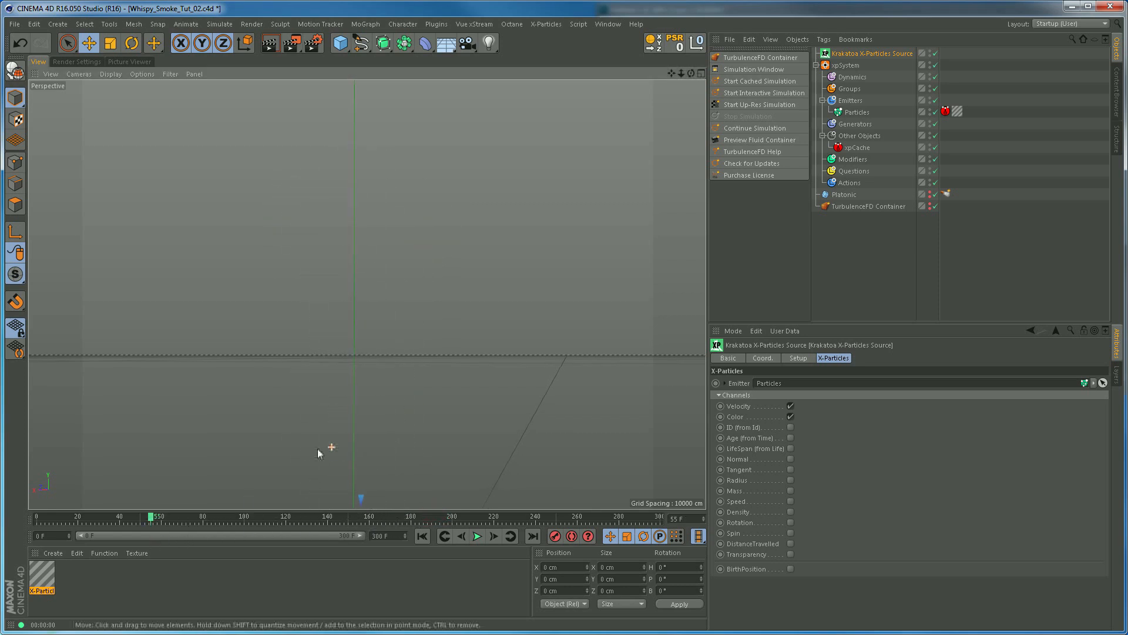
# Scrub the animation forward to frame 166 and view the whole smoke plume
pyautogui.keyDown('alt'); pyautogui.moveTo(257, 451); pyautogui.dragTo(235, 456, button='right'); pyautogui.keyUp('alt')
pyautogui.keyDown('alt'); pyautogui.moveTo(322, 470); pyautogui.dragTo(382, 197, button='middle'); pyautogui.keyUp('alt')
pyautogui.moveTo(150, 516); pyautogui.dragTo(374, 521)
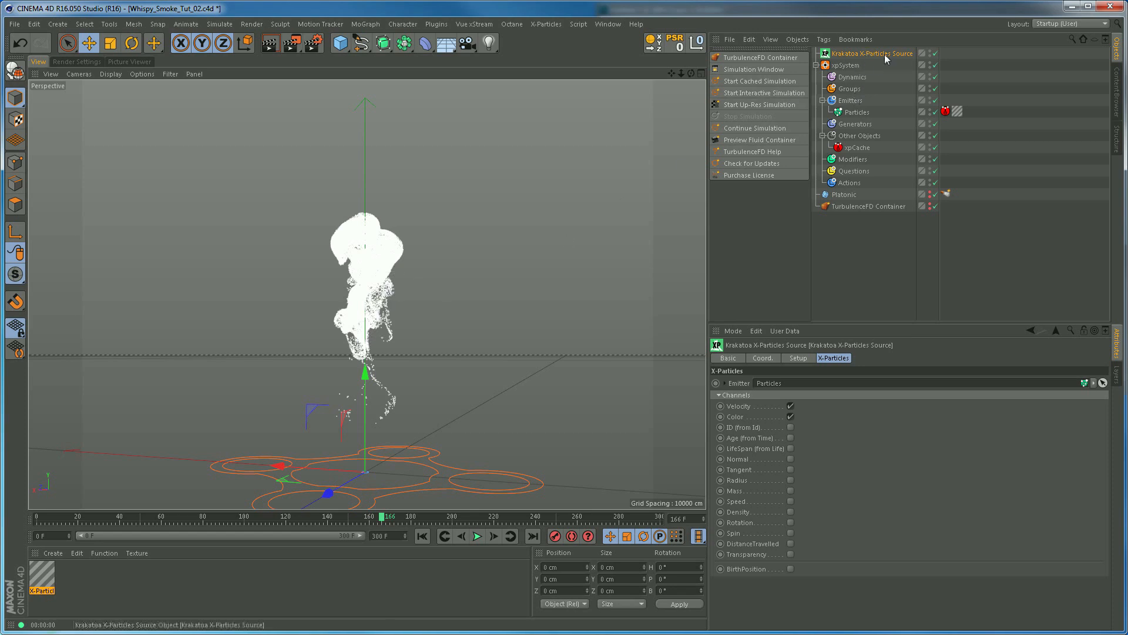
# Disable the Krakatoa X-Particles Source, and turn off Enable Cache in the Particles emitter's xpCache tag
pyautogui.click(935, 53)
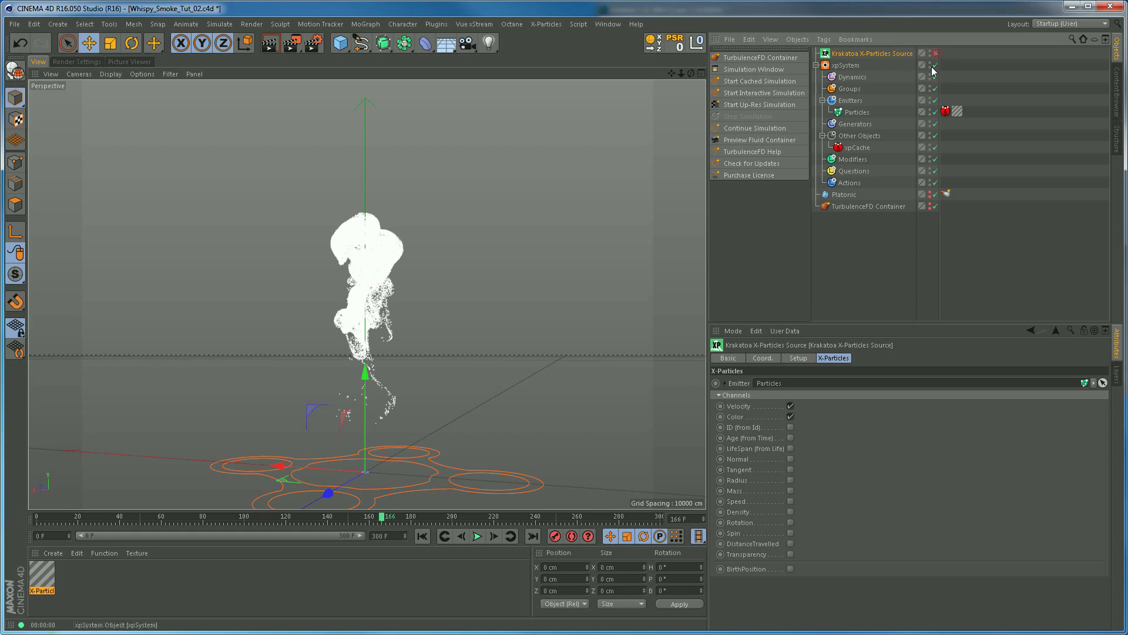
pyautogui.click(859, 112)
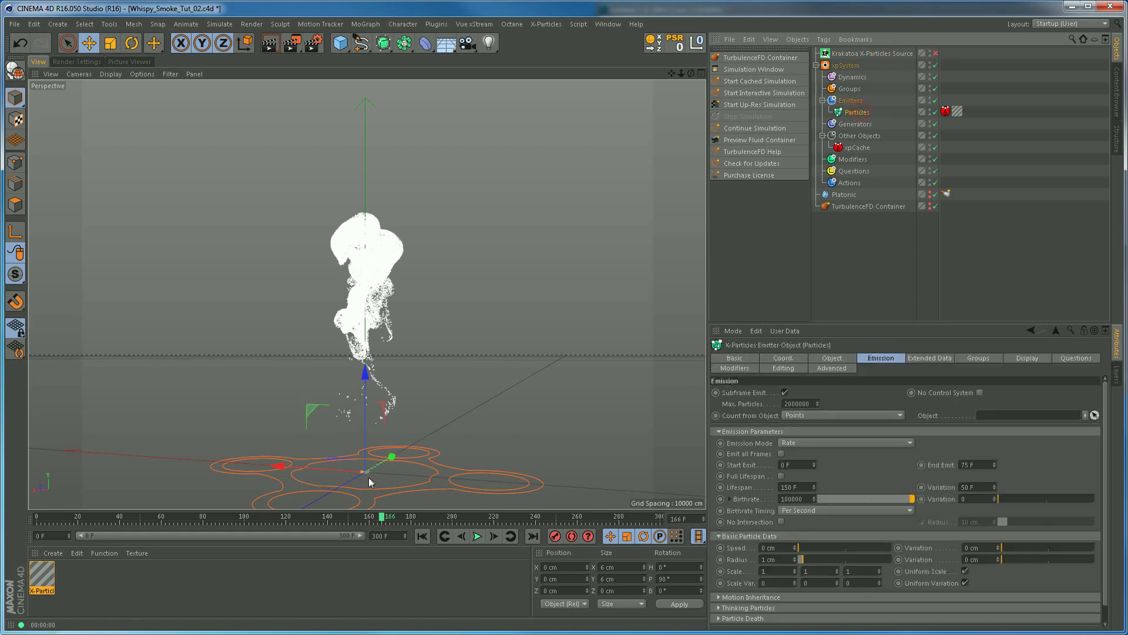
pyautogui.click(944, 112)
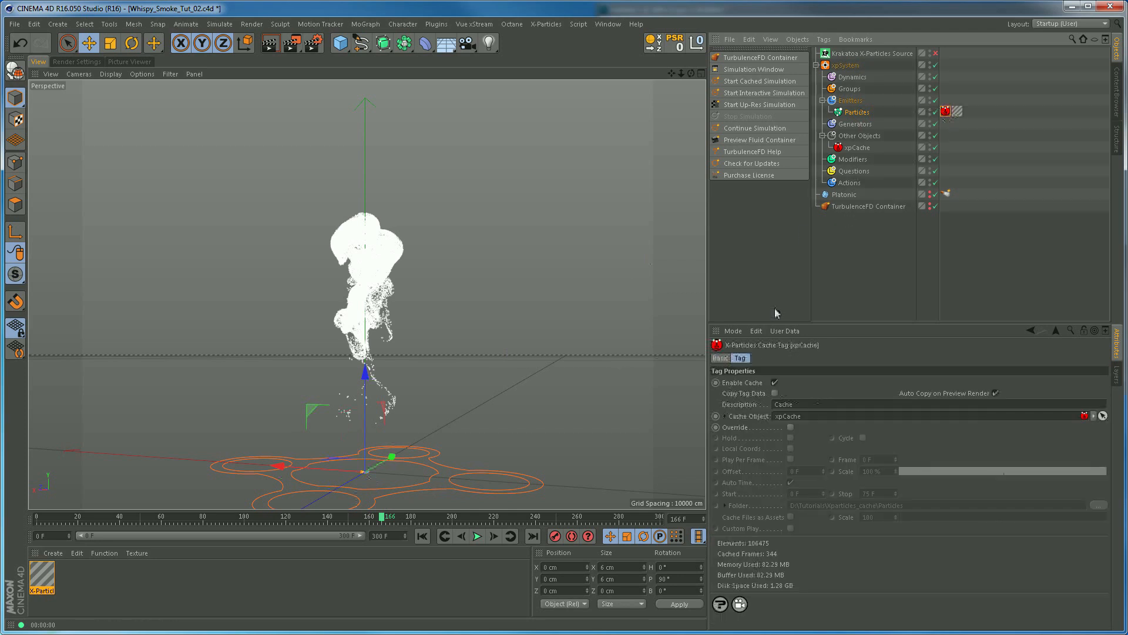
pyautogui.click(775, 383)
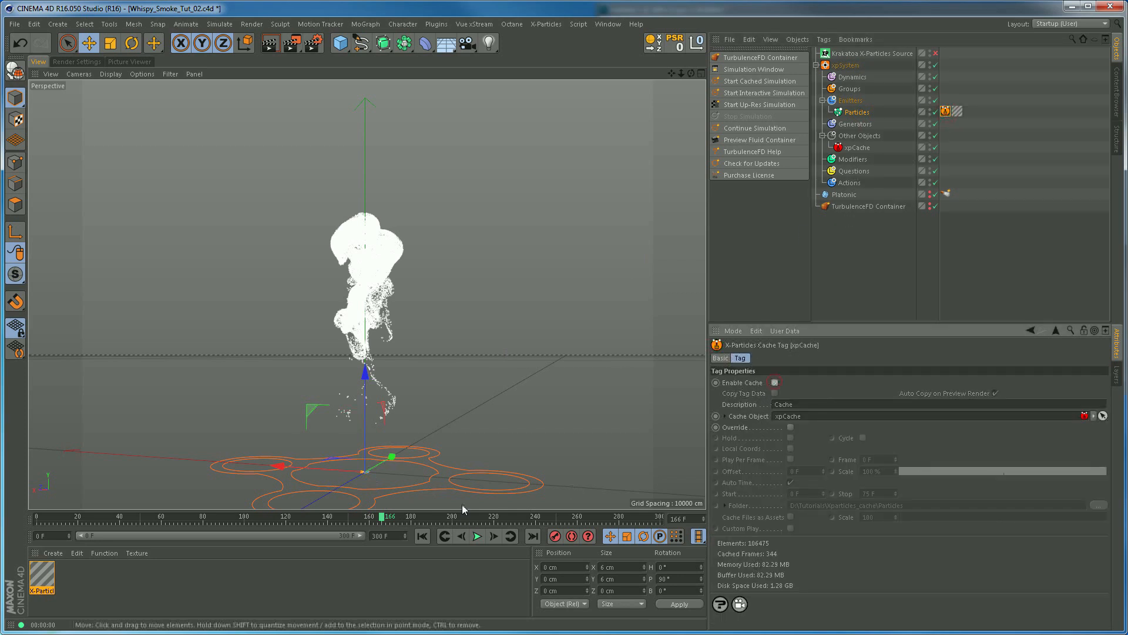
# At frame 0, make two copies of the Particles emitter along the X axis, spaced about 7 cm apart
pyautogui.click(423, 536)
pyautogui.keyDown('alt'); pyautogui.moveTo(365, 487); pyautogui.dragTo(506, 473, button='right'); pyautogui.keyUp('alt')
pyautogui.keyDown('alt'); pyautogui.moveTo(385, 469); pyautogui.dragTo(403, 429, button='middle'); pyautogui.keyUp('alt')
pyautogui.keyDown('alt'); pyautogui.moveTo(403, 429); pyautogui.dragTo(222, 354); pyautogui.keyUp('alt')
pyautogui.keyDown('alt'); pyautogui.moveTo(433, 393); pyautogui.dragTo(541, 409); pyautogui.keyUp('alt')
pyautogui.keyDown('ctrl'); pyautogui.moveTo(327, 371); pyautogui.dragTo(203, 370); pyautogui.keyUp('ctrl')
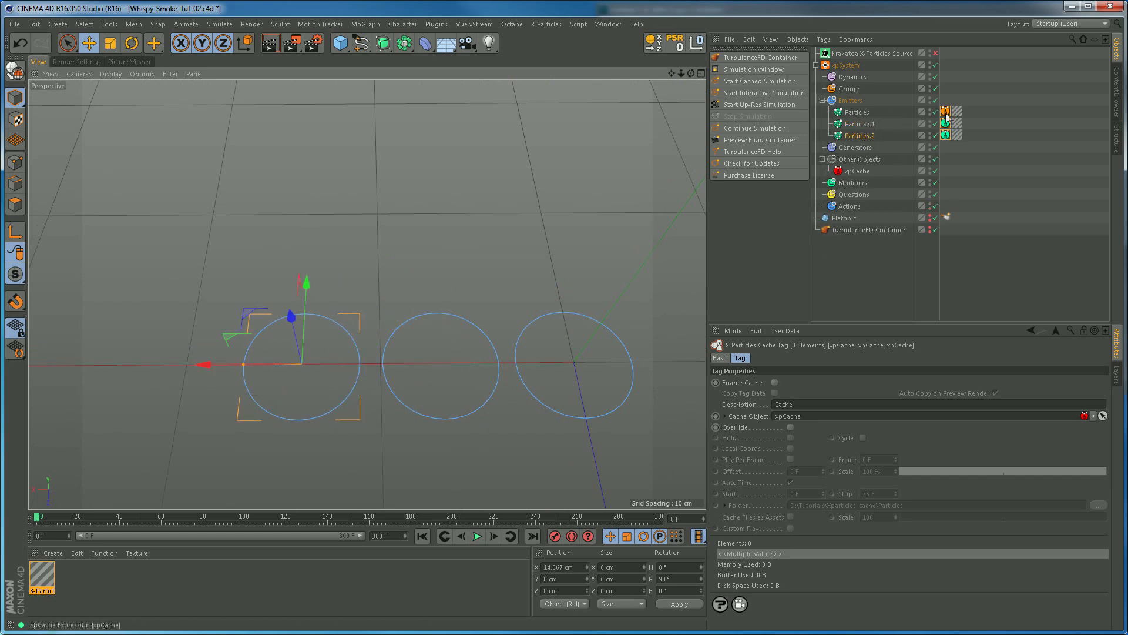
# Disable the original Particles emitter and switch Particles.1 to Shot emission mode with a shot time of 1 F
pyautogui.click(917, 114)
pyautogui.click(936, 112)
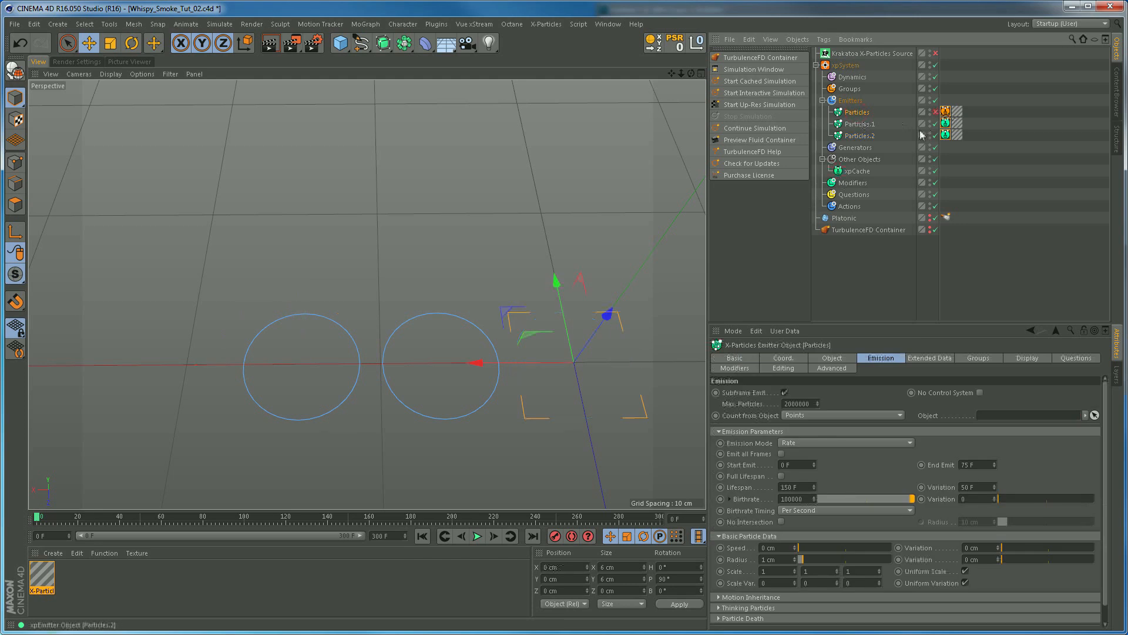
pyautogui.click(858, 124)
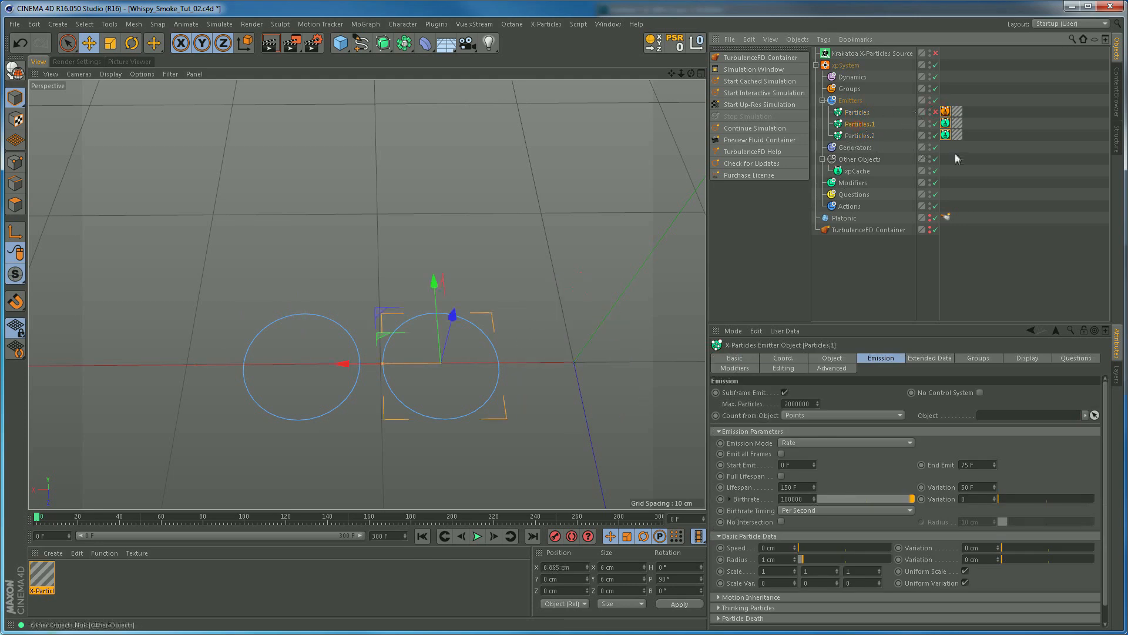
pyautogui.doubleClick(803, 498)
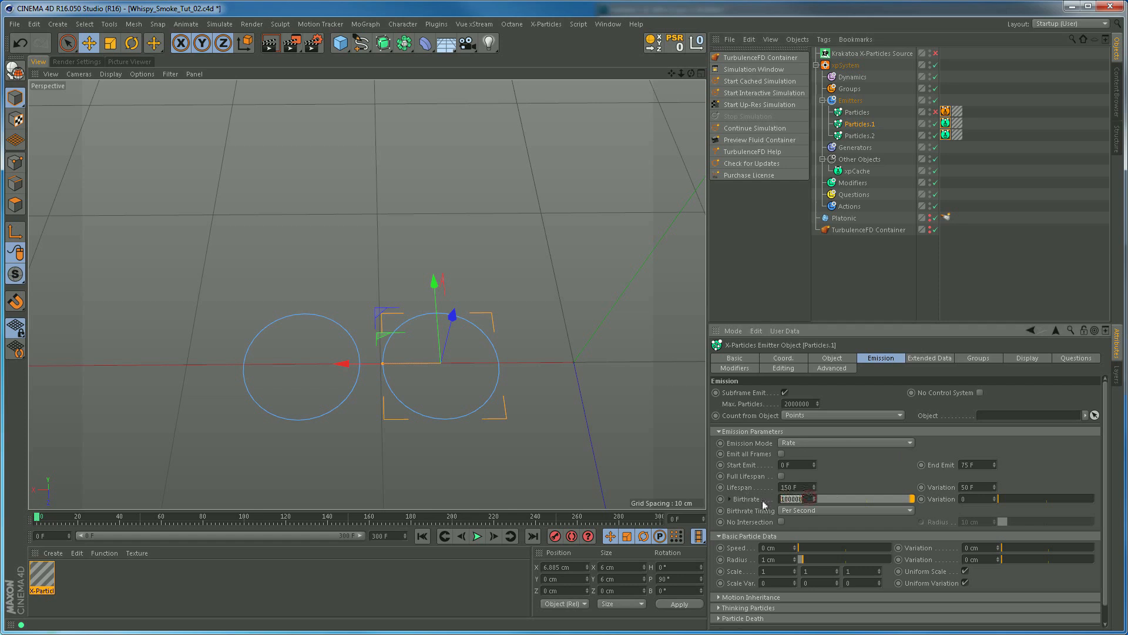
pyautogui.click(802, 443)
pyautogui.click(799, 475)
pyautogui.doubleClick(790, 454)
pyautogui.write('000')
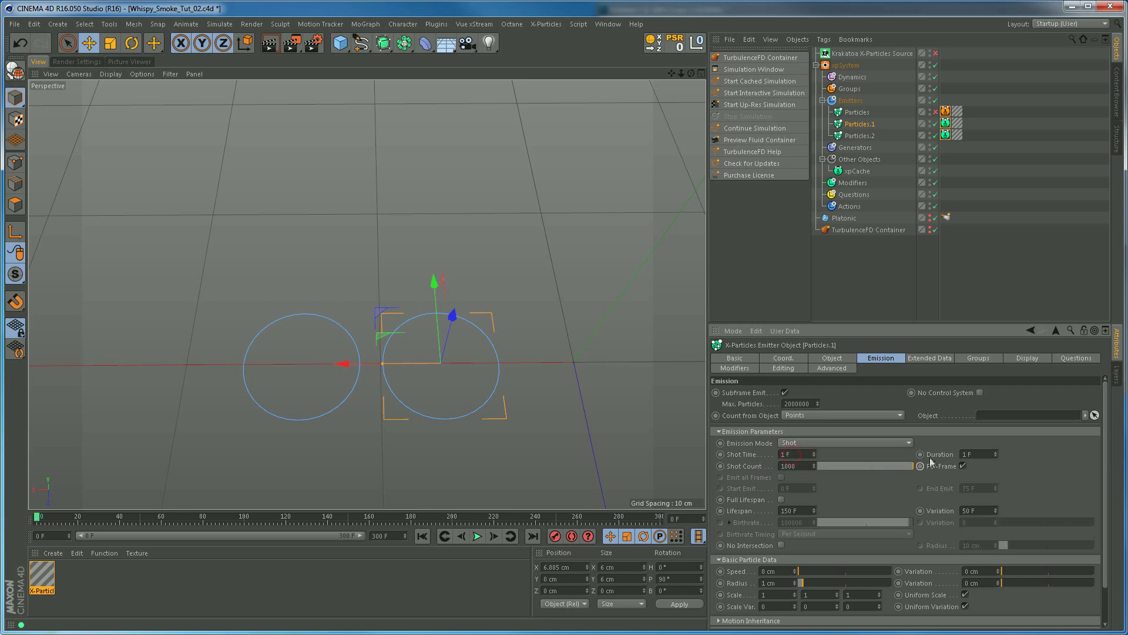
# Set the shot duration of Particles.1 to 2 F and its shot count to 10
pyautogui.moveTo(983, 454); pyautogui.dragTo(948, 455)
pyautogui.write('2')
pyautogui.press('Return')
pyautogui.moveTo(800, 466); pyautogui.dragTo(769, 469)
pyautogui.write('10')
pyautogui.press('Return')
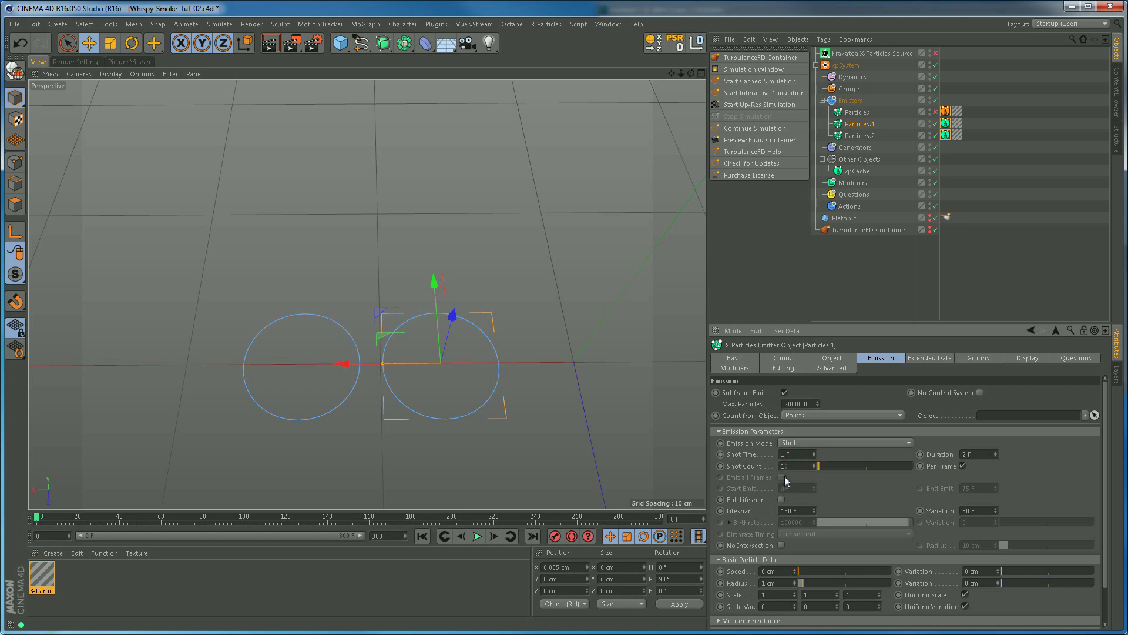
# Disable Particles.2 and the TurbulenceFD Container, test-playing the emission and returning to frame 0
pyautogui.click(935, 136)
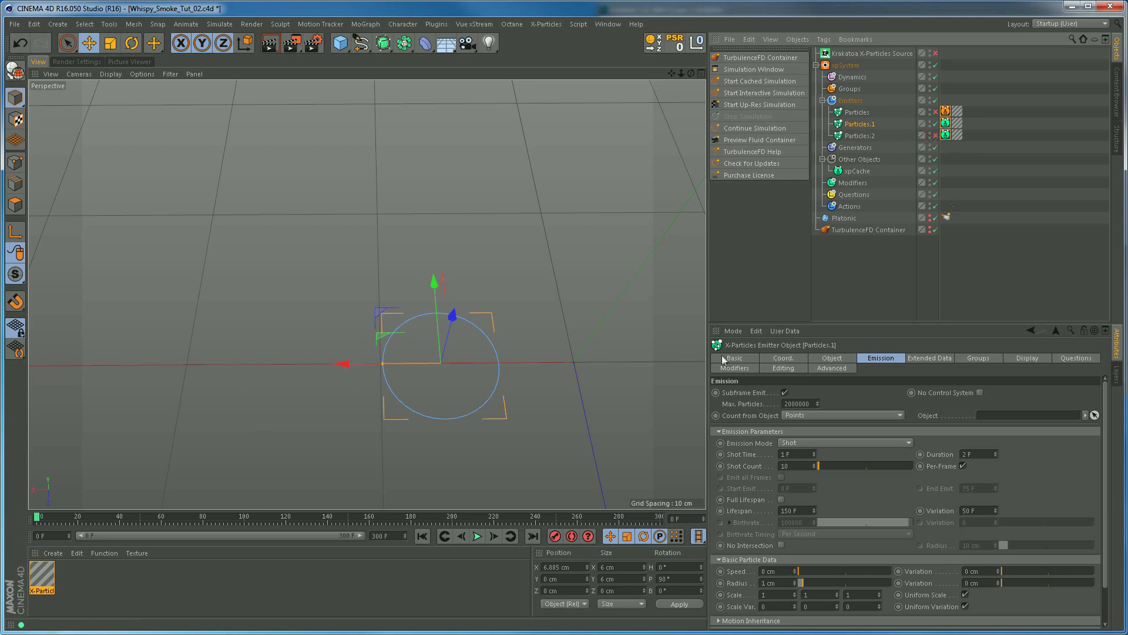
pyautogui.click(477, 536)
pyautogui.click(477, 536)
pyautogui.click(935, 230)
pyautogui.click(422, 536)
# Set the editor display of the Particles.1 emitter to Squares
pyautogui.click(1013, 359)
pyautogui.click(822, 485)
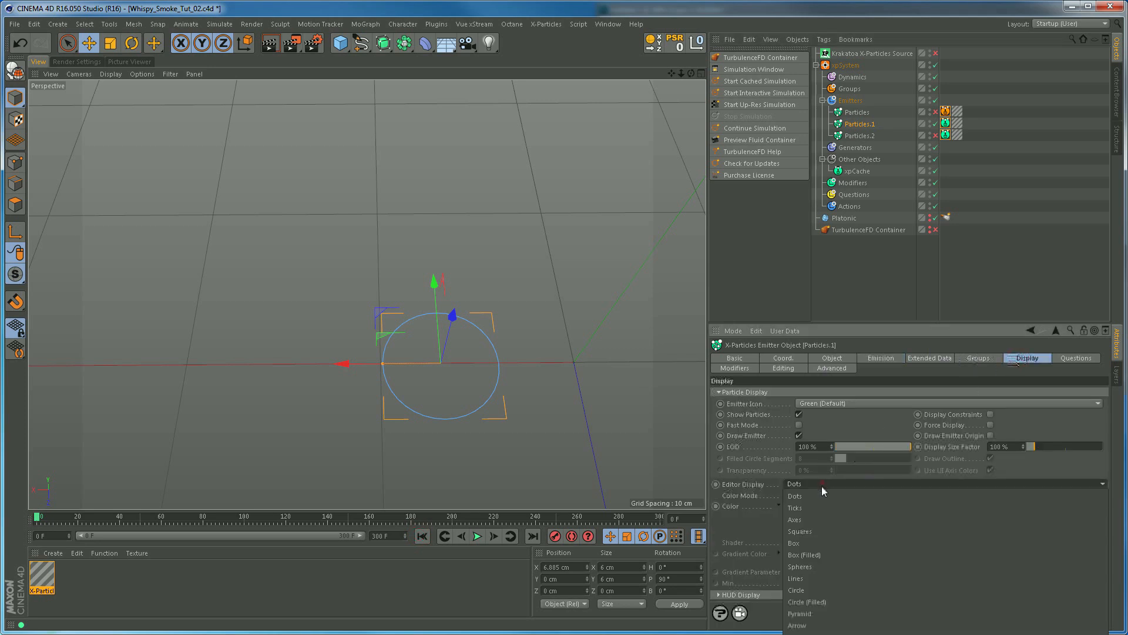
pyautogui.click(813, 530)
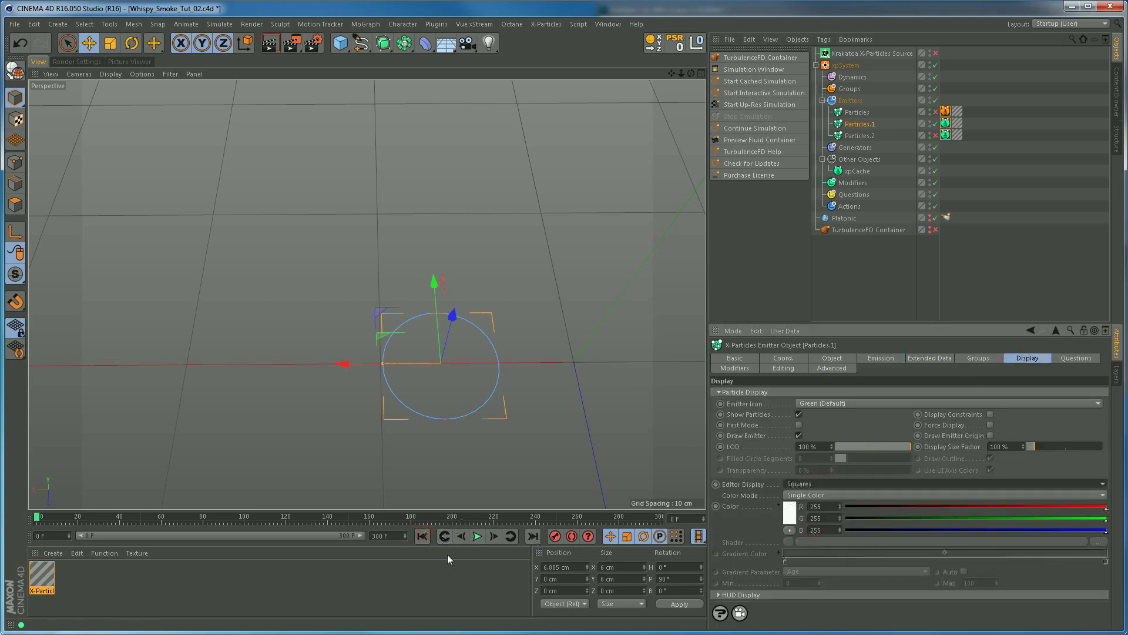
# Play the simulation to frame 11 and examine the particle distribution inside the Particles.1 emitter up close
pyautogui.click(477, 536)
pyautogui.keyDown('alt'); pyautogui.moveTo(439, 350); pyautogui.dragTo(403, 370); pyautogui.keyUp('alt')
pyautogui.keyDown('alt'); pyautogui.moveTo(403, 370); pyautogui.dragTo(454, 394, button='right'); pyautogui.keyUp('alt')
pyautogui.keyDown('alt'); pyautogui.moveTo(453, 395); pyautogui.dragTo(450, 372); pyautogui.keyUp('alt')
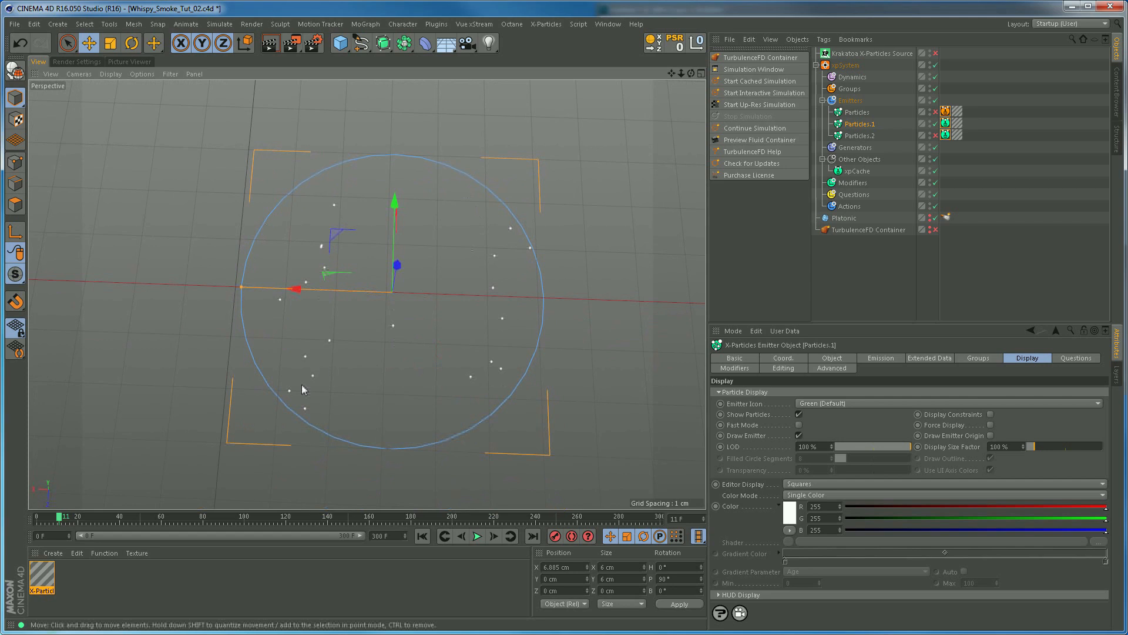
pyautogui.moveTo(480, 374)
pyautogui.keyDown('alt'); pyautogui.mouseDown(button='right')
pyautogui.moveTo(457, 348)
pyautogui.moveTo(426, 351)
pyautogui.moveTo(466, 386)
pyautogui.mouseUp(button='right'); pyautogui.keyUp('alt')
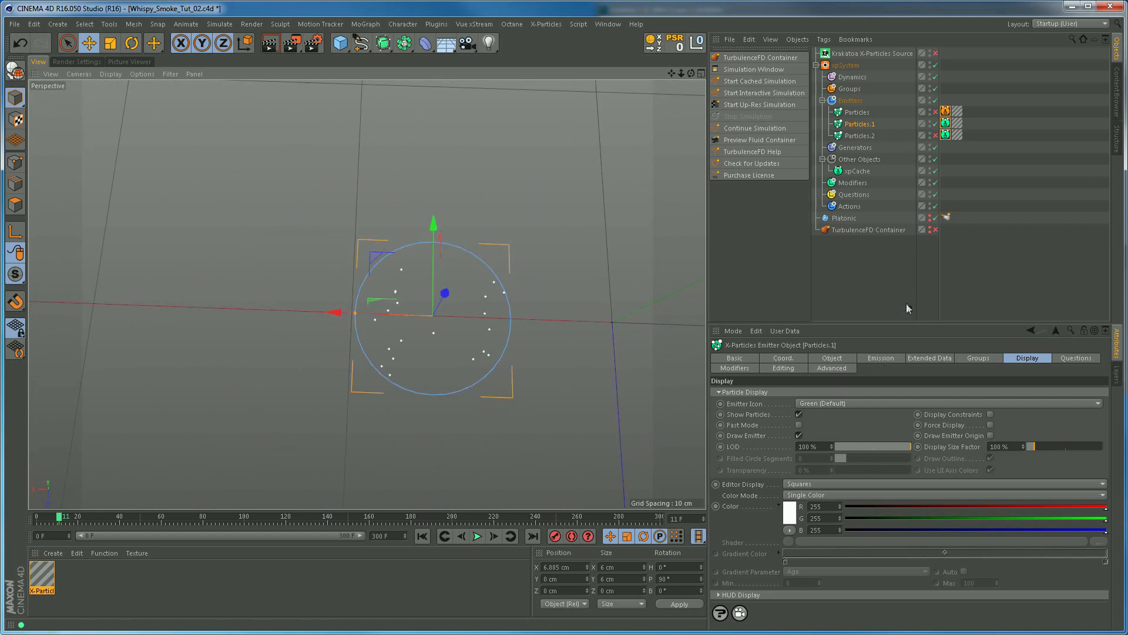
# Replace Particles.2 with a new copy of Particles.1 at about X 13 cm, and set its random seed to 17862848
pyautogui.click(831, 370)
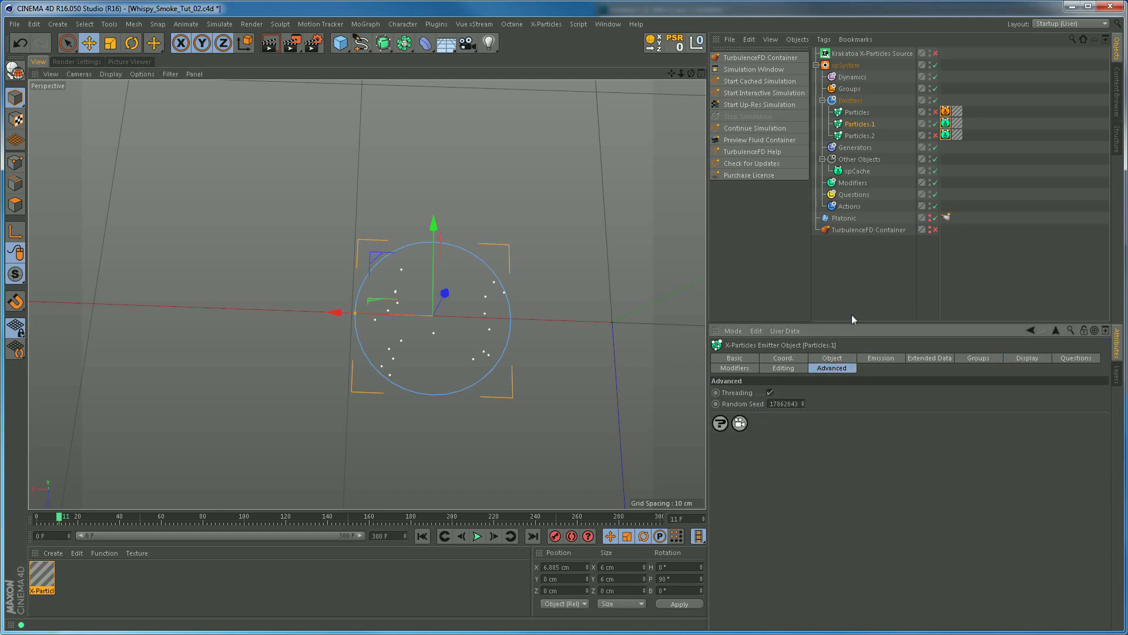
pyautogui.click(868, 135)
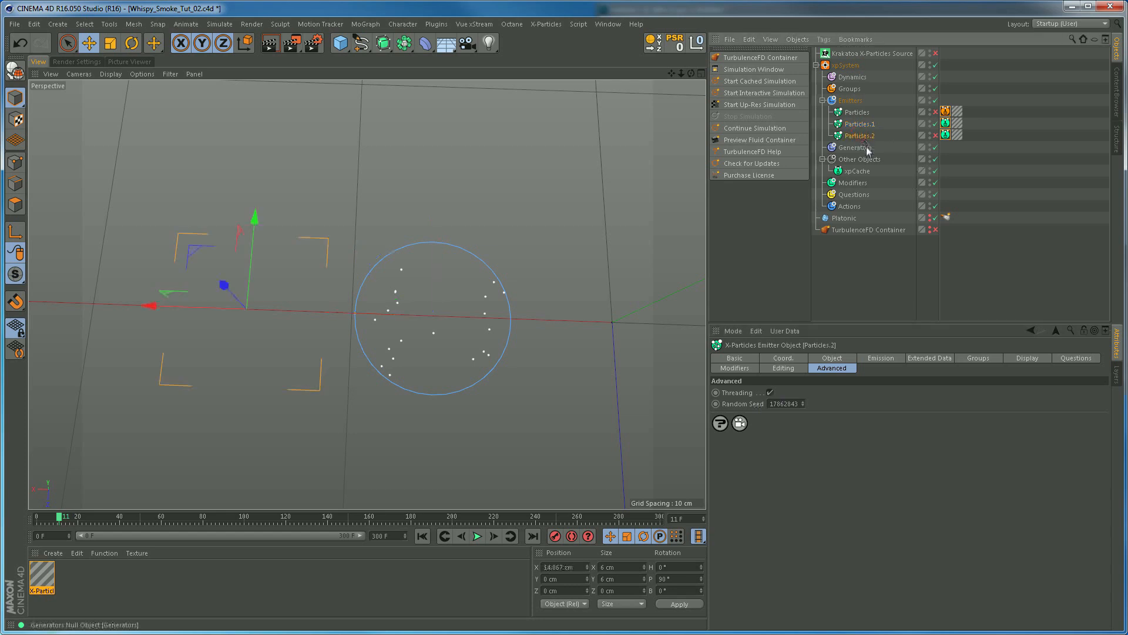
pyautogui.press('Delete')
pyautogui.click(858, 124)
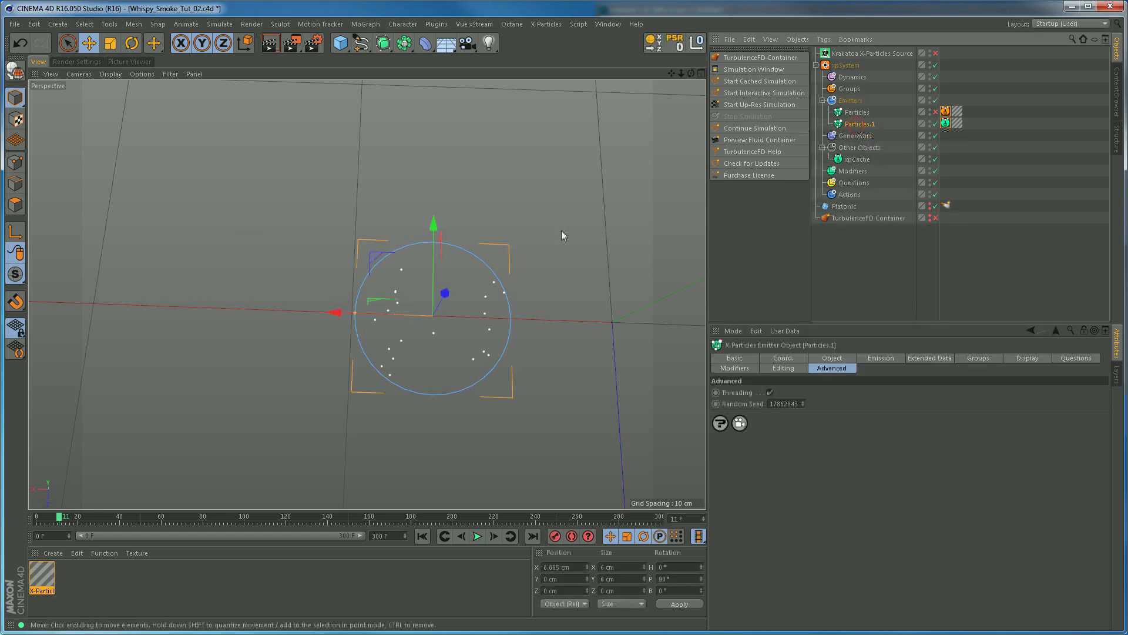
pyautogui.keyDown('ctrl'); pyautogui.moveTo(332, 312); pyautogui.dragTo(164, 316); pyautogui.keyUp('ctrl')
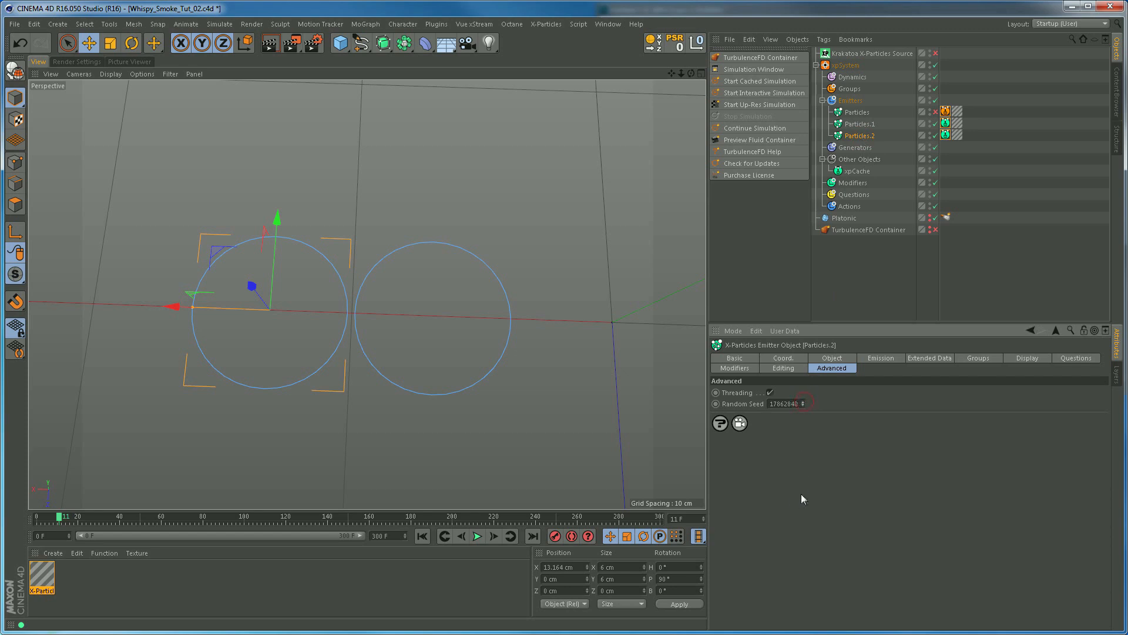
# Replay the simulation from frame 0 and compare the particle distributions of the two emitters
pyautogui.click(424, 537)
pyautogui.click(478, 536)
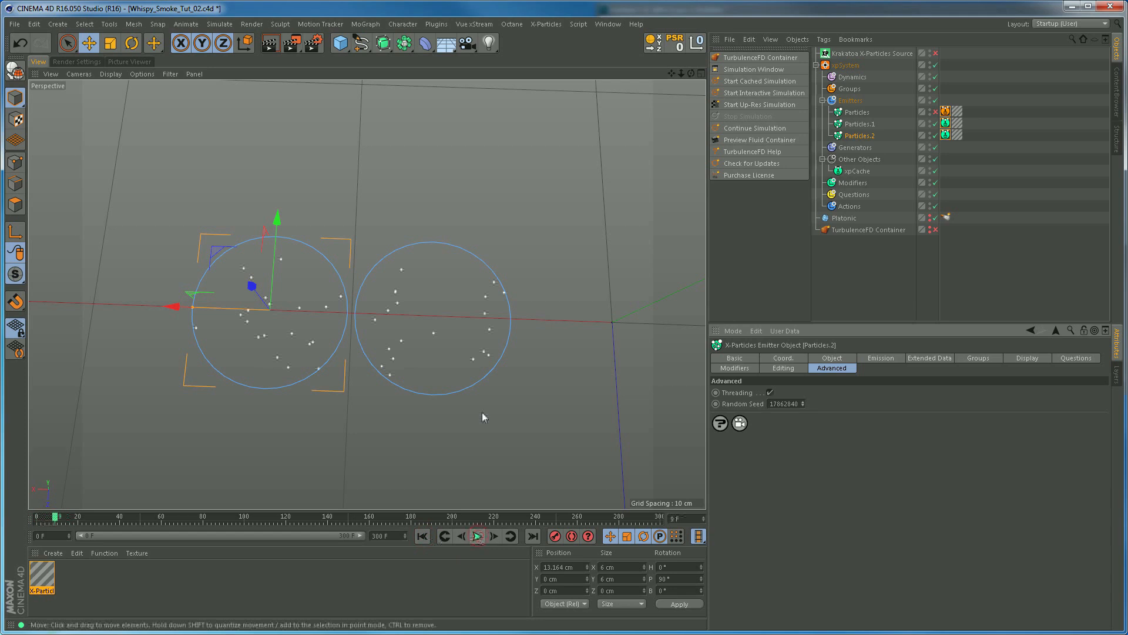
pyautogui.keyDown('alt'); pyautogui.moveTo(333, 336); pyautogui.dragTo(351, 354, button='middle'); pyautogui.keyUp('alt')
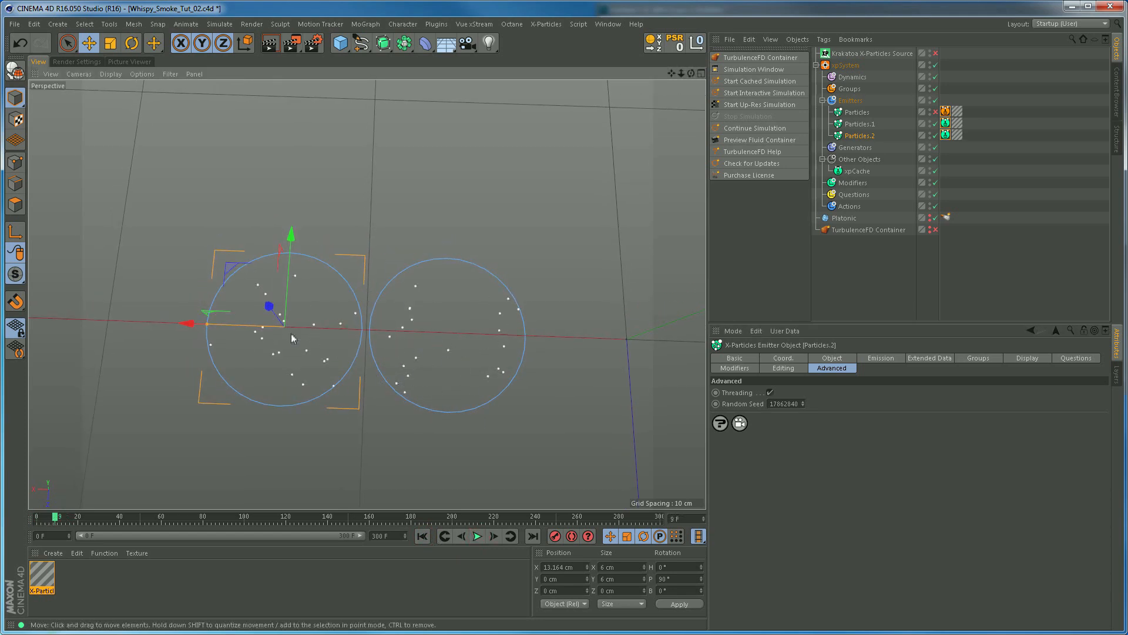
pyautogui.scroll(5, 370, 368)
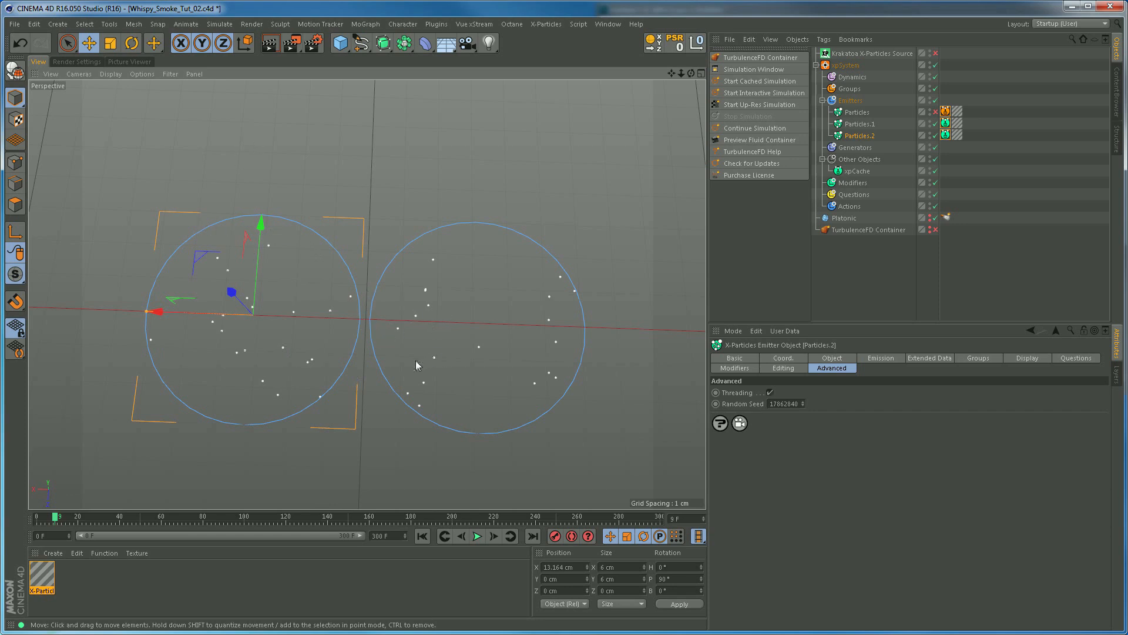
# Delete the Particles.1 and Particles.2 emitters and re-enable the original Particles emitter
pyautogui.keyDown('ctrl'); pyautogui.click(861, 125); pyautogui.keyUp('ctrl')
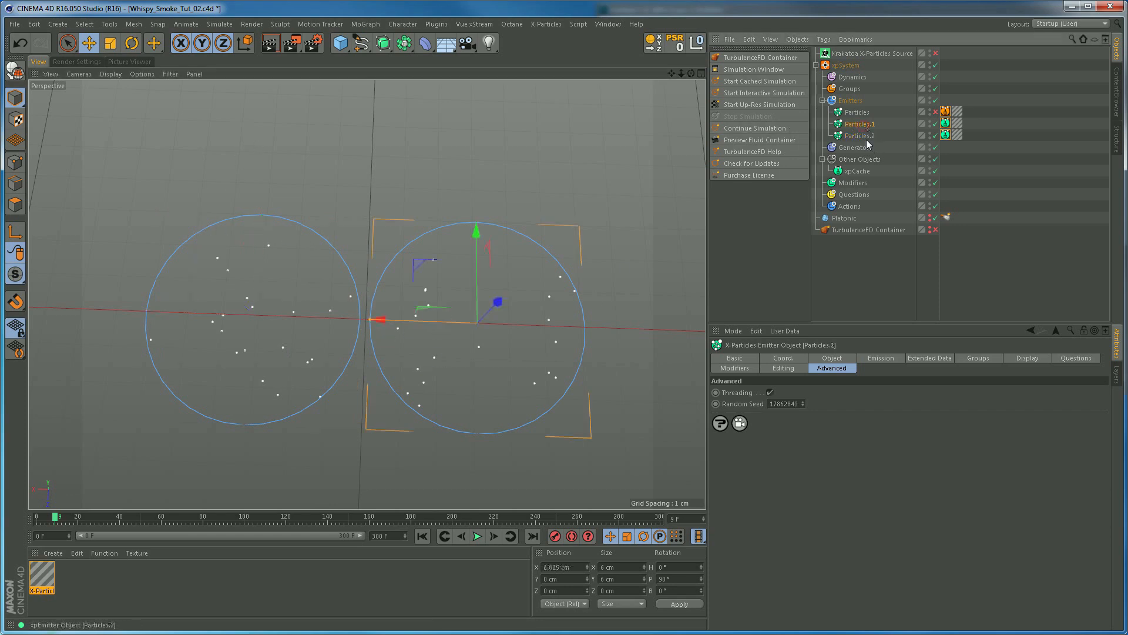
pyautogui.press('Delete')
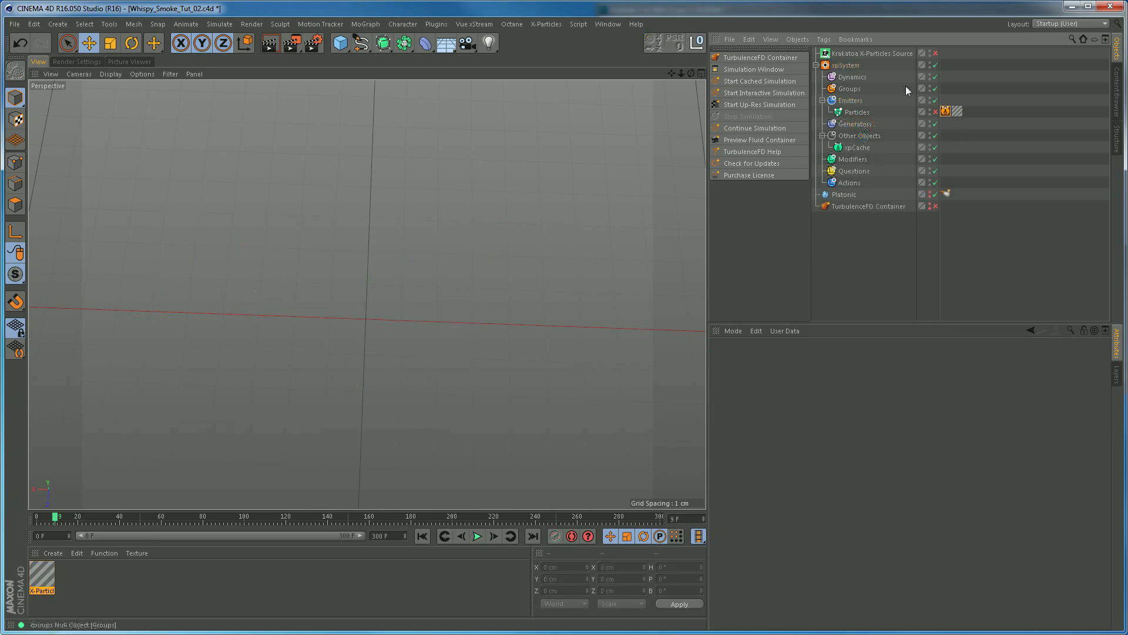
pyautogui.click(934, 113)
pyautogui.keyDown('alt'); pyautogui.moveTo(531, 353); pyautogui.dragTo(56, 363, button='middle'); pyautogui.keyUp('alt')
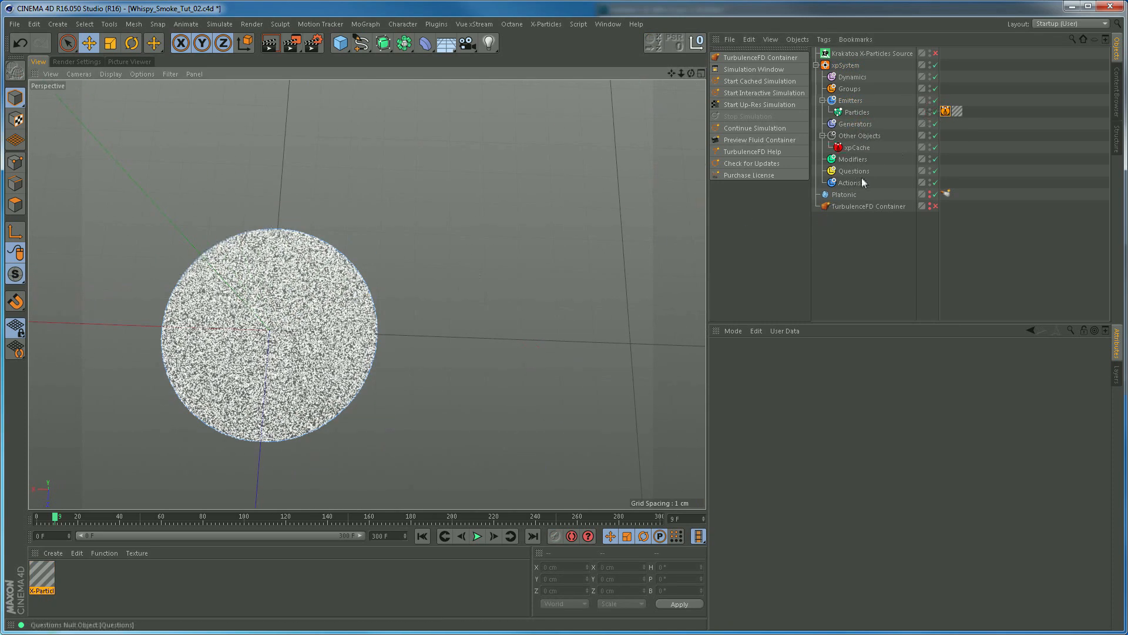
# Re-enable the TurbulenceFD Container and the Krakatoa X-Particles Source, and check the cache tag and source settings
pyautogui.click(935, 206)
pyautogui.scroll(-6, 262, 322)
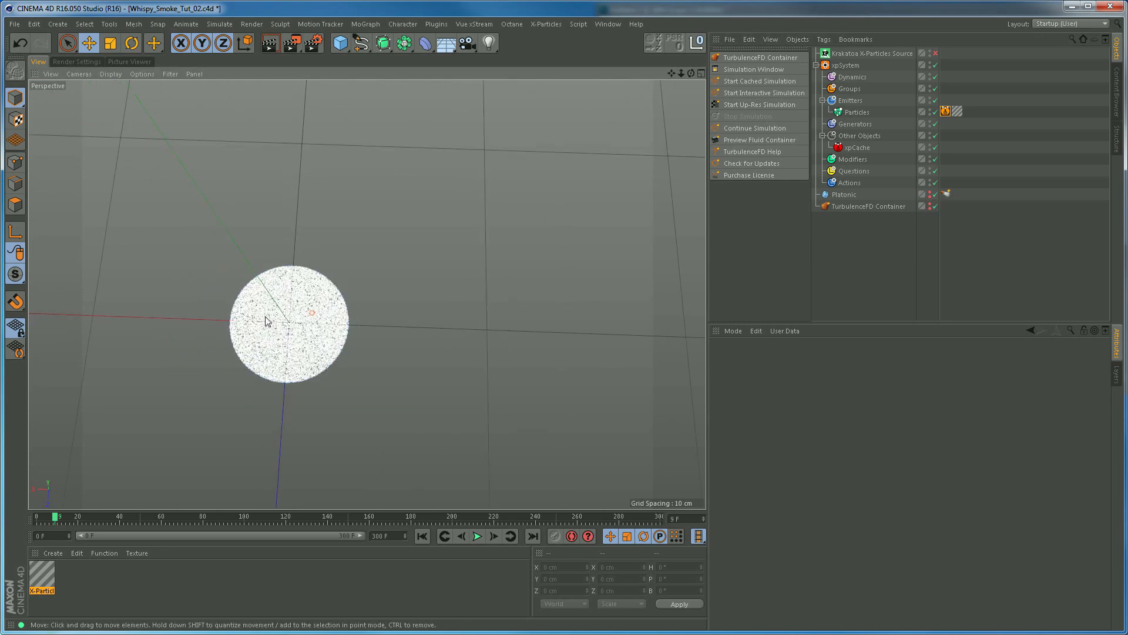
pyautogui.keyDown('alt'); pyautogui.moveTo(321, 340); pyautogui.dragTo(369, 183); pyautogui.keyUp('alt')
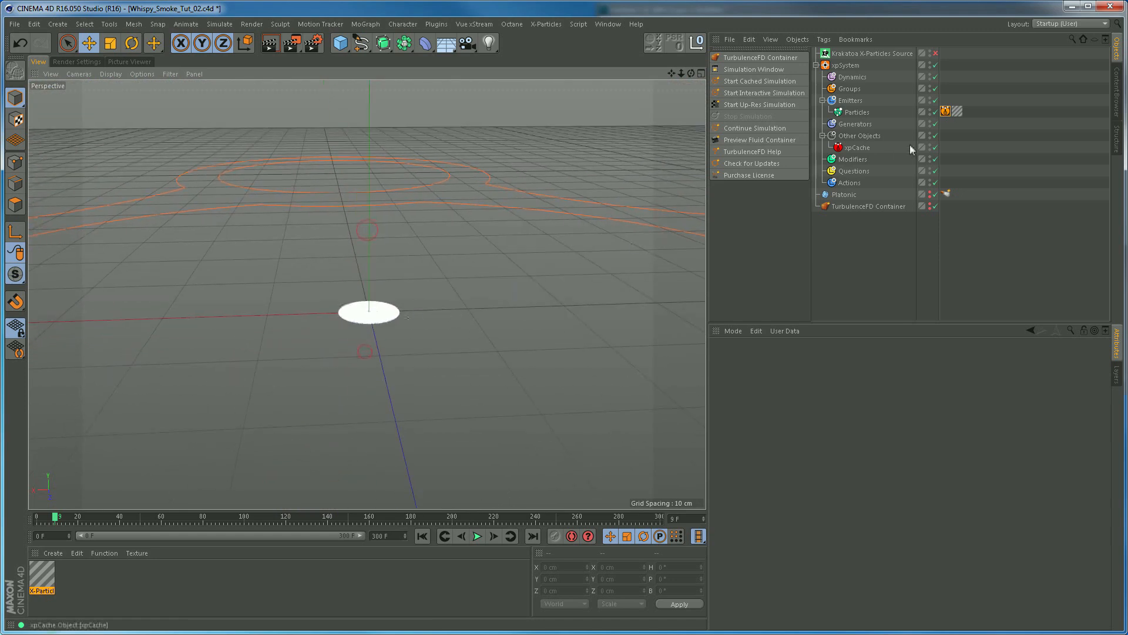
pyautogui.click(936, 54)
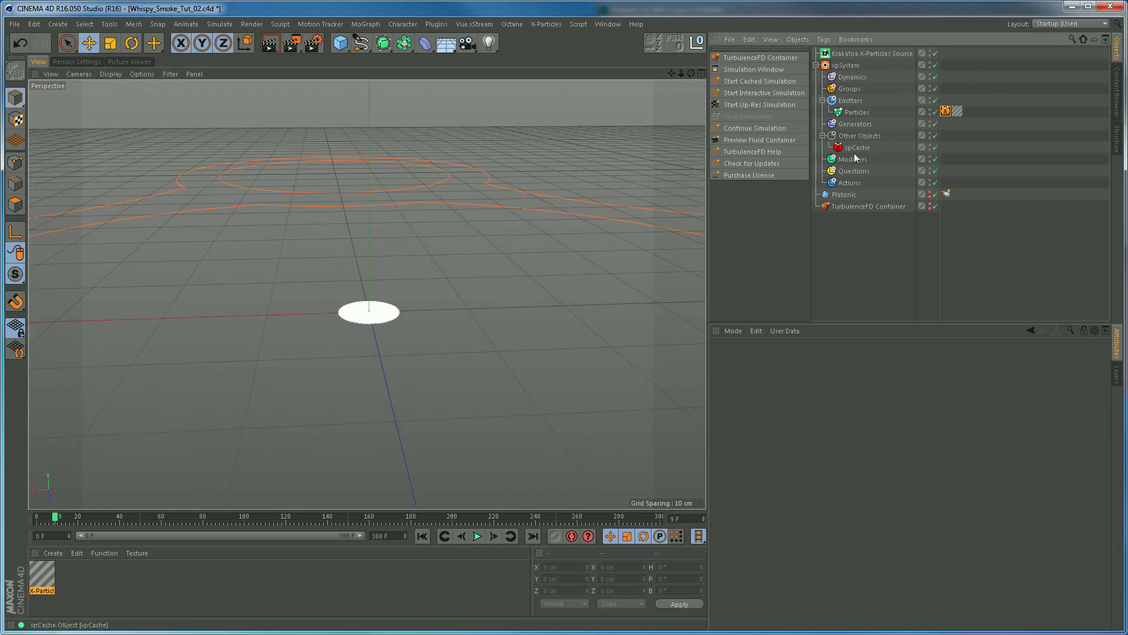
pyautogui.click(945, 111)
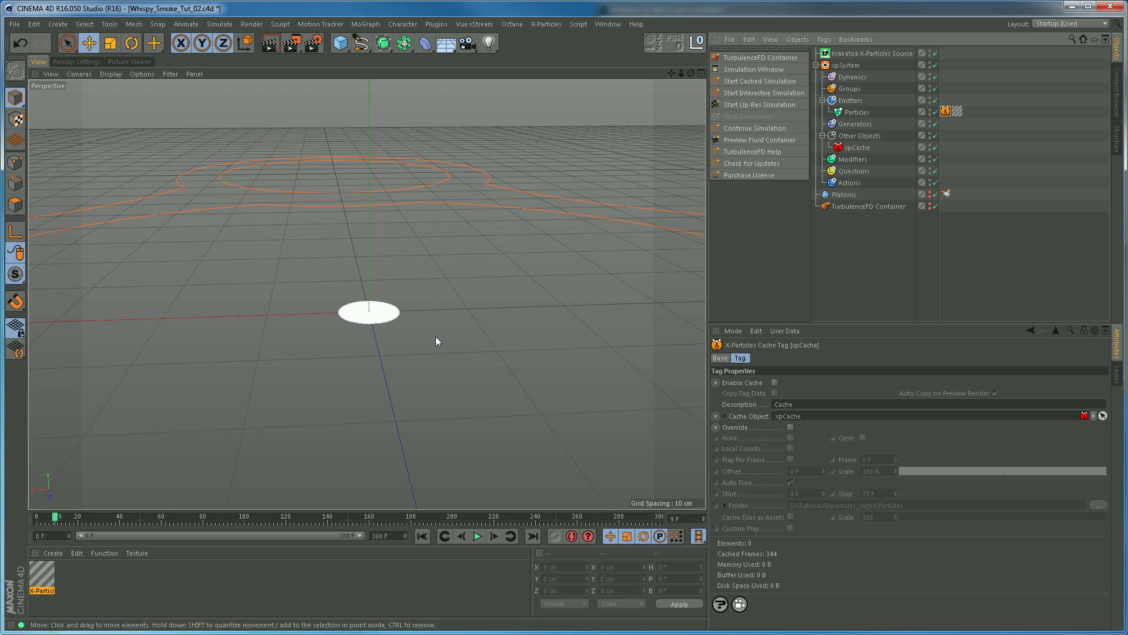
pyautogui.click(866, 53)
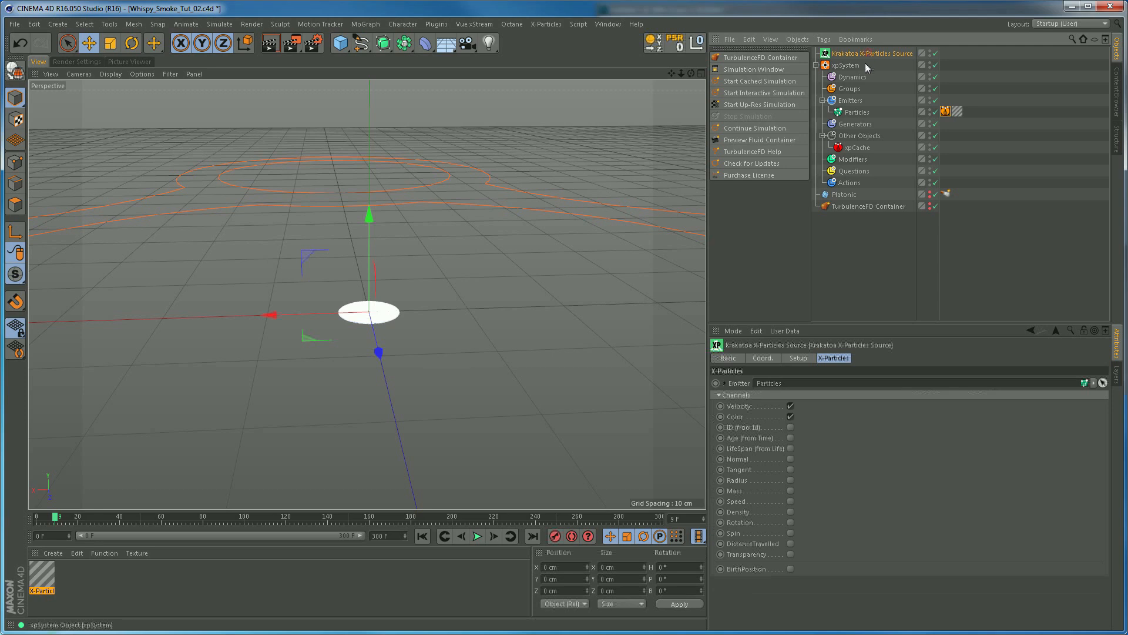
# In the Krakatoa output render settings, set Render To to Save Particles to File Sequence
pyautogui.click(83, 62)
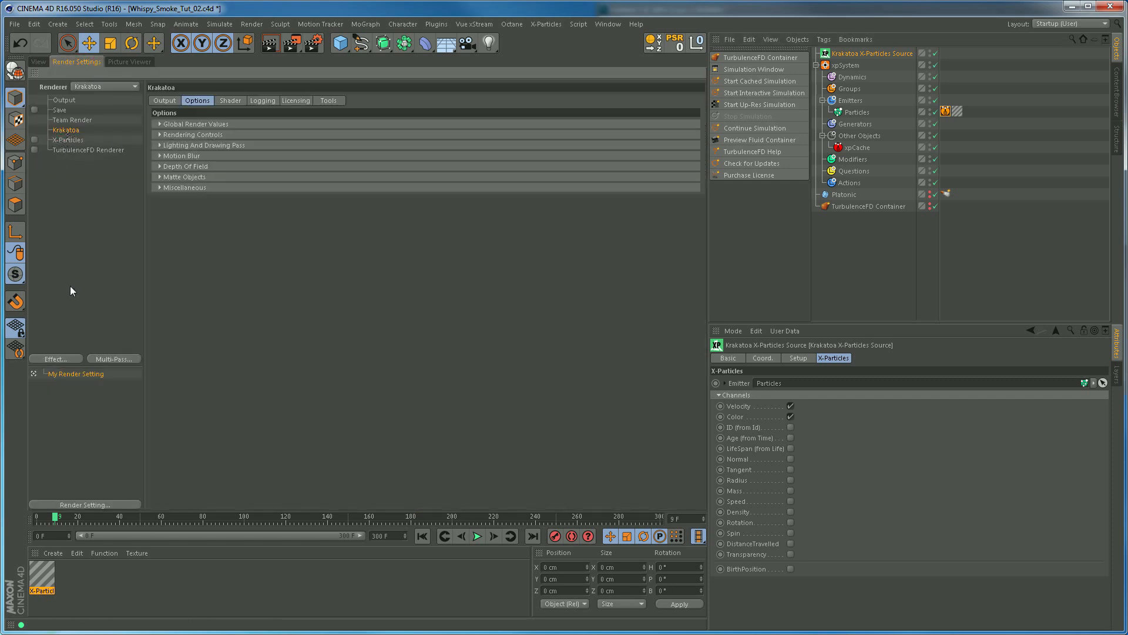
pyautogui.click(168, 101)
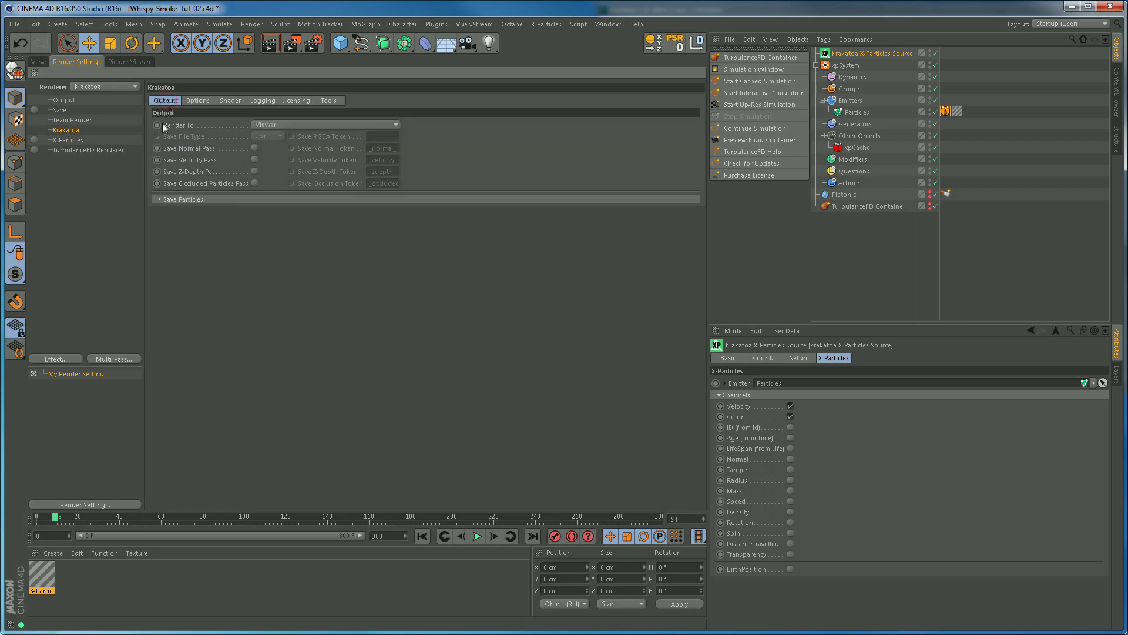
pyautogui.click(285, 123)
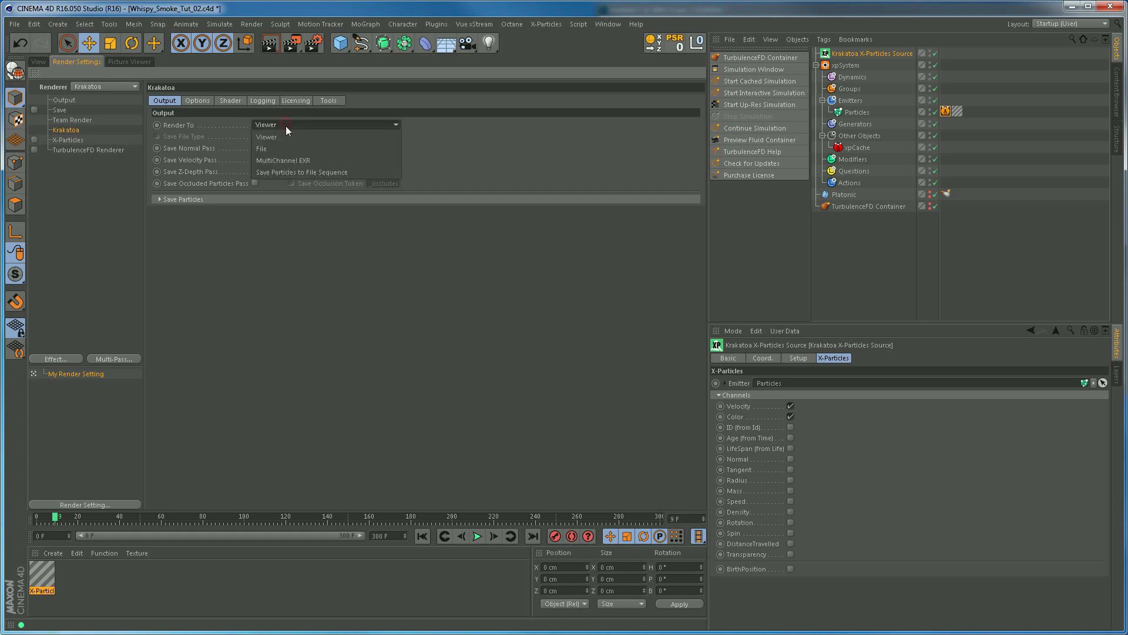
pyautogui.click(316, 173)
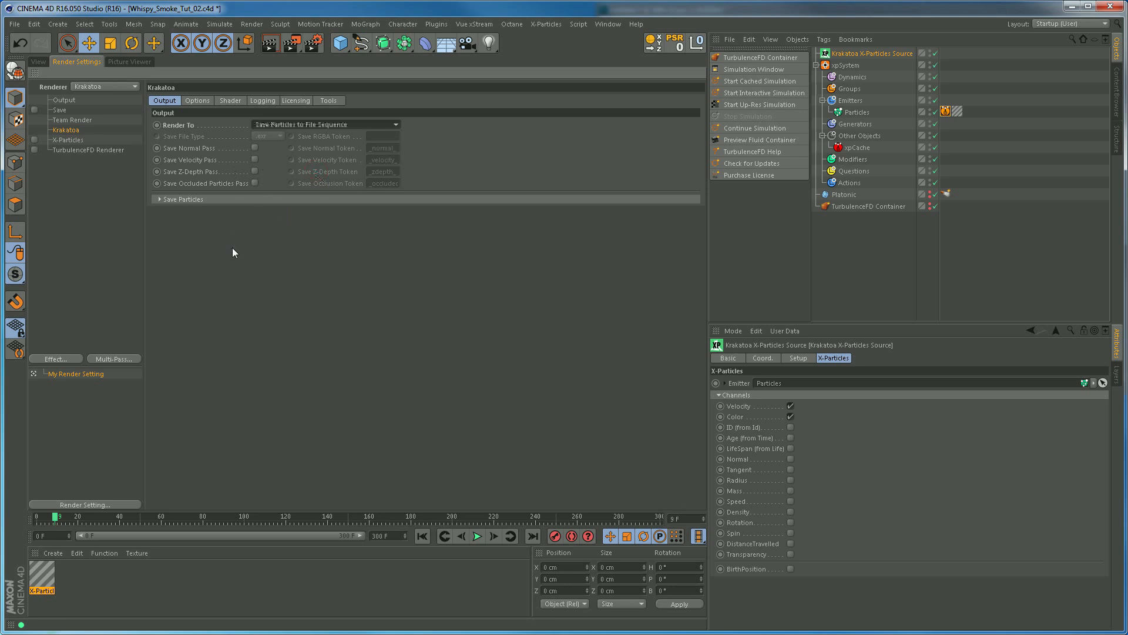
# In the Krakatoa Save Particles settings, enable Save Multiple Partitions and set Total Partitions Count to 30
pyautogui.click(158, 198)
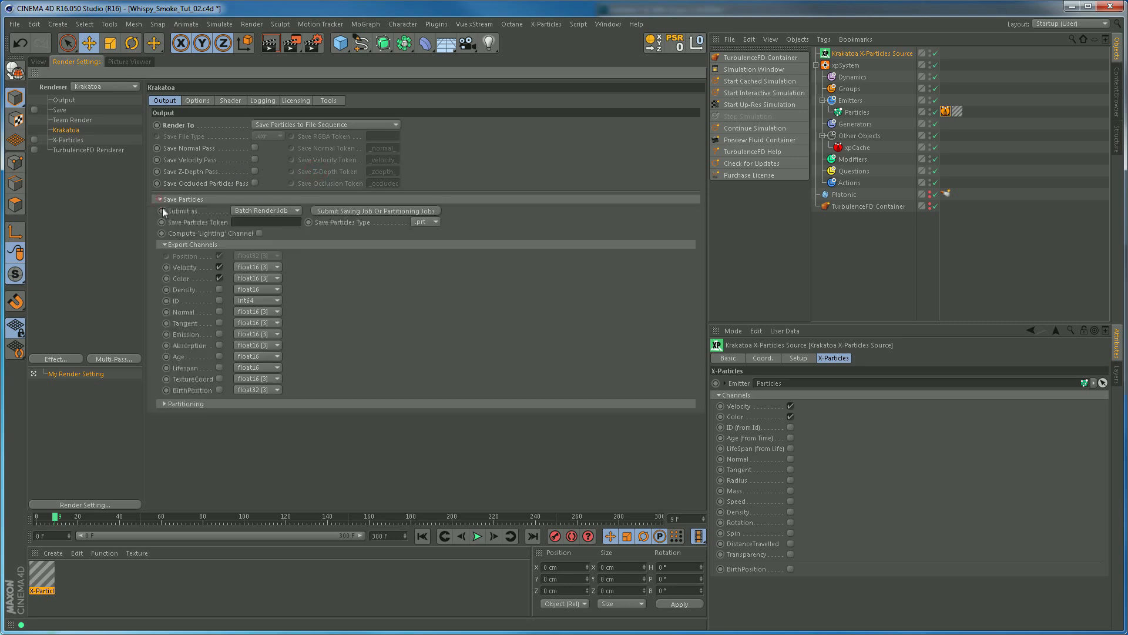
pyautogui.click(164, 404)
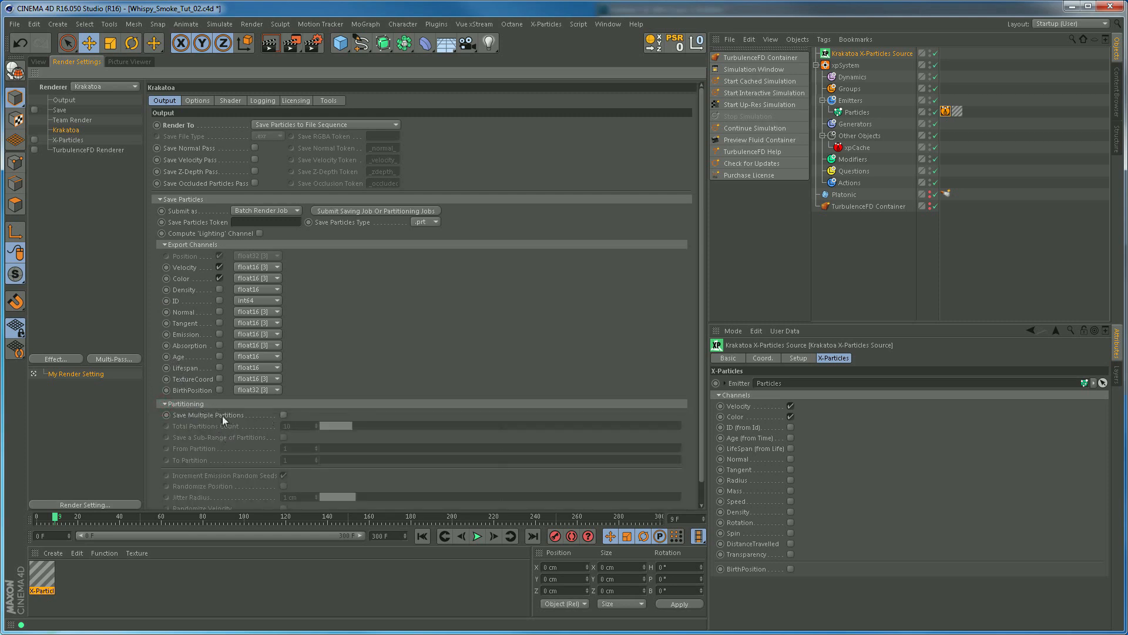
pyautogui.click(283, 415)
pyautogui.click(291, 426)
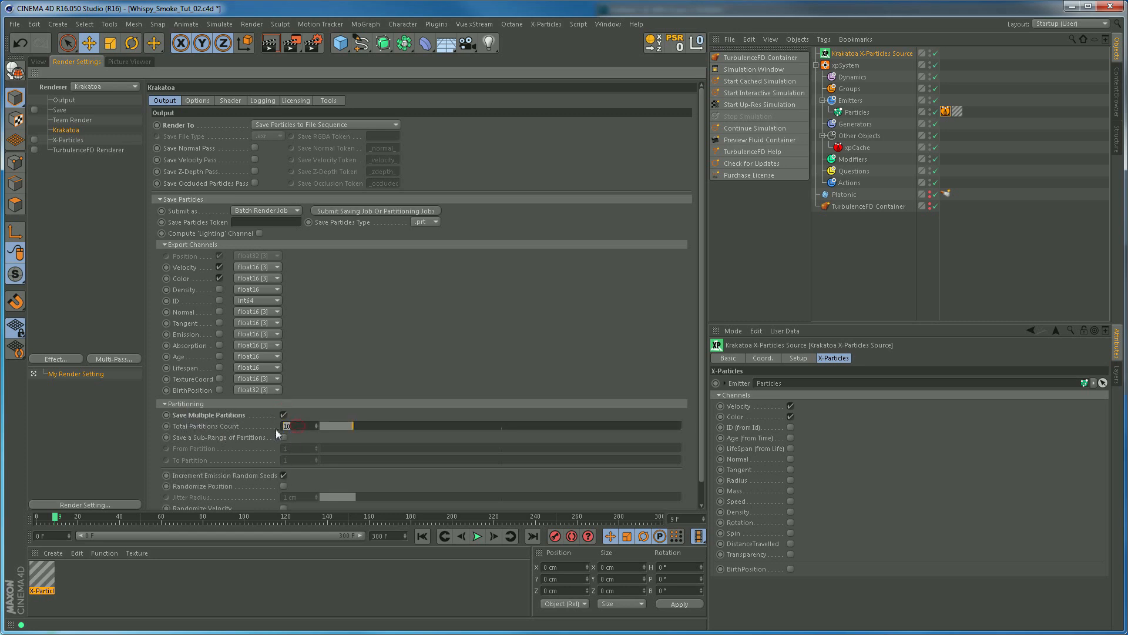
pyautogui.write('30')
pyautogui.press('Return')
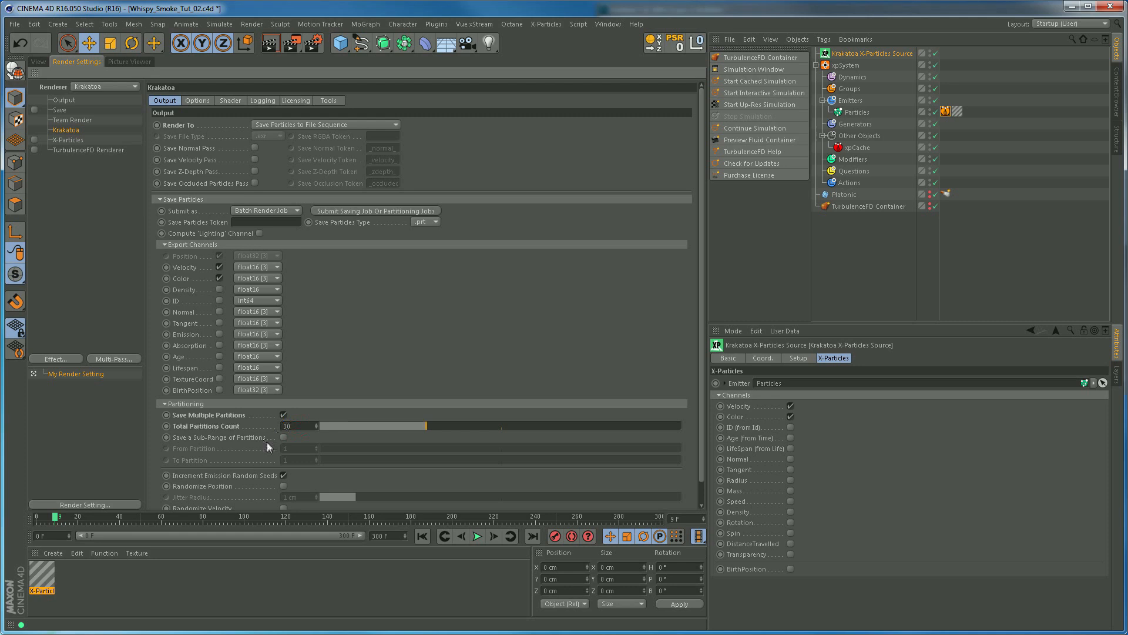
pyautogui.moveTo(698, 401); pyautogui.dragTo(698, 438)
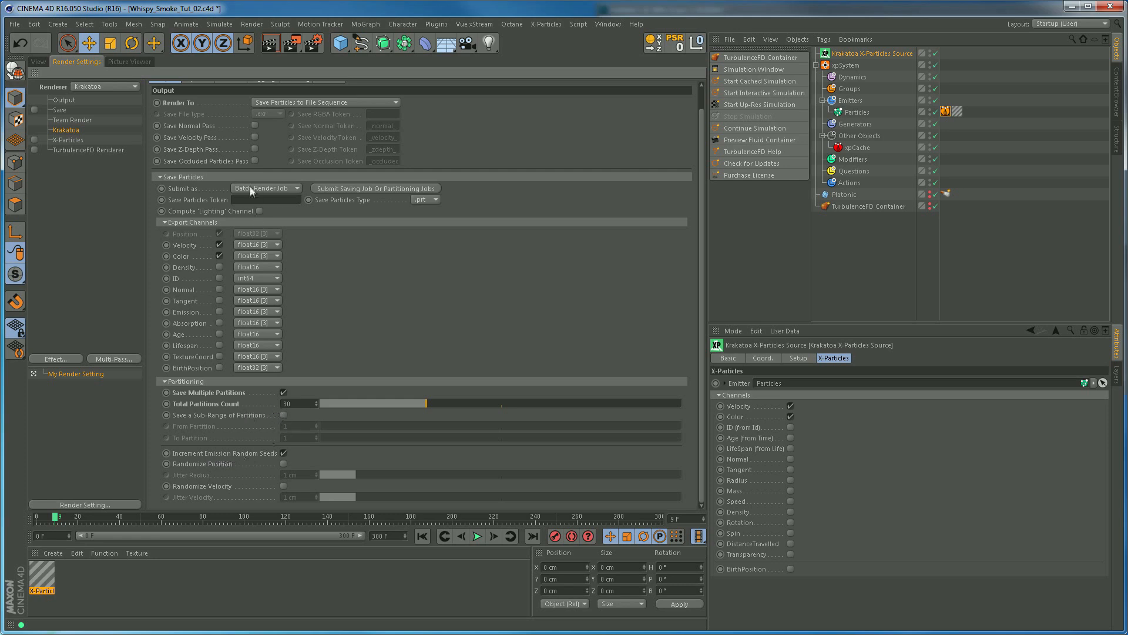
pyautogui.scroll(2, 701, 308)
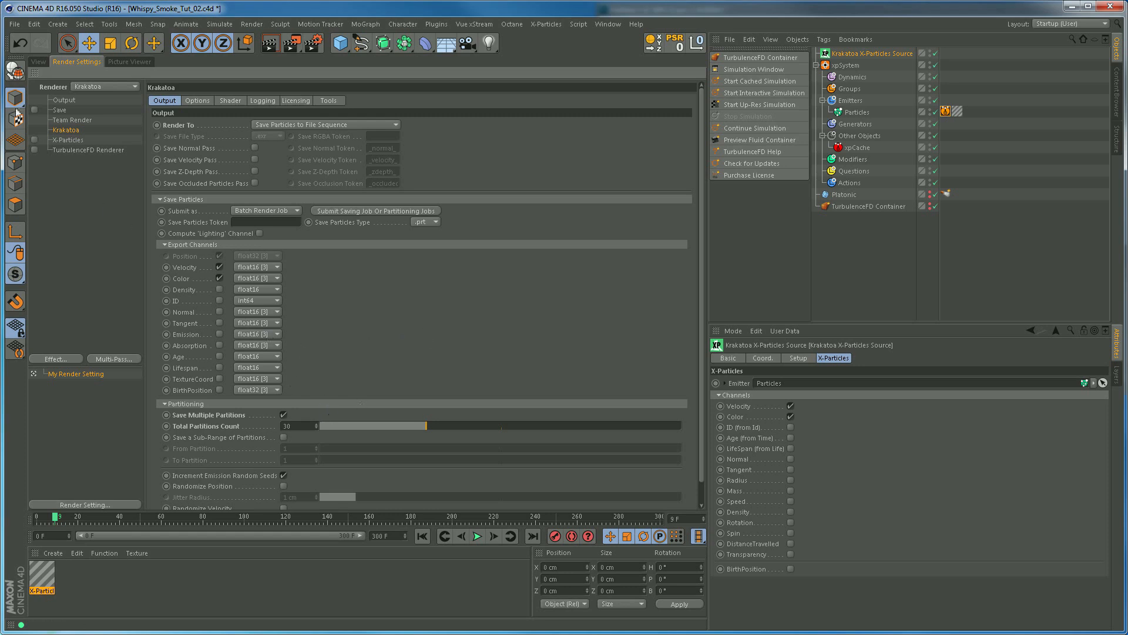
# Enable saving in the render settings and create a Krak_smoke_partition folder in D:\Tutorials for the regular image output
pyautogui.click(68, 101)
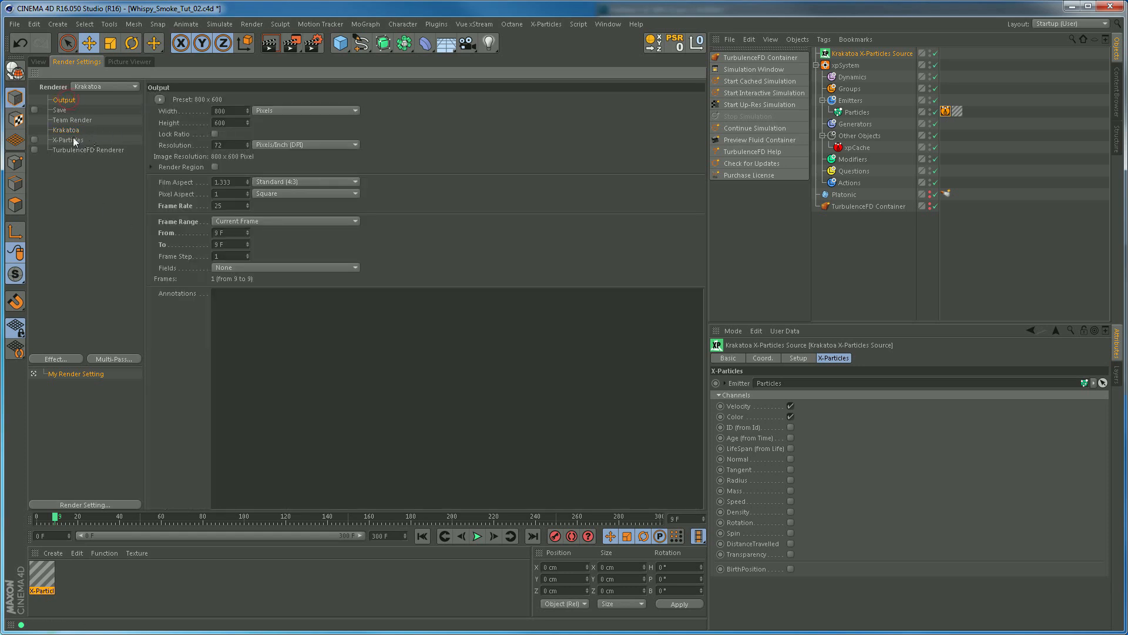
pyautogui.click(61, 111)
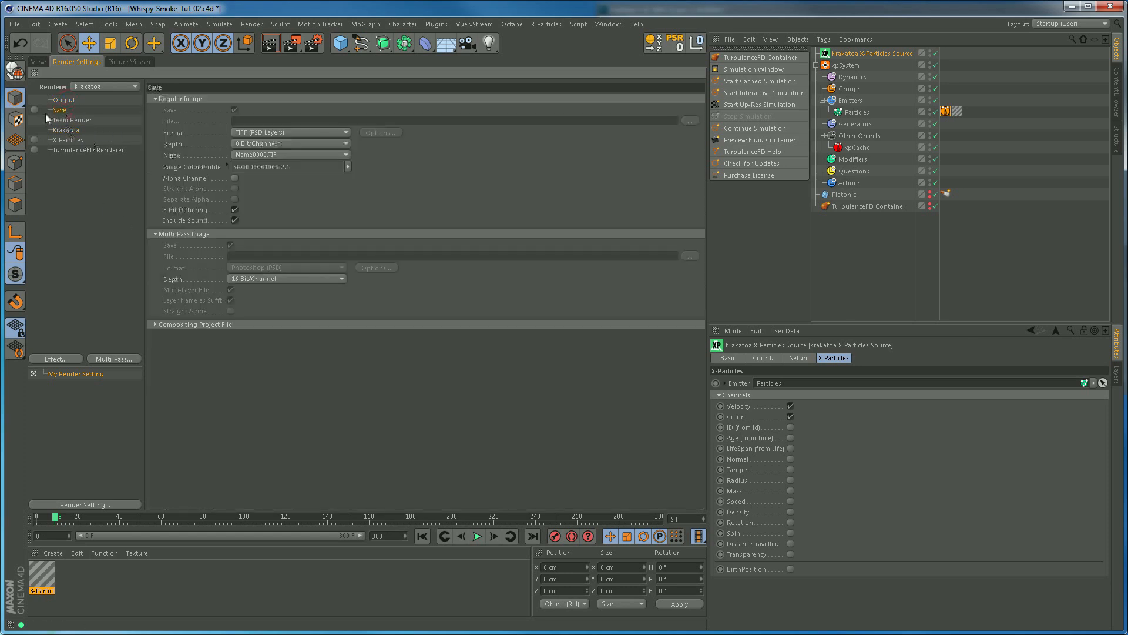
pyautogui.click(34, 110)
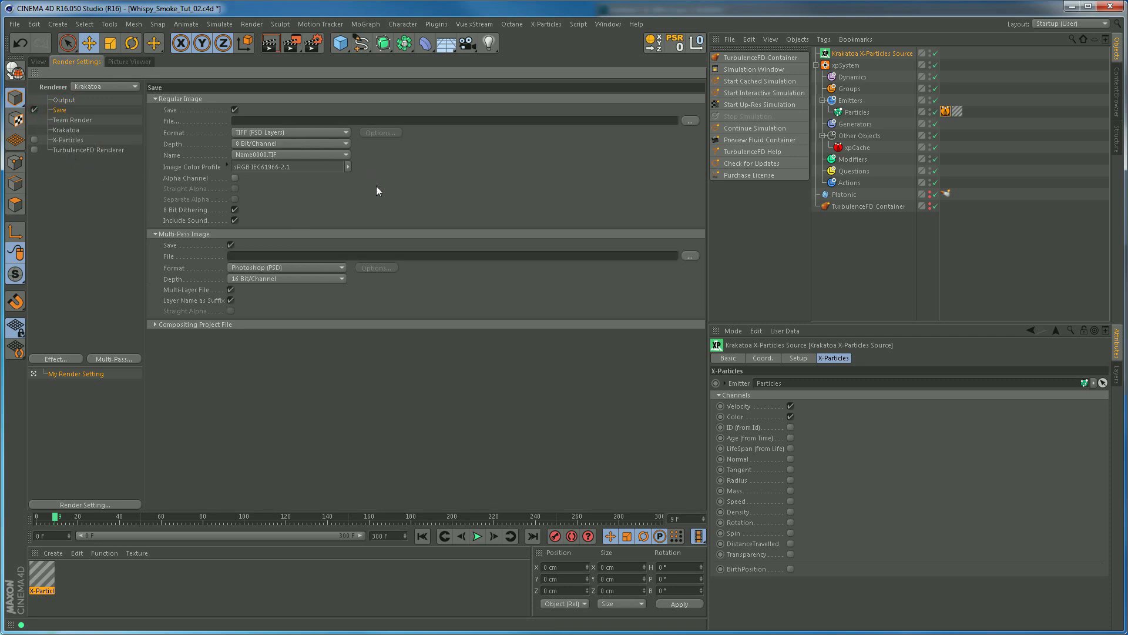
pyautogui.click(689, 121)
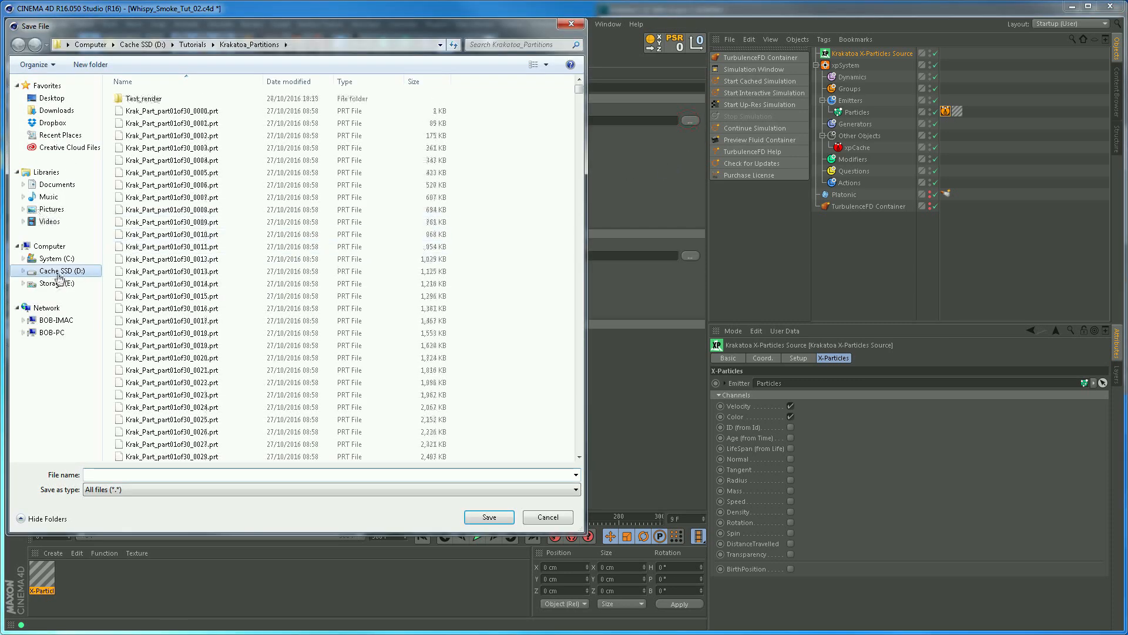
pyautogui.click(60, 274)
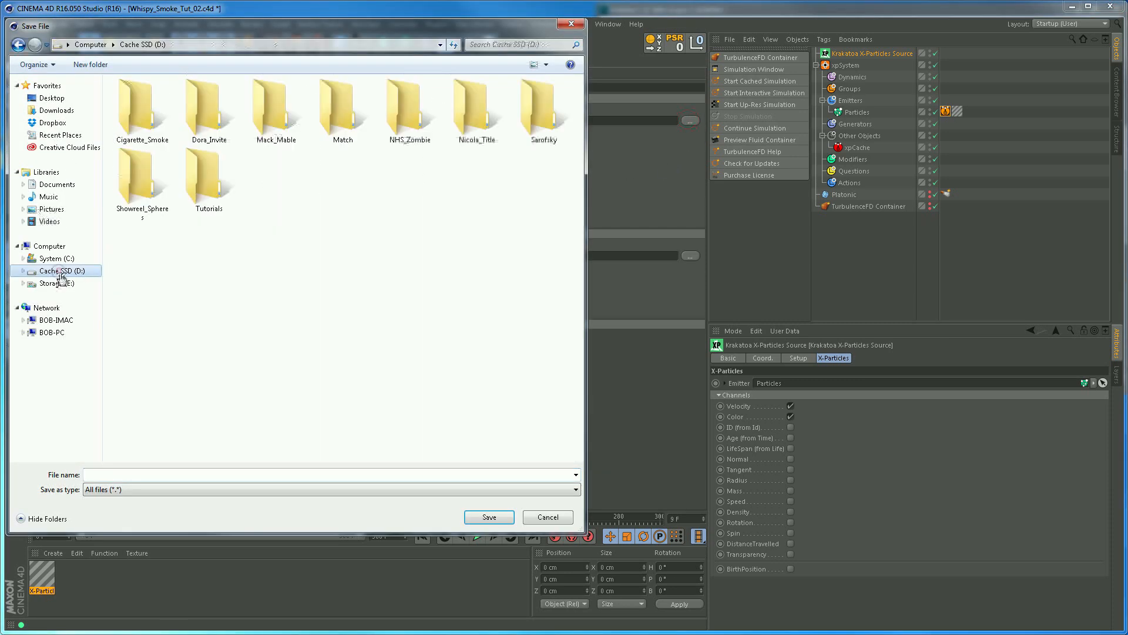
pyautogui.doubleClick(203, 174)
pyautogui.click(77, 67)
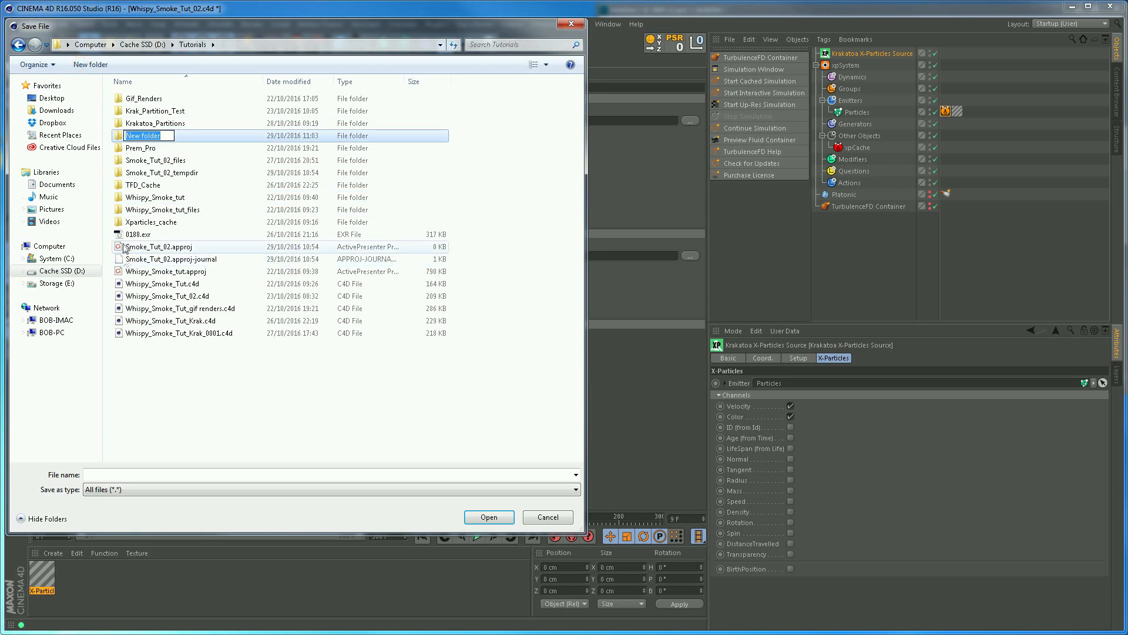
pyautogui.press('BackSpace')
pyautogui.write('Krak_smoke_partition')
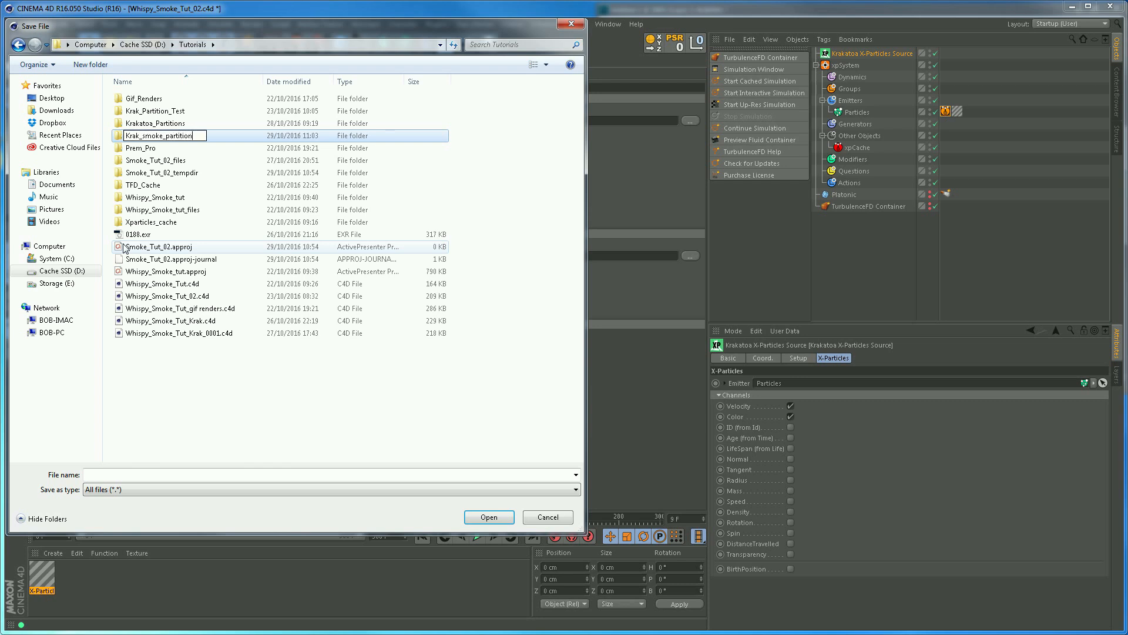
pyautogui.press('Return')
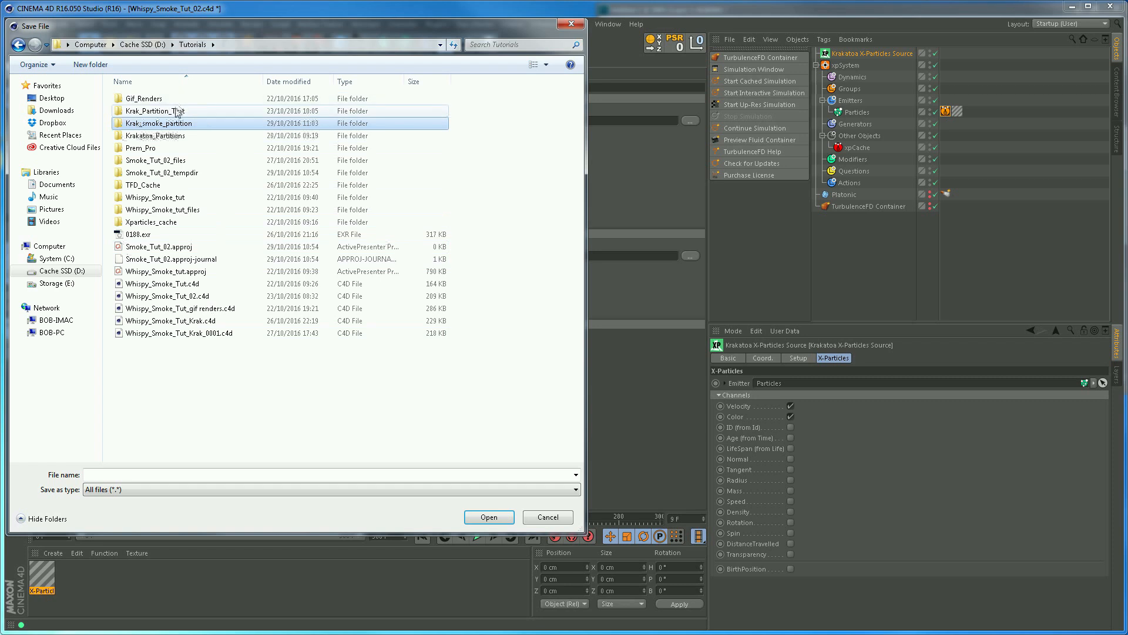
# Set the output file to Krak_smoke_Partition inside the Krak_smoke_partition folder
pyautogui.doubleClick(169, 123)
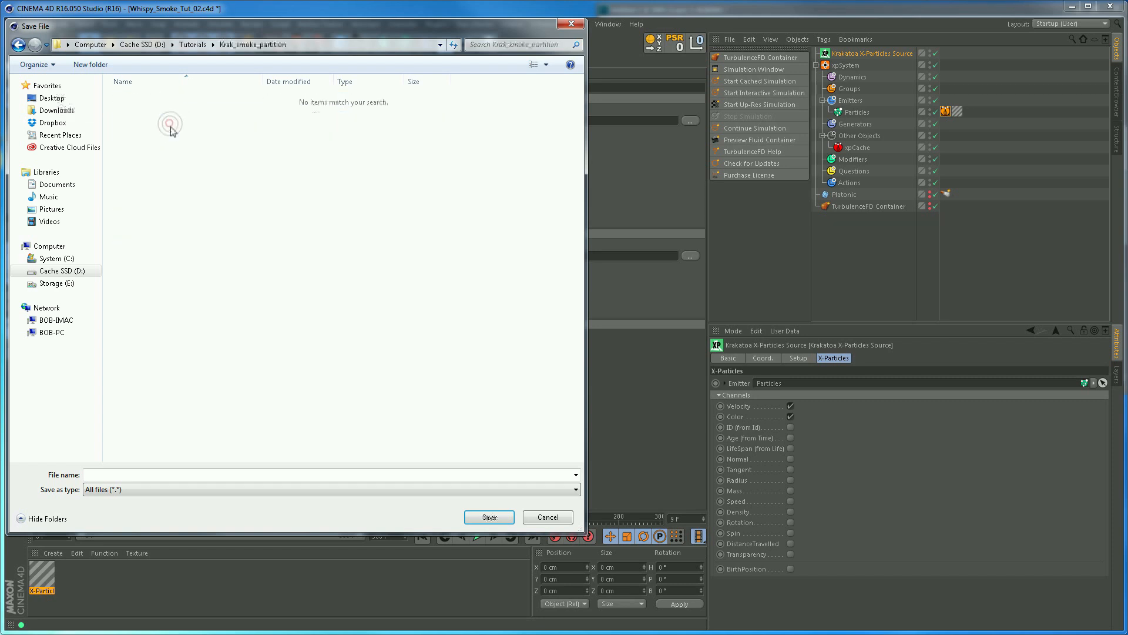
pyautogui.click(104, 474)
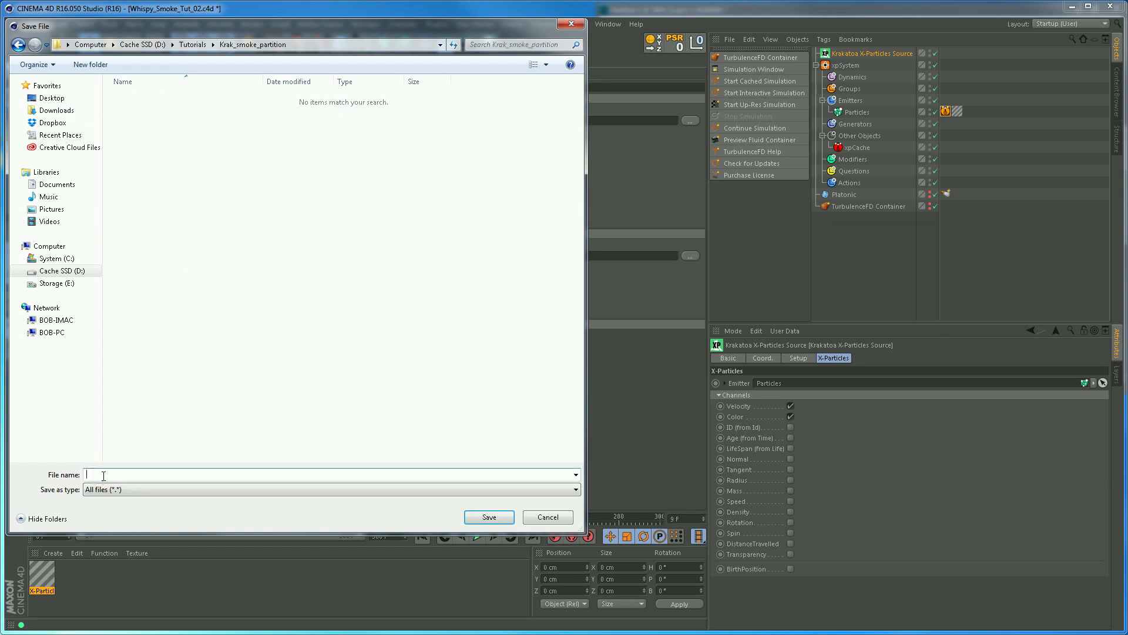
pyautogui.write('Krak_smoke_Partition')
pyautogui.click(478, 521)
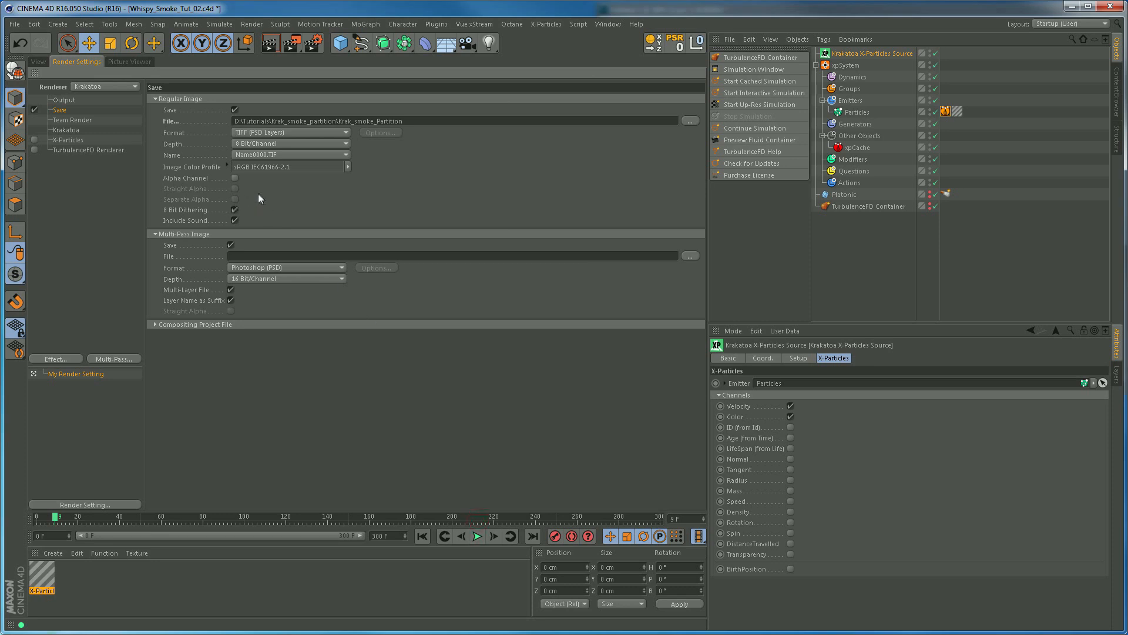
# Set the render output's Frame Range to Manual, covering frames 0 to 300
pyautogui.click(66, 101)
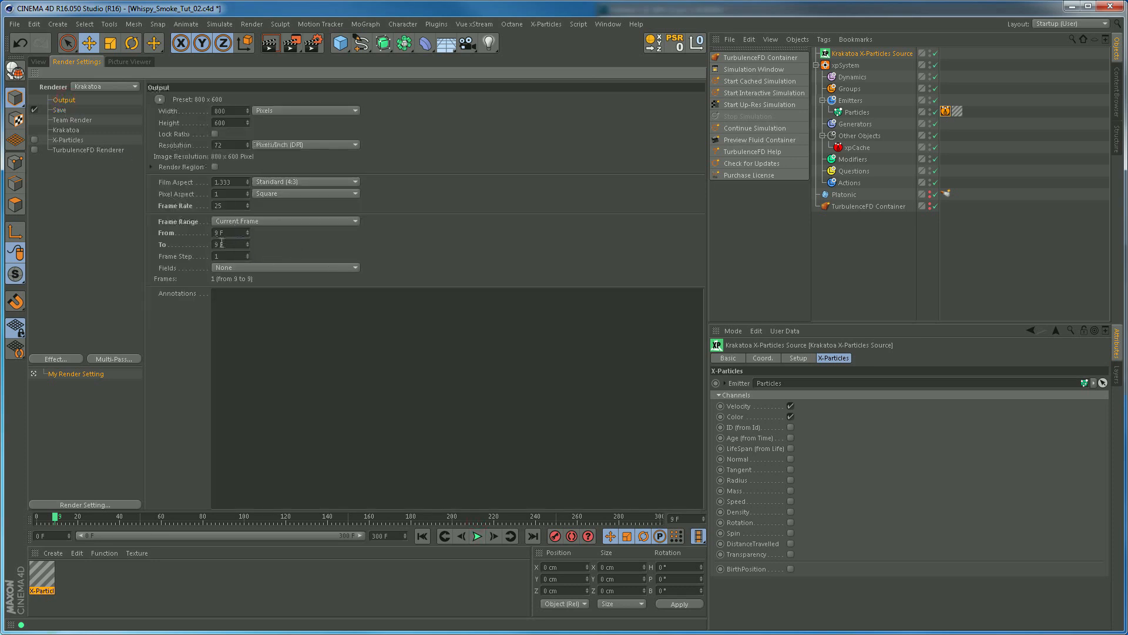
pyautogui.click(245, 222)
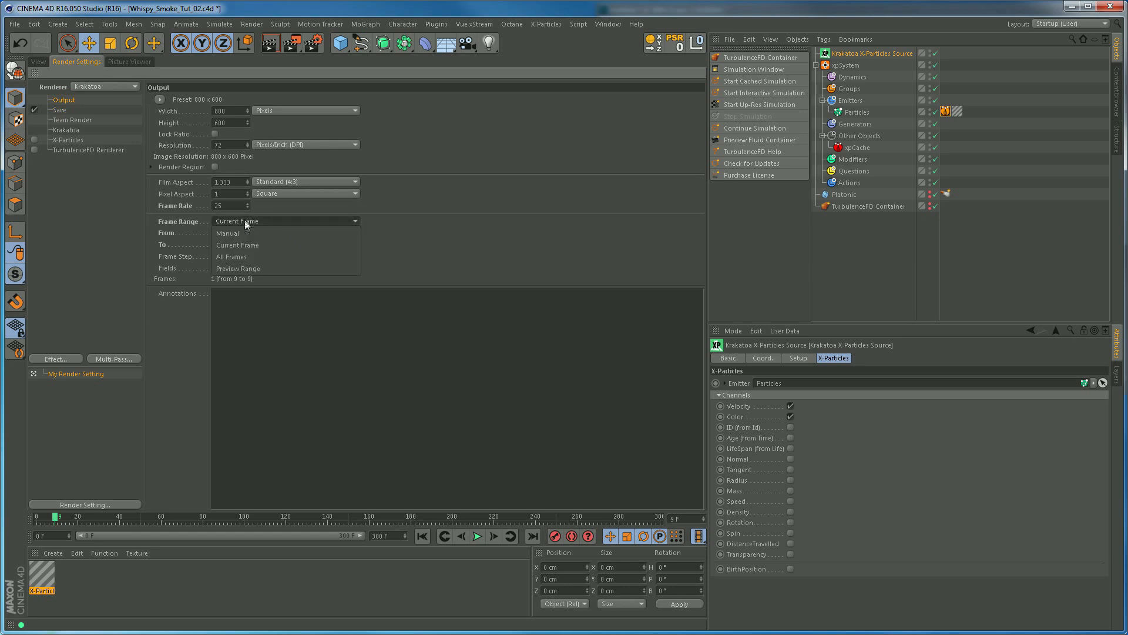
pyautogui.click(244, 234)
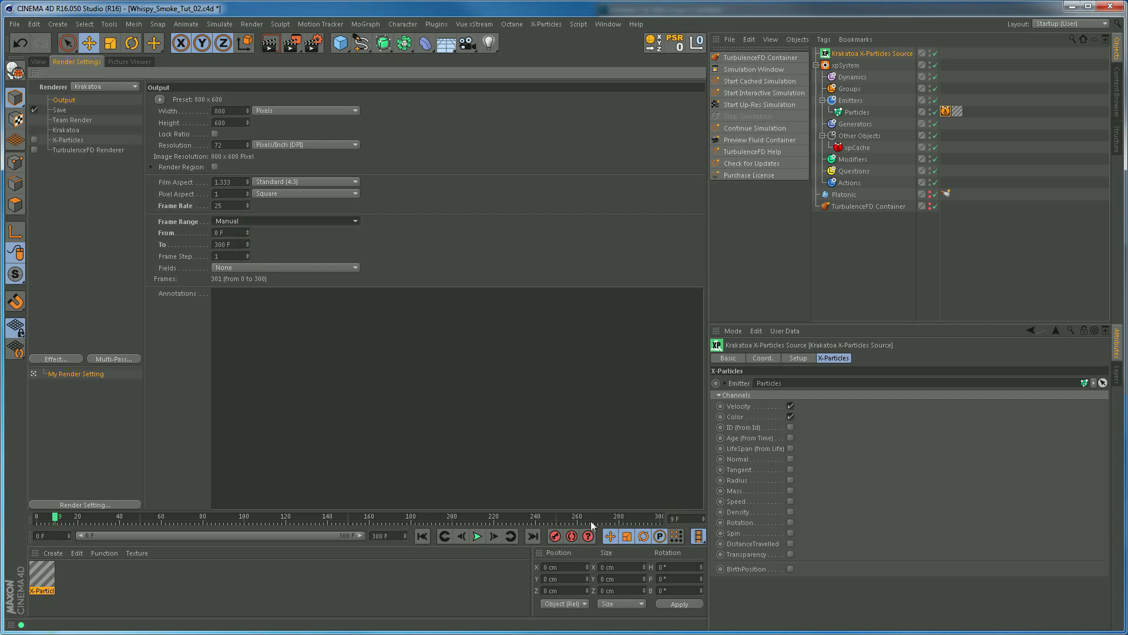
# Submit the Krakatoa partitioning jobs as batch render jobs and enlarge the Render Queue to list all of them
pyautogui.click(66, 130)
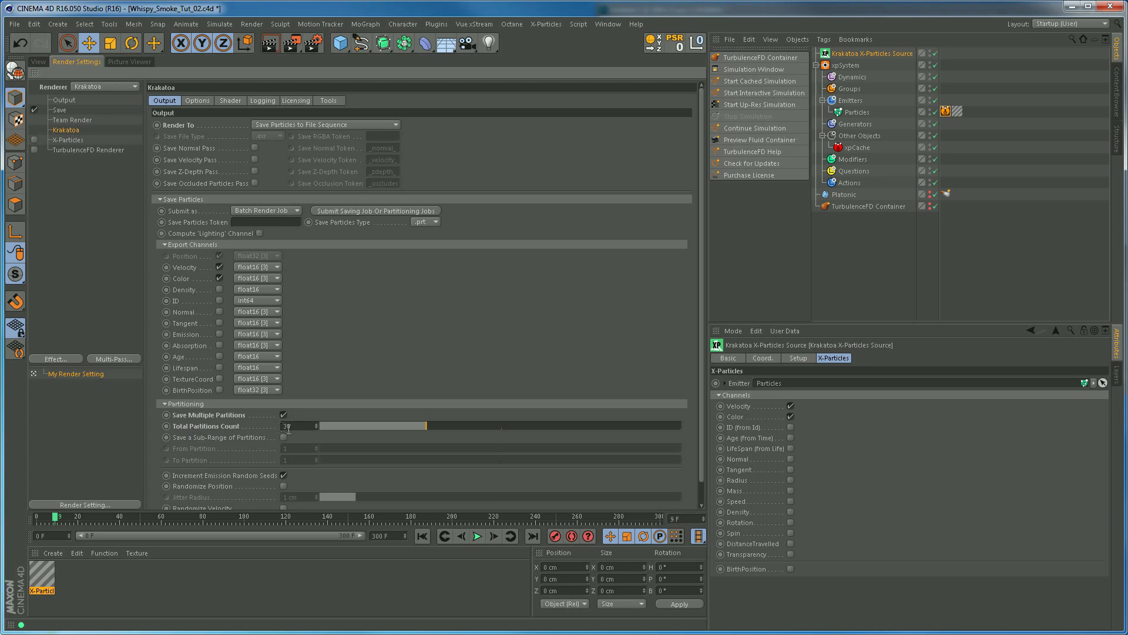
pyautogui.click(390, 211)
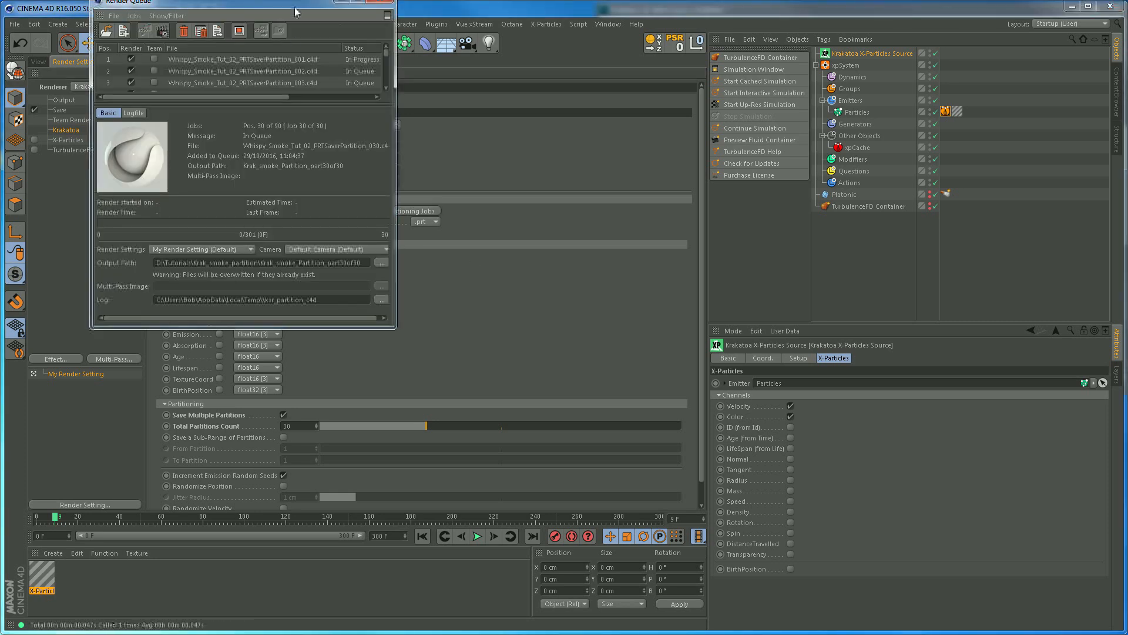
pyautogui.moveTo(300, 5); pyautogui.dragTo(613, 157)
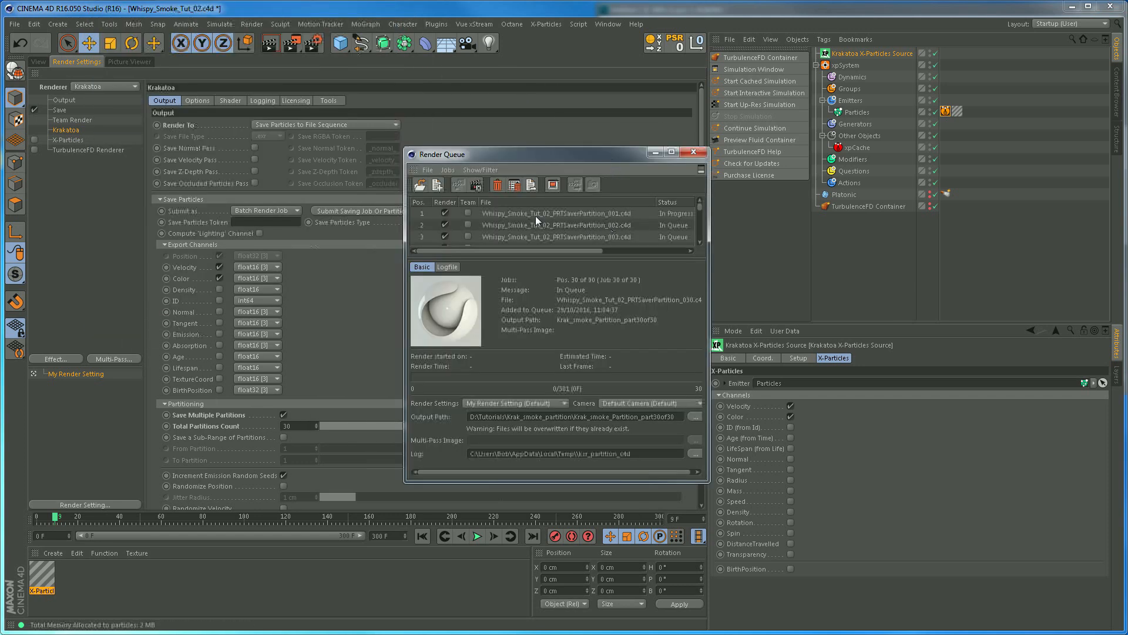
pyautogui.moveTo(584, 152); pyautogui.dragTo(317, 58)
pyautogui.moveTo(440, 387); pyautogui.dragTo(831, 545)
pyautogui.moveTo(527, 321); pyautogui.dragTo(510, 473)
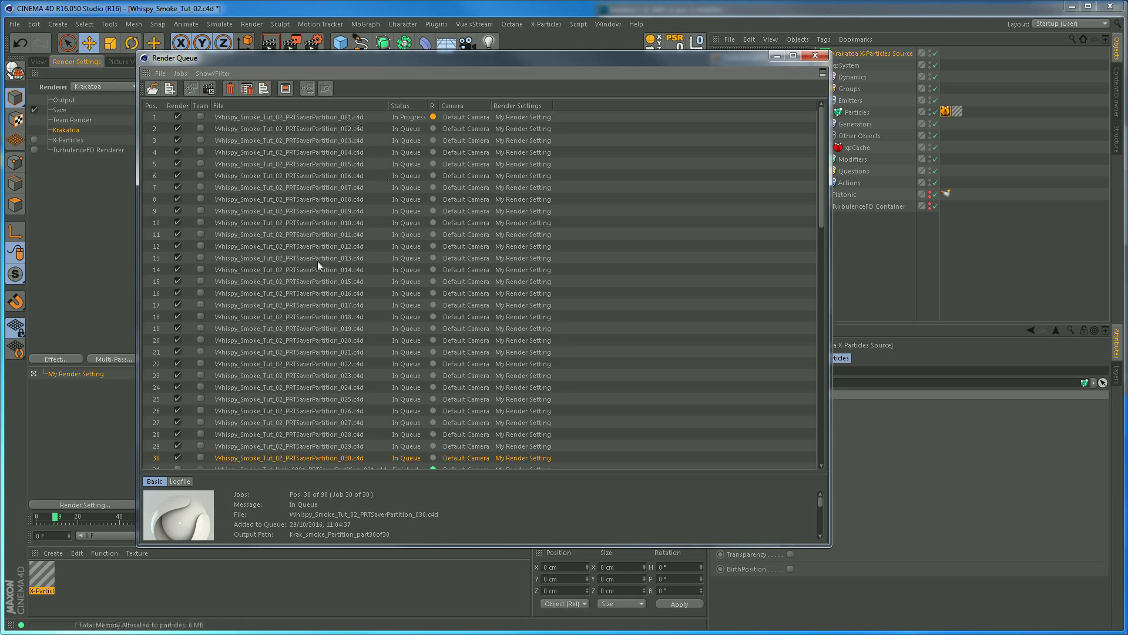
# Select the first partition job in the Render Queue and check its render progress and the queued jobs
pyautogui.click(399, 117)
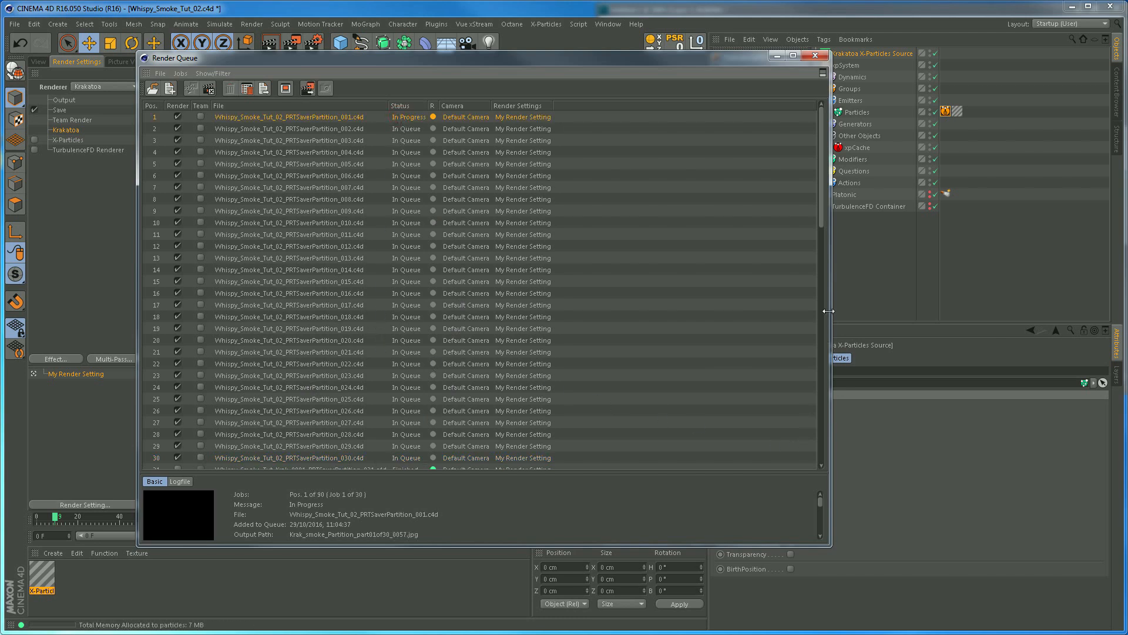
pyautogui.moveTo(820, 507); pyautogui.dragTo(819, 519)
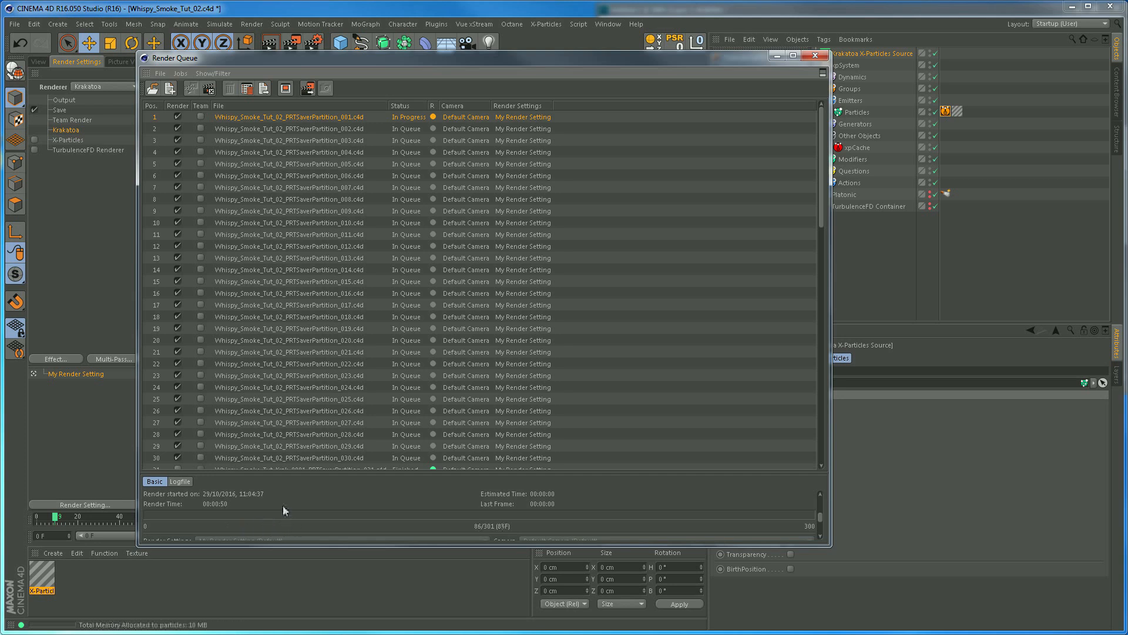
pyautogui.moveTo(821, 213)
pyautogui.mouseDown()
pyautogui.moveTo(812, 263)
pyautogui.moveTo(817, 205)
pyautogui.mouseUp()
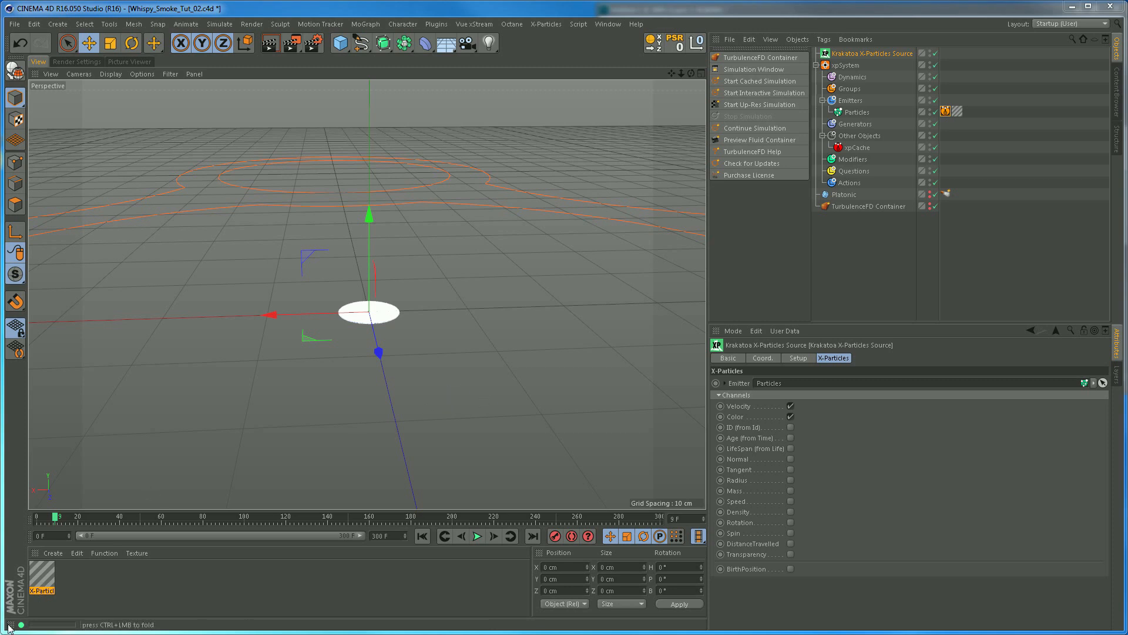
# Switch to Windows Explorer, look through the saved PRT files in the Krakatoa_Partitions folder, and close the window
pyautogui.hotkey('alt', 'Tab')
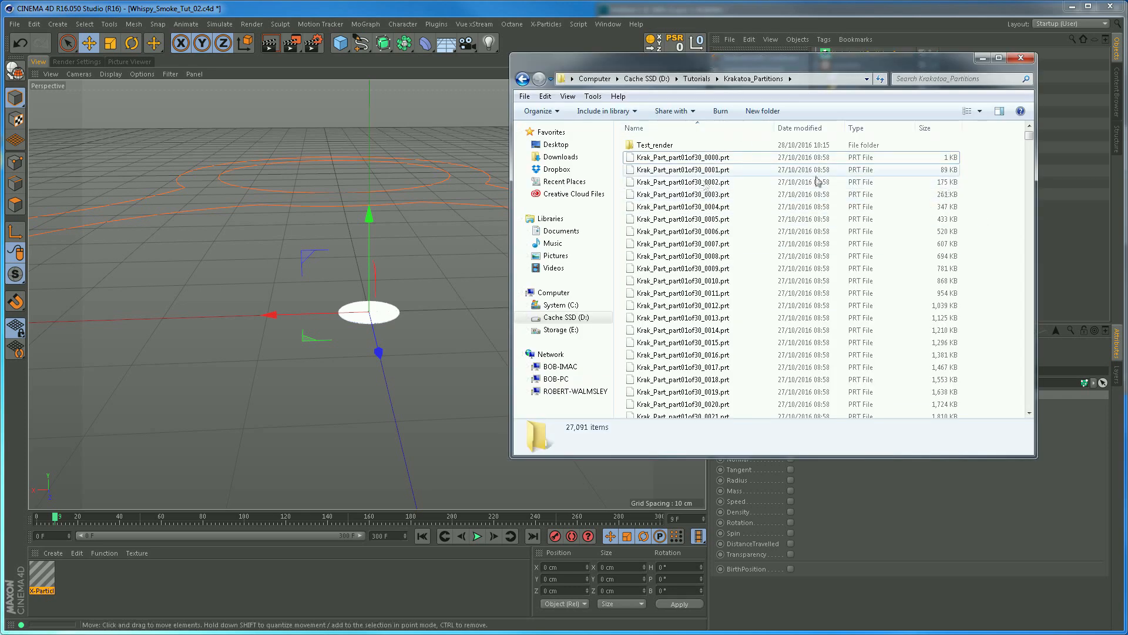
pyautogui.moveTo(1032, 136); pyautogui.dragTo(1033, 136)
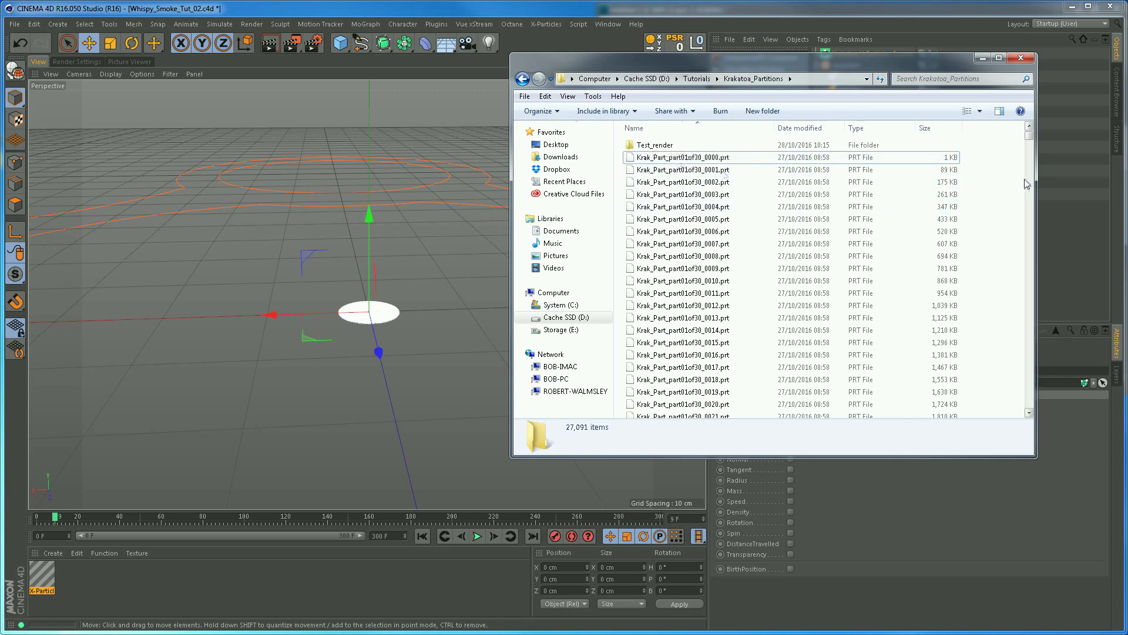
pyautogui.moveTo(1030, 138)
pyautogui.mouseDown()
pyautogui.moveTo(1028, 156)
pyautogui.moveTo(1029, 137)
pyautogui.mouseUp()
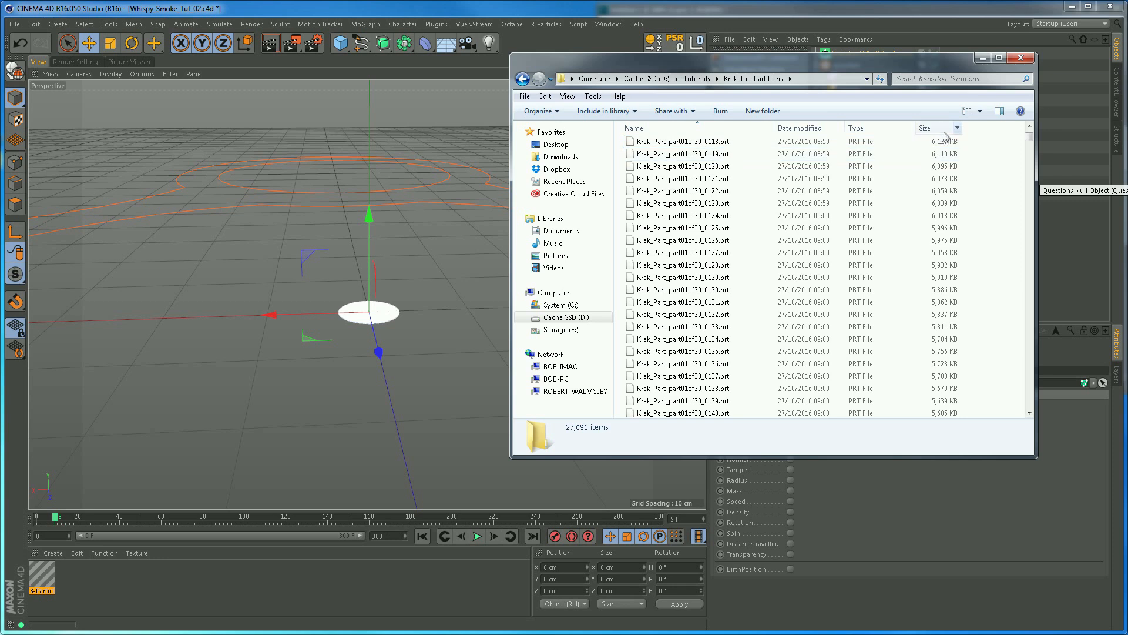
pyautogui.click(1021, 58)
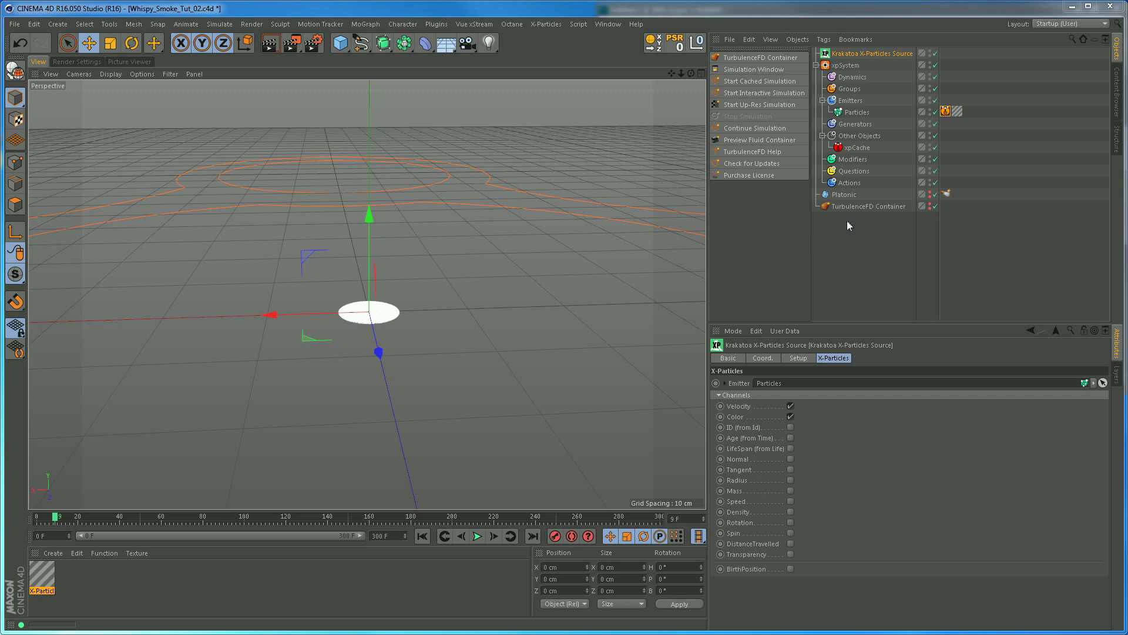
# Disable all scene objects and re-enable the TurbulenceFD Container, the xpSystem and the Krakatoa X-Particles Source, leaving Platonic off
pyautogui.moveTo(939, 57); pyautogui.dragTo(940, 195)
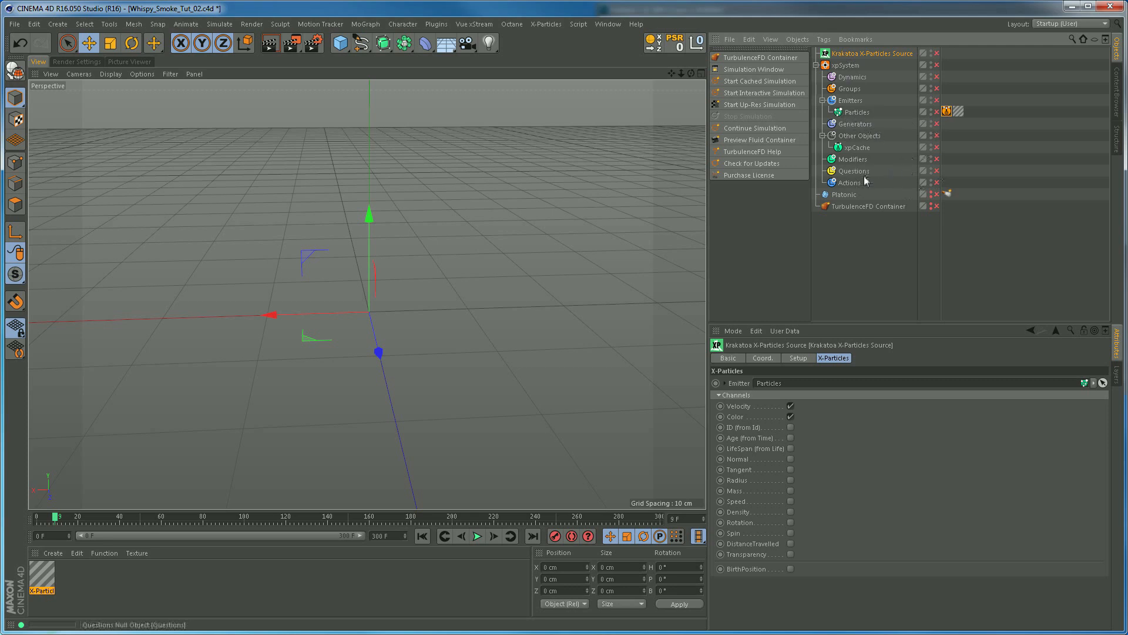
pyautogui.click(937, 205)
pyautogui.click(937, 65)
pyautogui.click(937, 54)
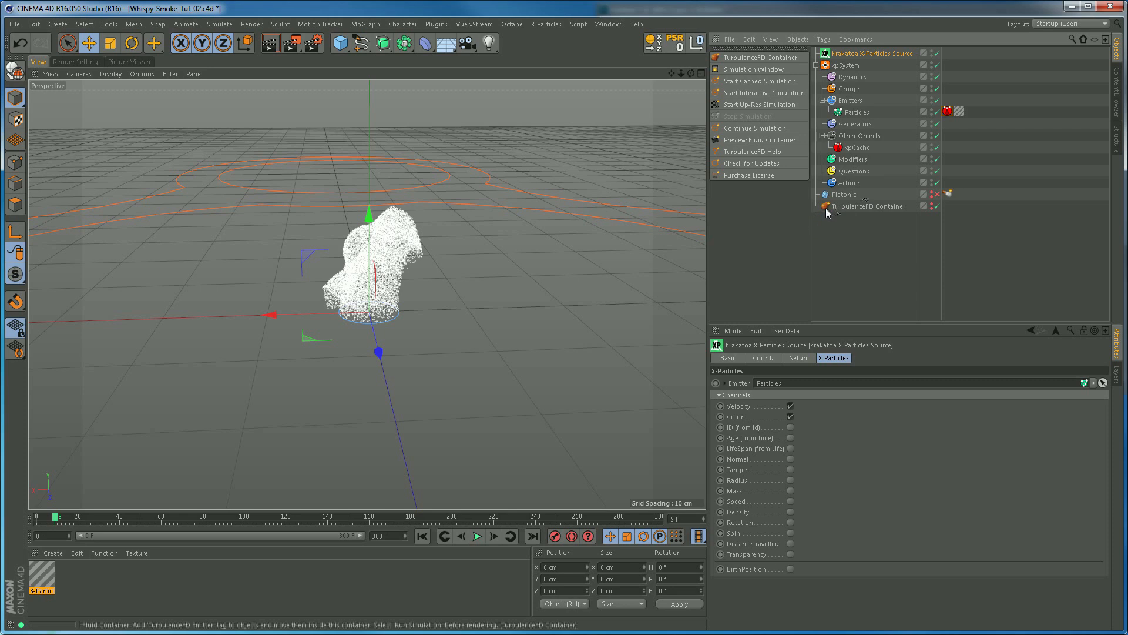
# Create a new project and set its project frame rate to 25 FPS
pyautogui.click(16, 25)
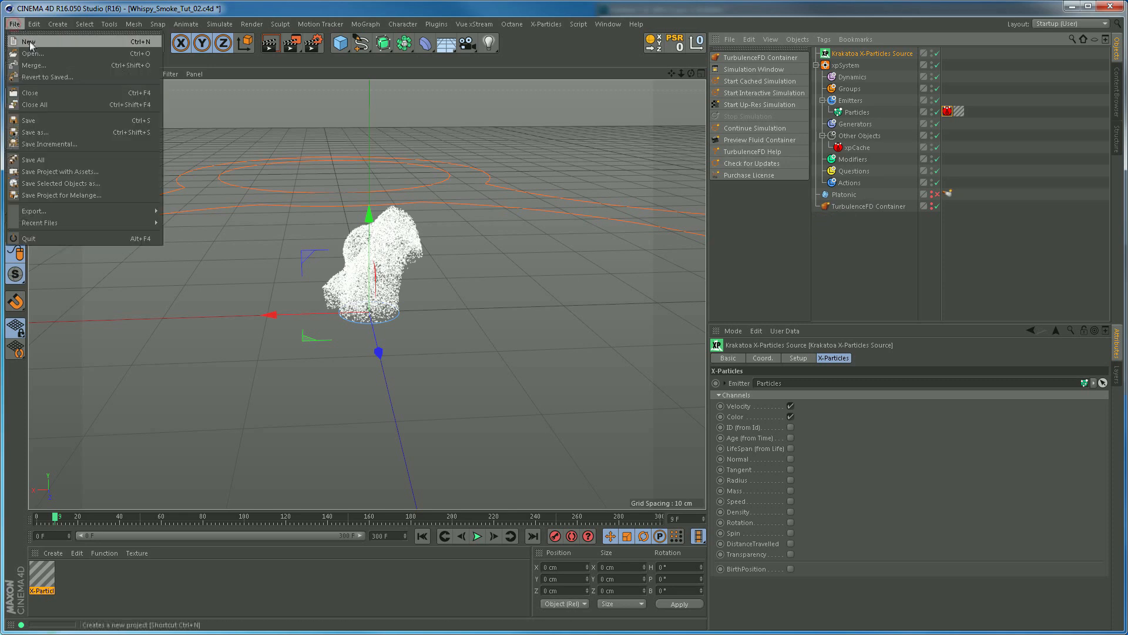
pyautogui.click(30, 43)
pyautogui.moveTo(811, 418); pyautogui.dragTo(765, 414)
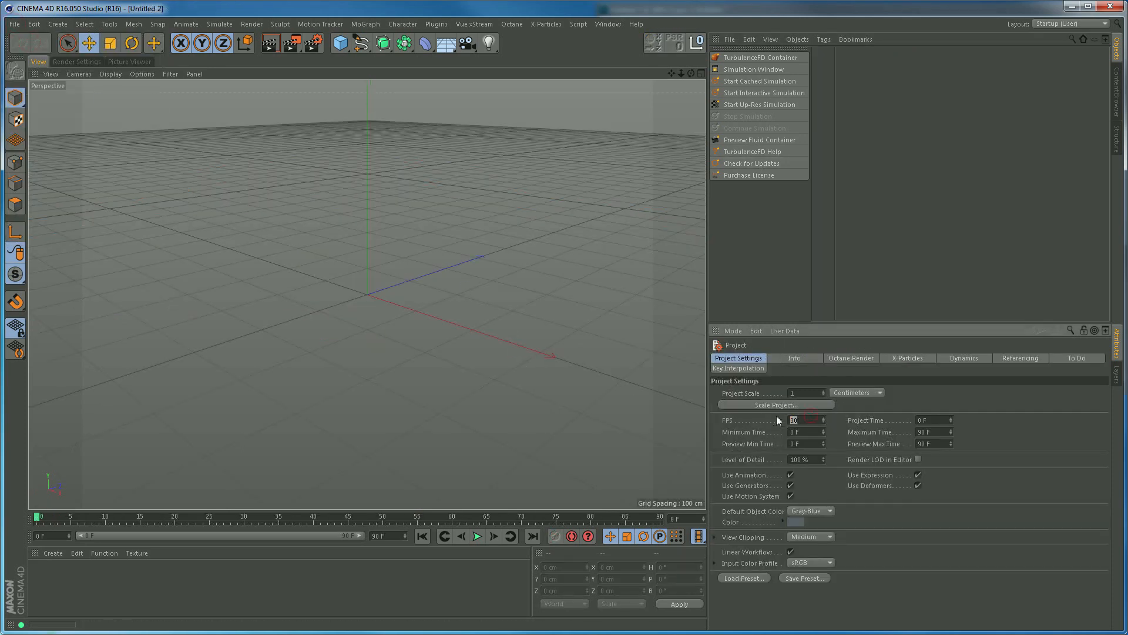
pyautogui.write('25')
pyautogui.press('Return')
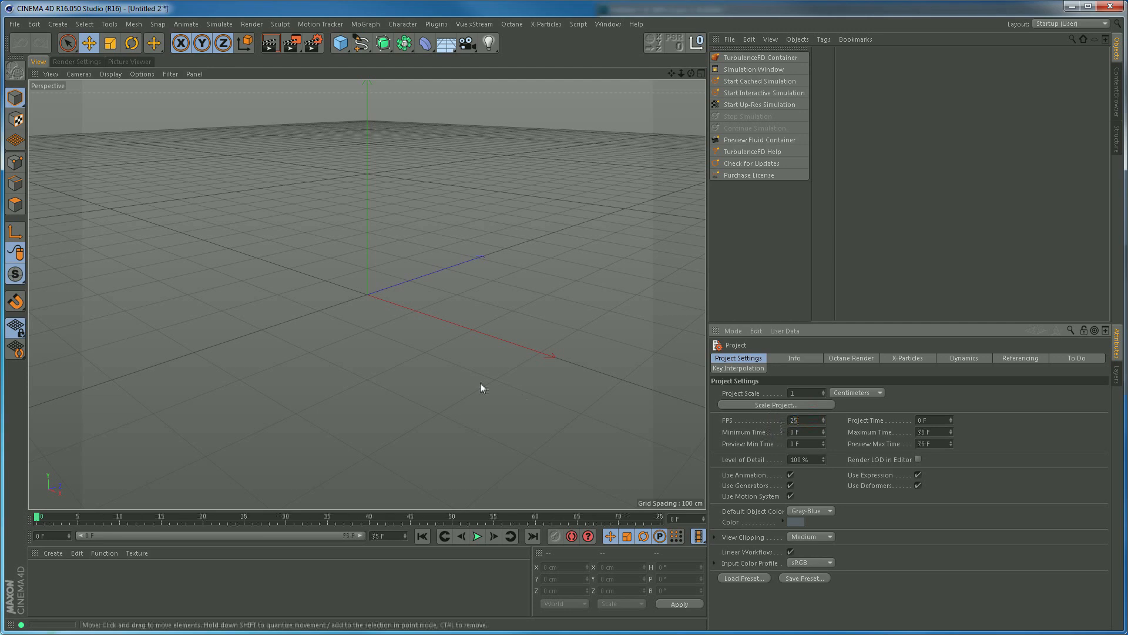
# Set the output frame rate in the render settings to 25 and return to the perspective view
pyautogui.click(77, 63)
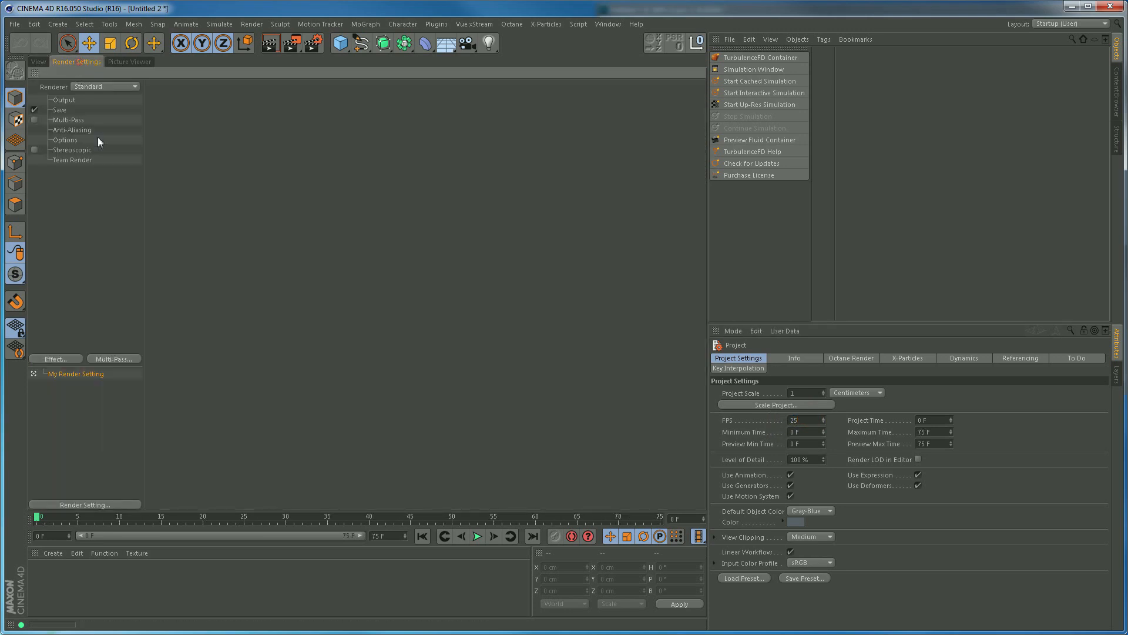
pyautogui.click(65, 101)
pyautogui.moveTo(232, 205); pyautogui.dragTo(198, 205)
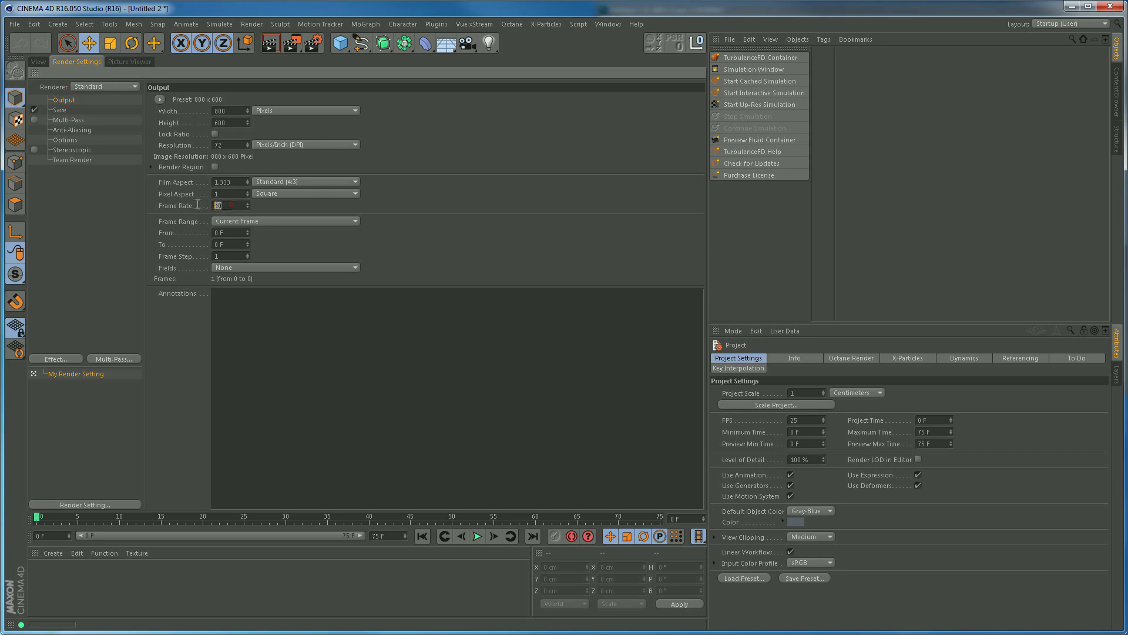
pyautogui.write('25')
pyautogui.press('Return')
pyautogui.click(39, 62)
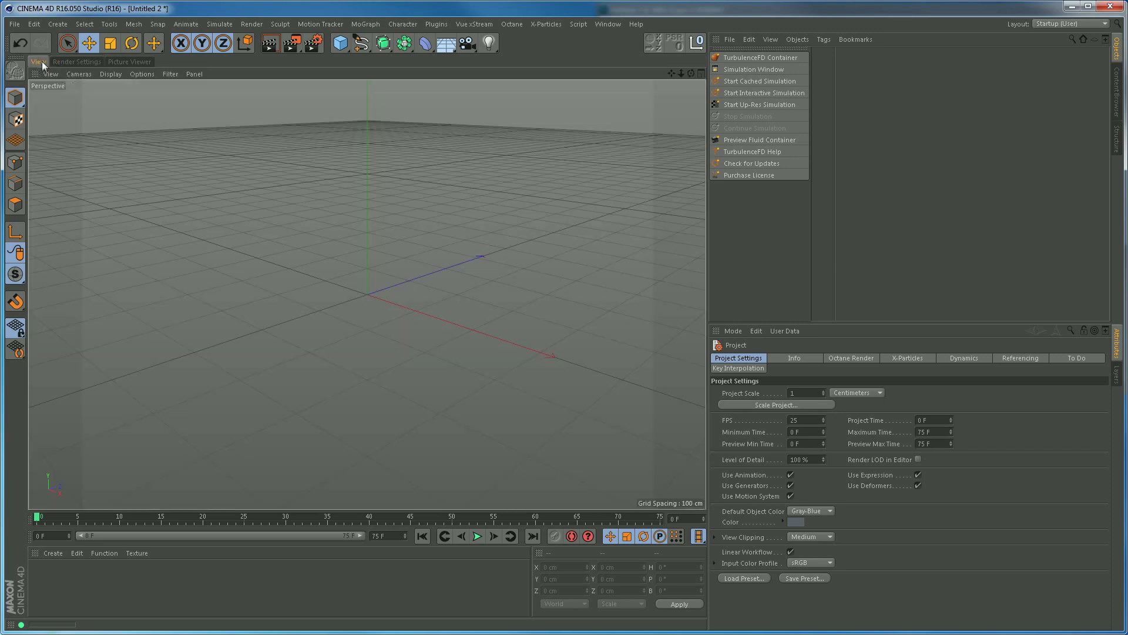
# Set the project length to 300 frames and extend the preview range to the full timeline
pyautogui.click(391, 535)
pyautogui.write('300')
pyautogui.press('Return')
pyautogui.moveTo(157, 538); pyautogui.dragTo(368, 555)
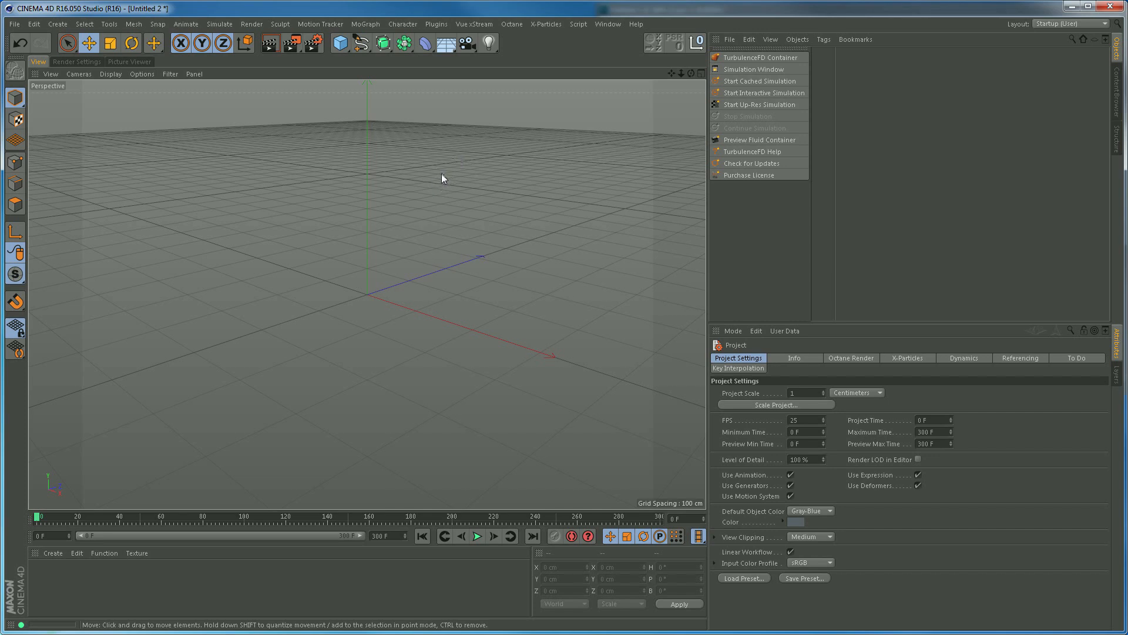
# Add a Krakatoa PRT Loader and load Krak_Part_part01of30_0000.prt from the Tutorials\Krakatoa_Partitions folder as its particle file
pyautogui.click(436, 24)
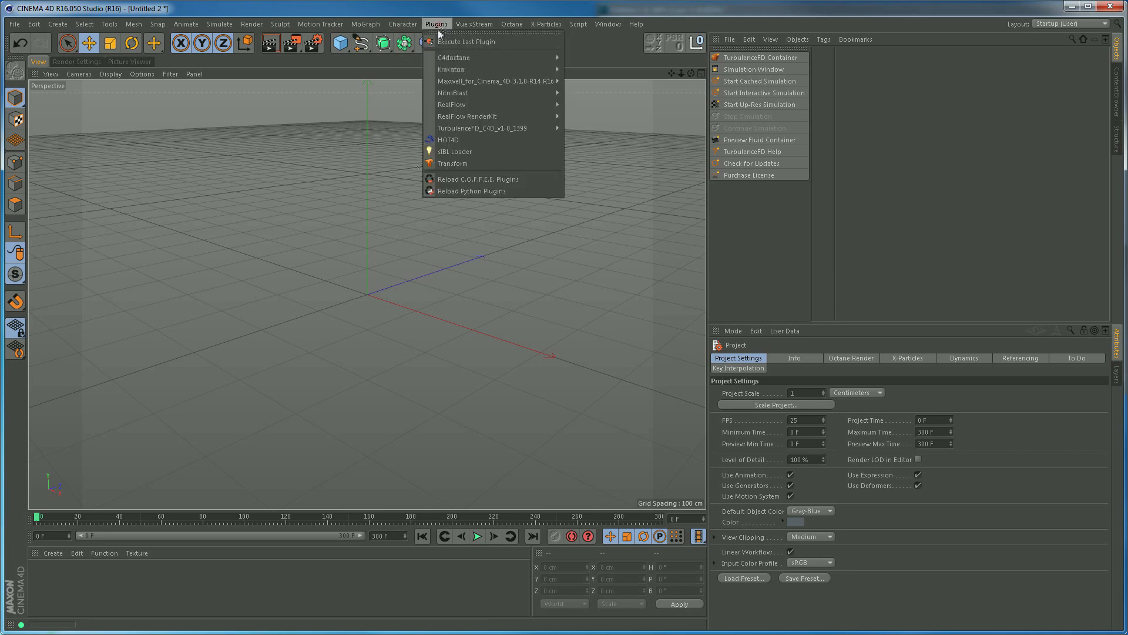
pyautogui.moveTo(450, 68)
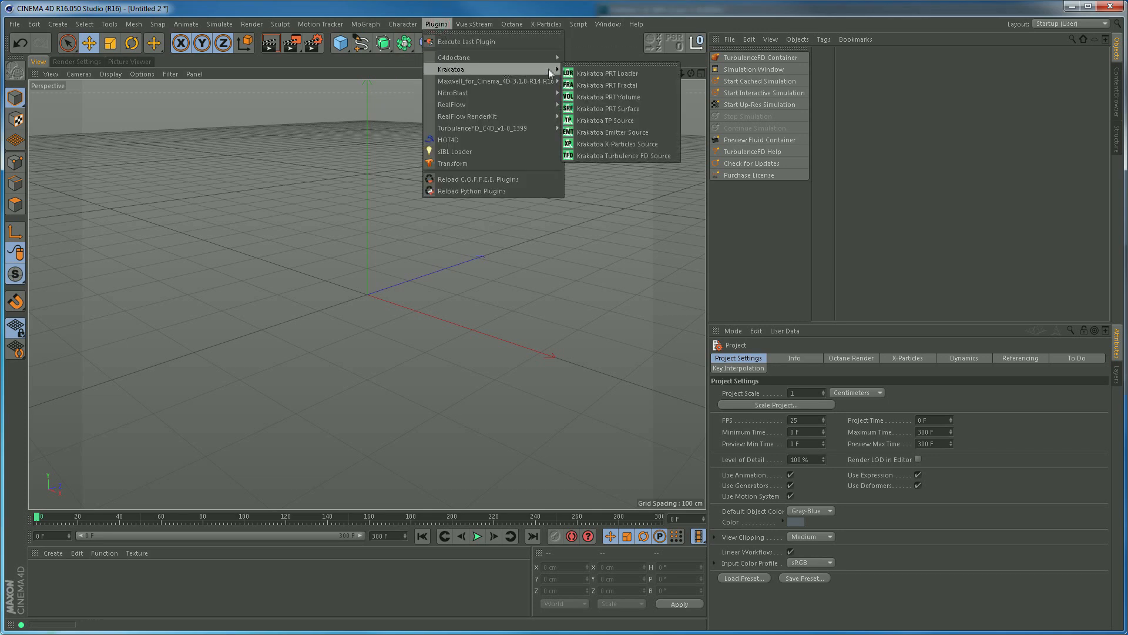
pyautogui.click(619, 73)
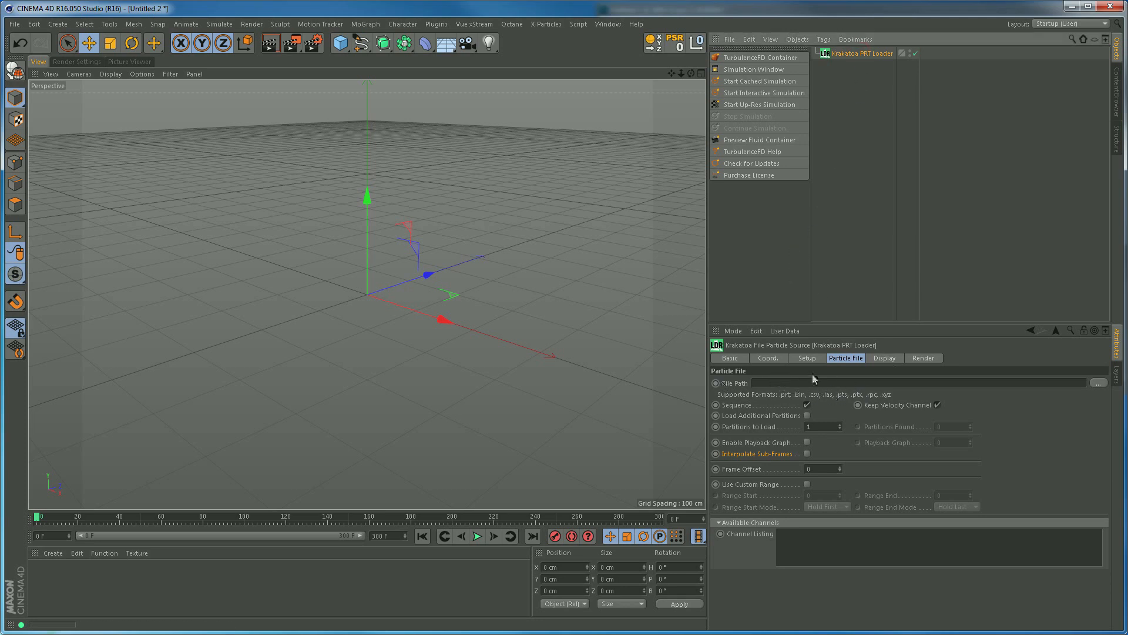
pyautogui.click(1098, 383)
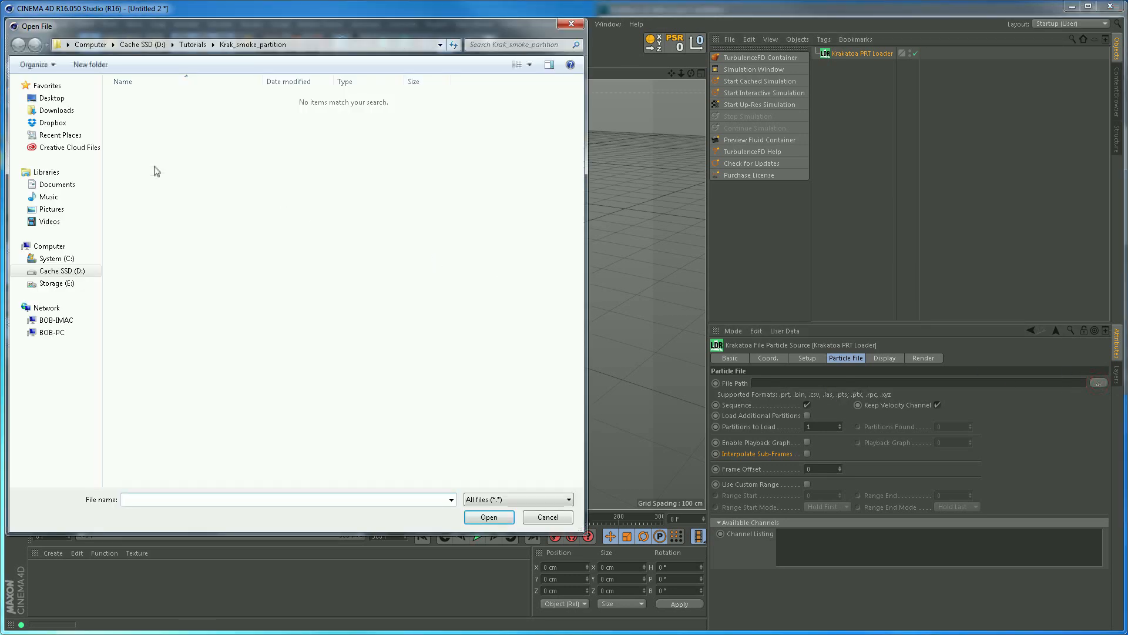
pyautogui.click(64, 271)
pyautogui.doubleClick(201, 177)
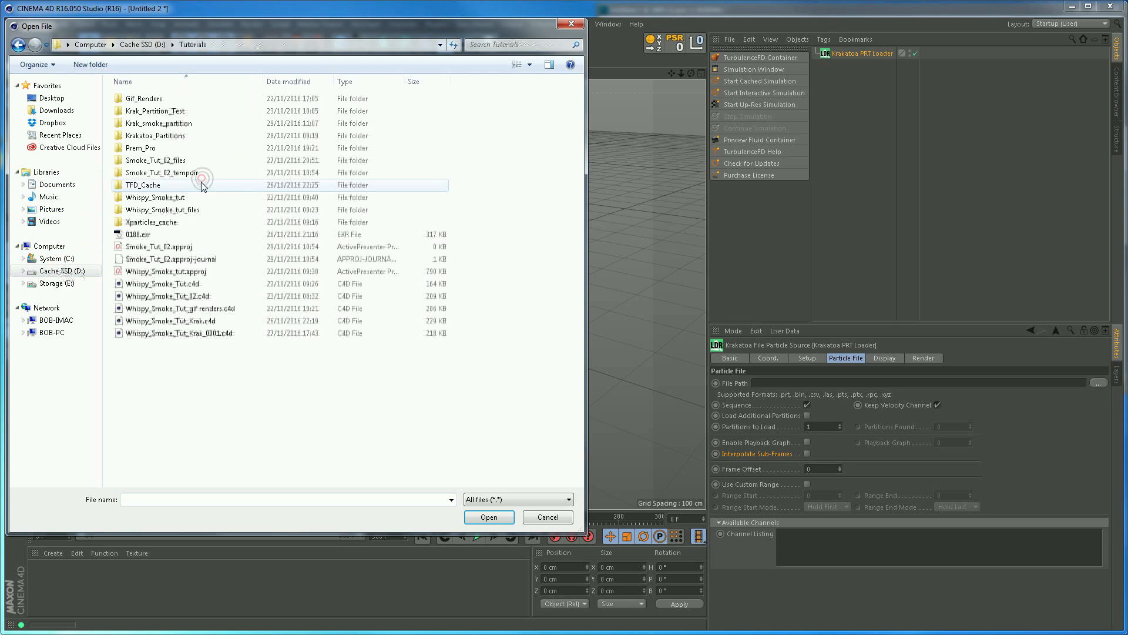
pyautogui.doubleClick(164, 136)
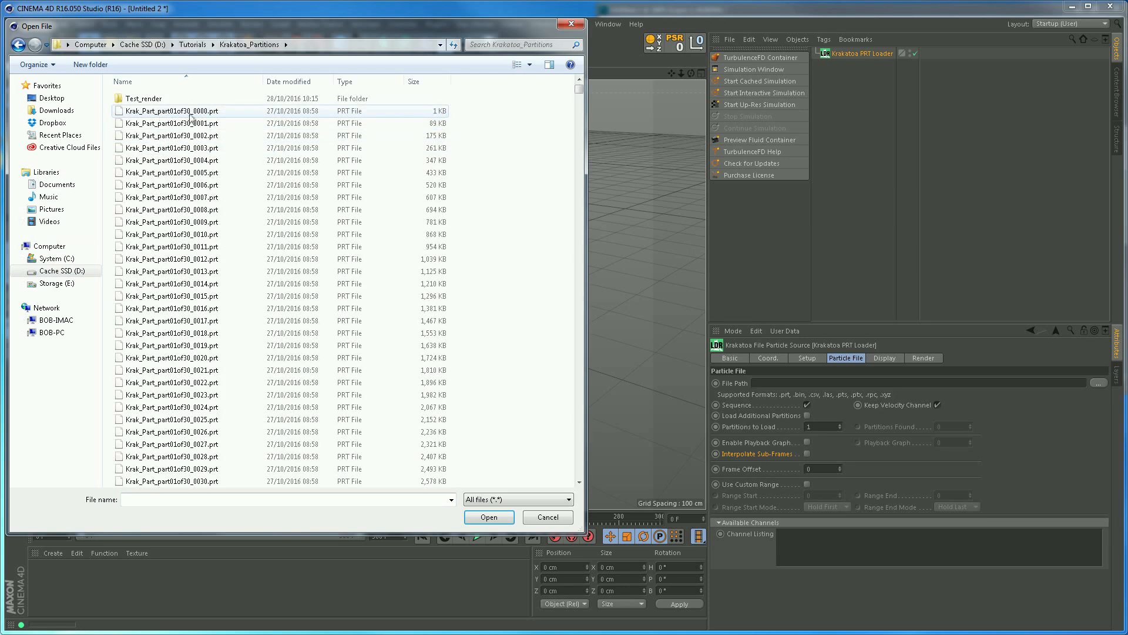
pyautogui.click(189, 113)
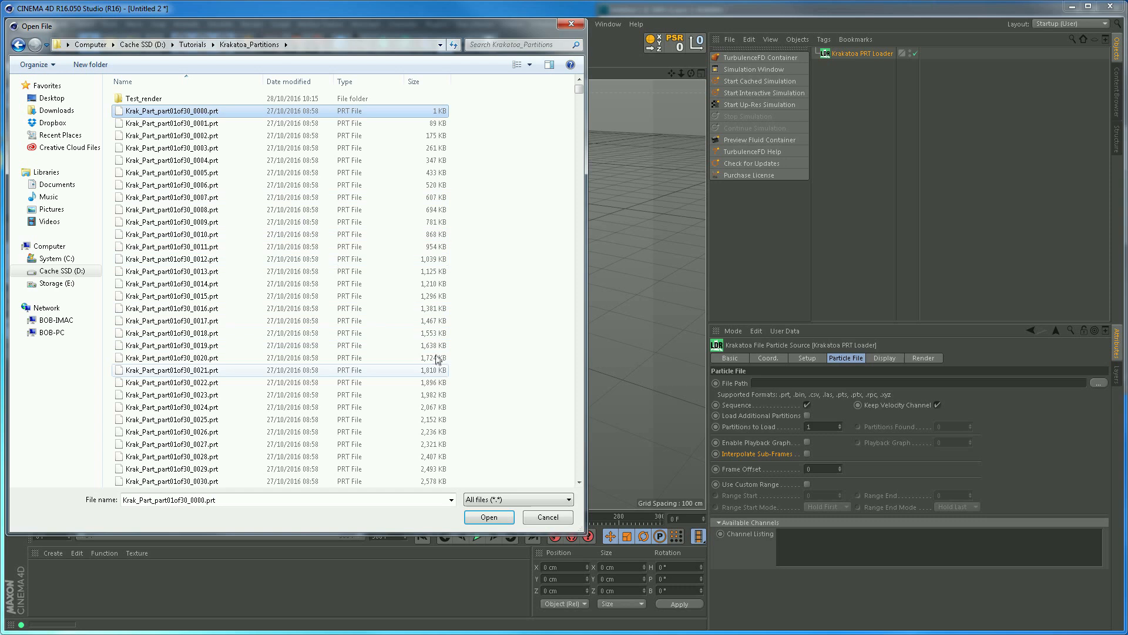
pyautogui.click(487, 518)
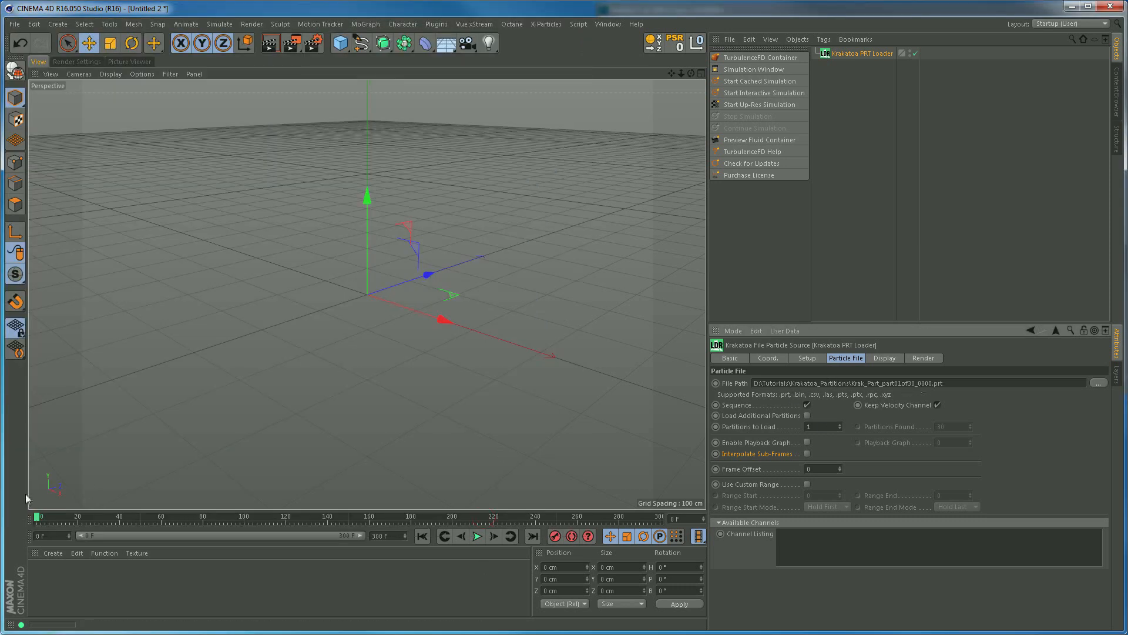
# Scrub the timeline to frame 187 and frame the whole smoke column in the perspective view
pyautogui.moveTo(41, 521); pyautogui.dragTo(297, 542)
pyautogui.keyDown('alt'); pyautogui.moveTo(378, 322); pyautogui.dragTo(368, 360, button='middle'); pyautogui.keyUp('alt')
pyautogui.keyDown('alt'); pyautogui.moveTo(368, 360); pyautogui.dragTo(358, 332); pyautogui.keyUp('alt')
pyautogui.keyDown('alt'); pyautogui.moveTo(362, 323); pyautogui.dragTo(451, 363, button='right'); pyautogui.keyUp('alt')
pyautogui.moveTo(299, 517); pyautogui.dragTo(424, 532)
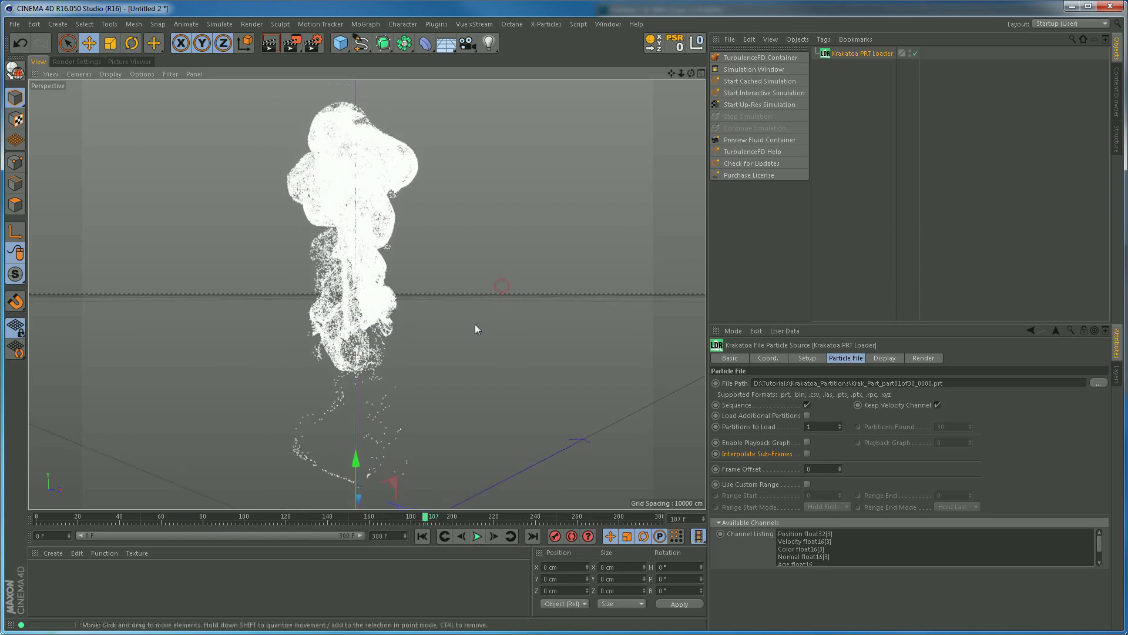
pyautogui.scroll(-3, 476, 327)
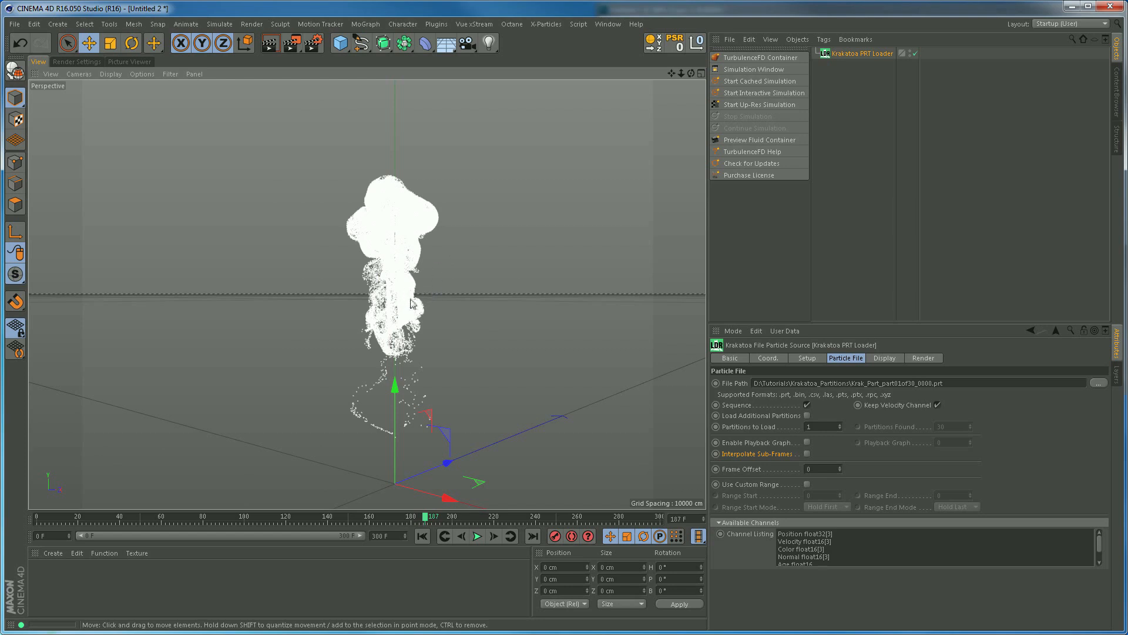
pyautogui.keyDown('alt'); pyautogui.moveTo(415, 330); pyautogui.dragTo(379, 349, button='middle'); pyautogui.keyUp('alt')
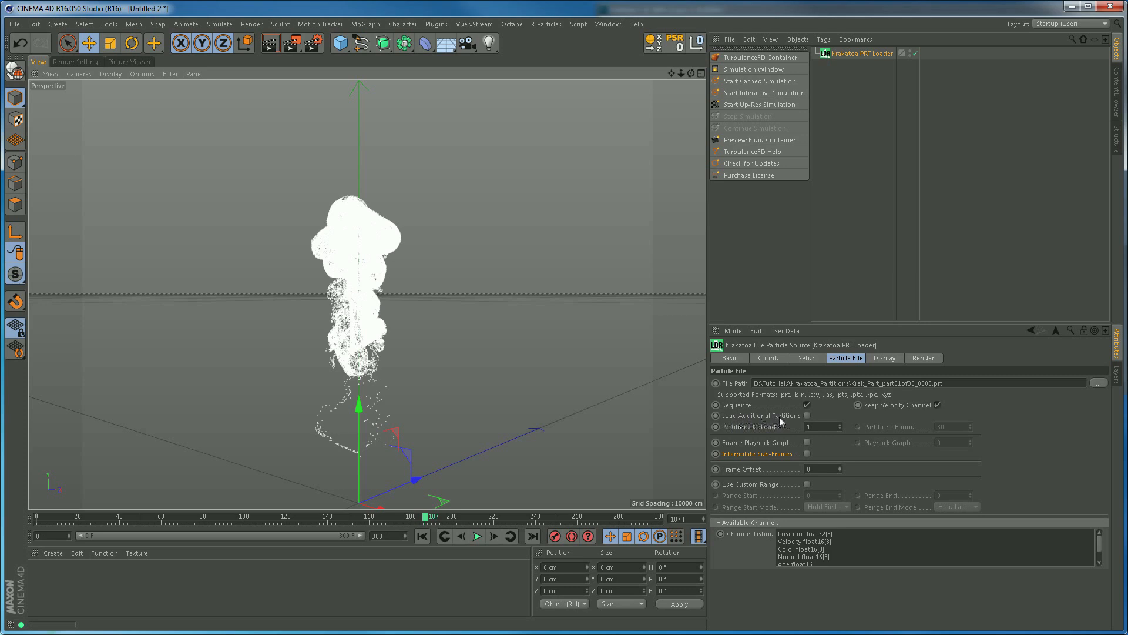
# Enable Load Additional Partitions on the PRT Loader and bring the smoke particles into close view
pyautogui.click(807, 415)
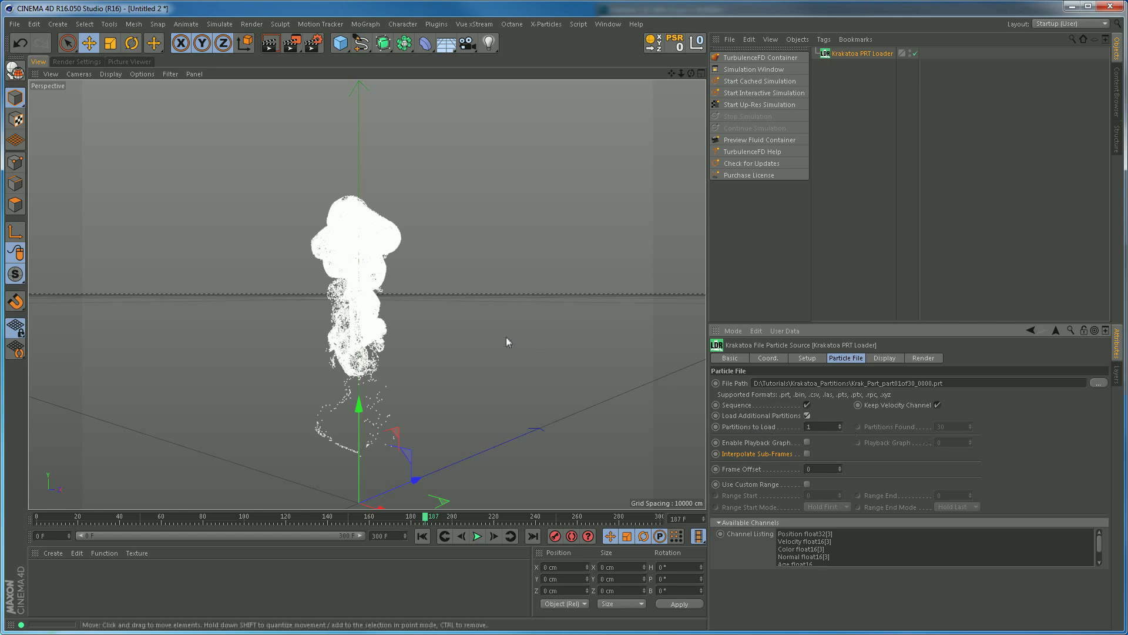
pyautogui.scroll(10, 370, 311)
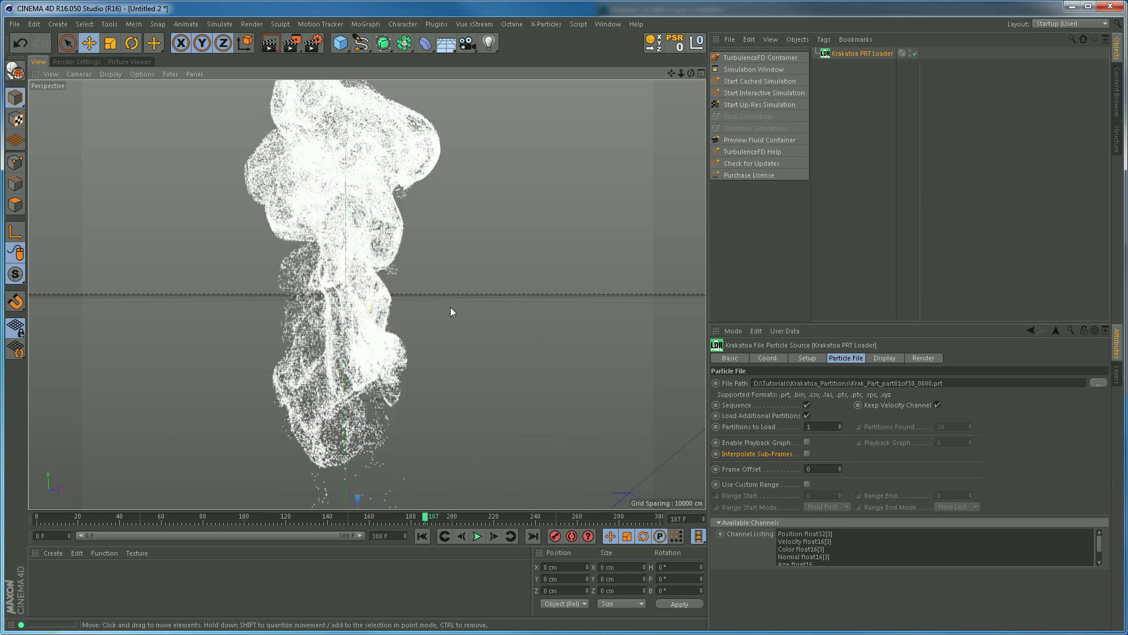
pyautogui.moveTo(410, 305)
pyautogui.keyDown('alt'); pyautogui.mouseDown()
pyautogui.moveTo(387, 307)
pyautogui.moveTo(460, 328)
pyautogui.moveTo(559, 329)
pyautogui.moveTo(486, 334)
pyautogui.mouseUp(); pyautogui.keyUp('alt')
# Raise Partitions to Load one by one to 7 to compare the particle density
pyautogui.click(840, 424)
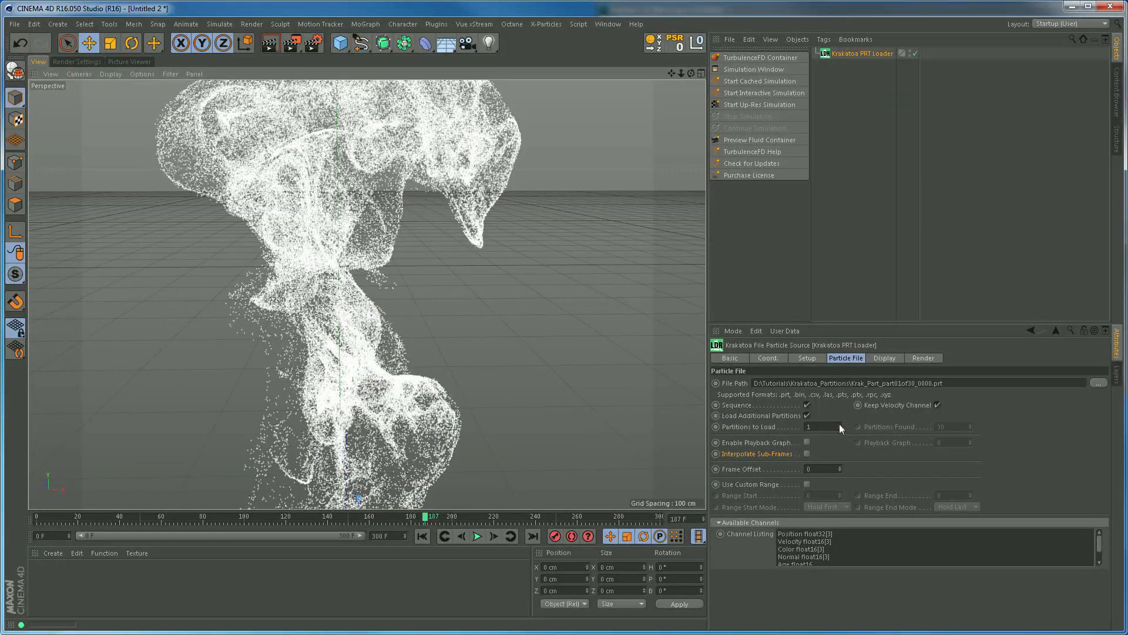
pyautogui.click(839, 425)
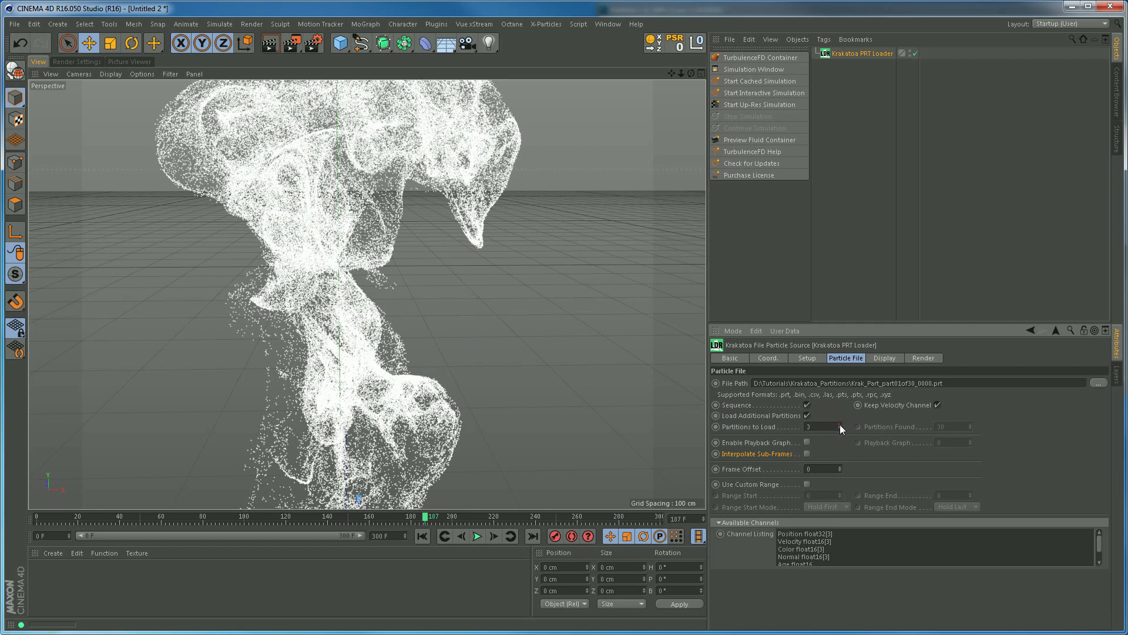
pyautogui.click(840, 424)
pyautogui.click(840, 424)
pyautogui.click(840, 424)
pyautogui.click(840, 424)
pyautogui.click(839, 425)
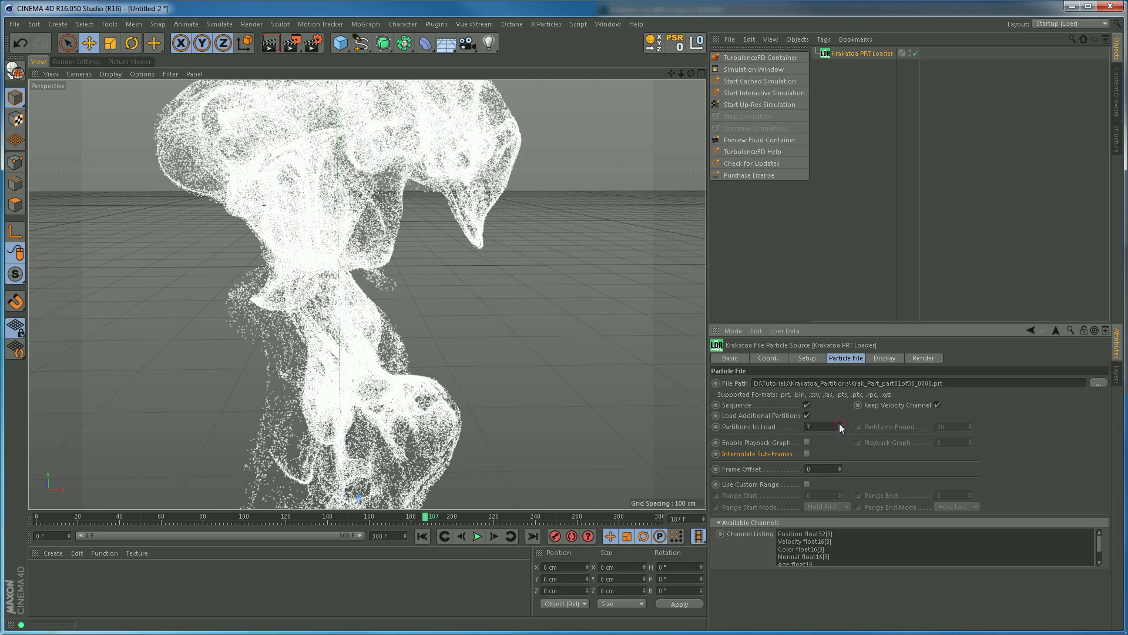
# Set Partitions to Load to 30 on the PRT Loader and view the entire smoke plume
pyautogui.doubleClick(808, 427)
pyautogui.write('30')
pyautogui.press('Return')
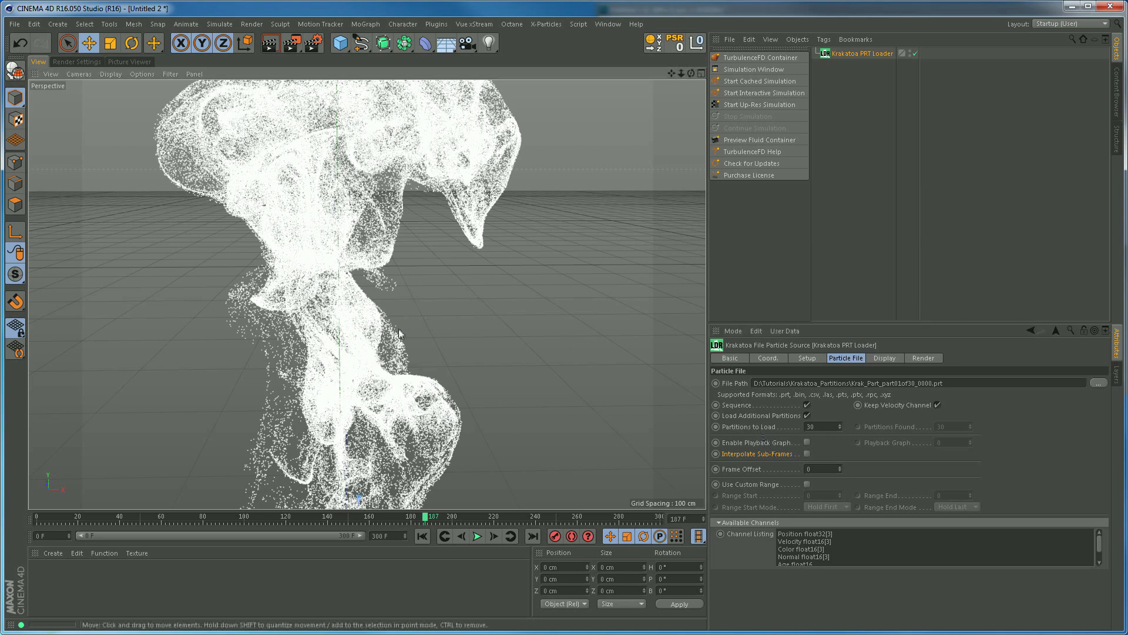
pyautogui.keyDown('alt'); pyautogui.moveTo(390, 357); pyautogui.dragTo(398, 332); pyautogui.keyUp('alt')
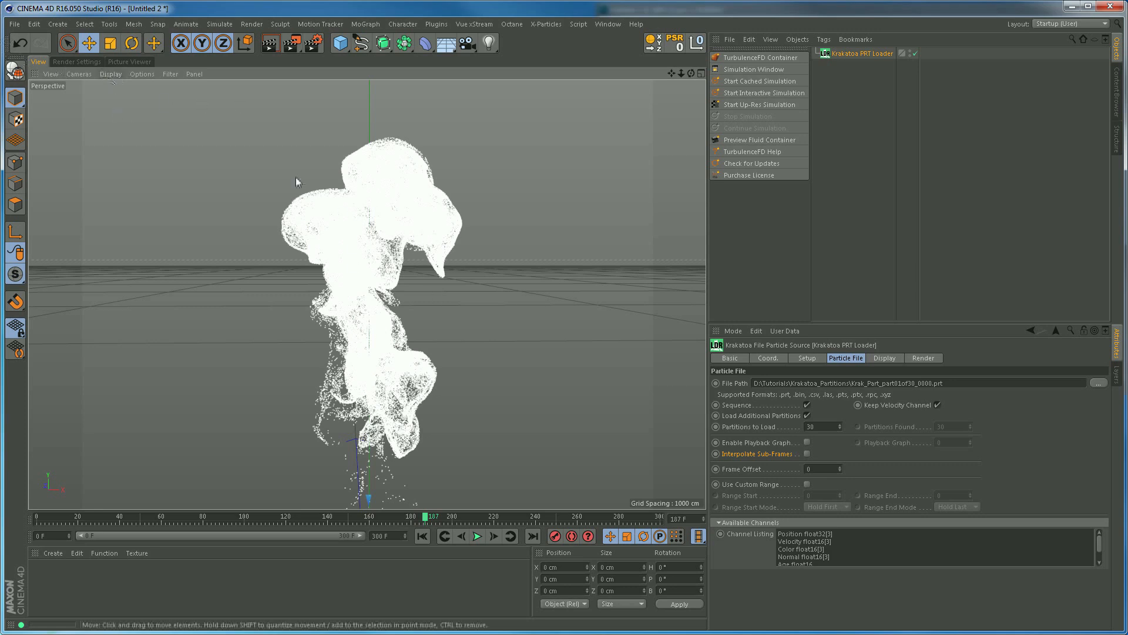
# Switch the renderer to Krakatoa and open the Krakatoa output settings
pyautogui.click(70, 61)
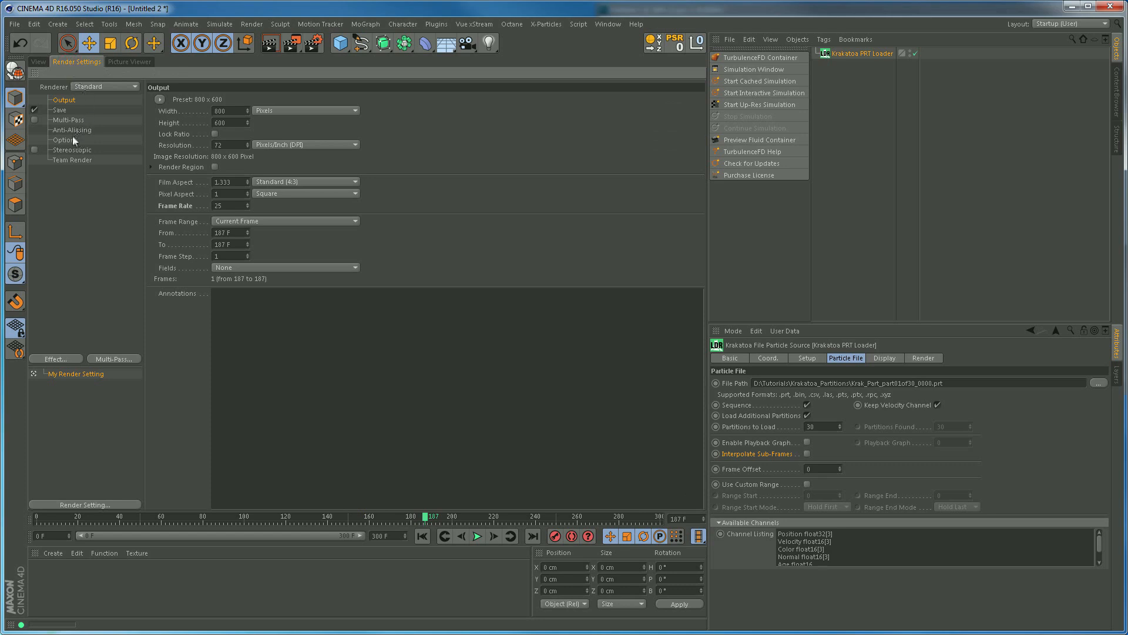
pyautogui.click(91, 88)
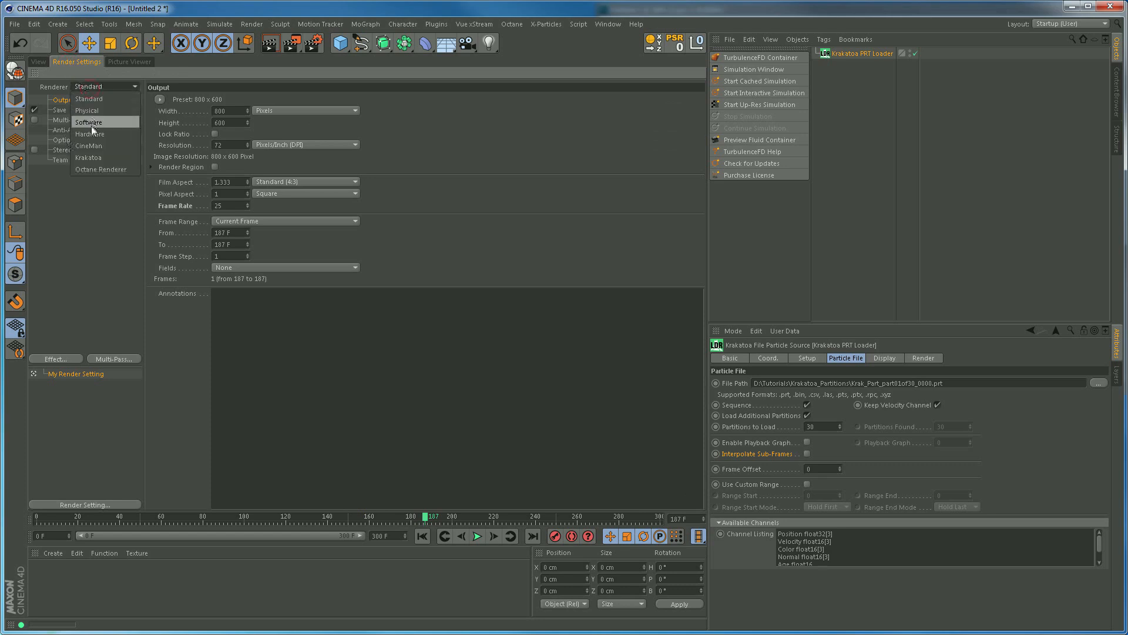
pyautogui.click(91, 155)
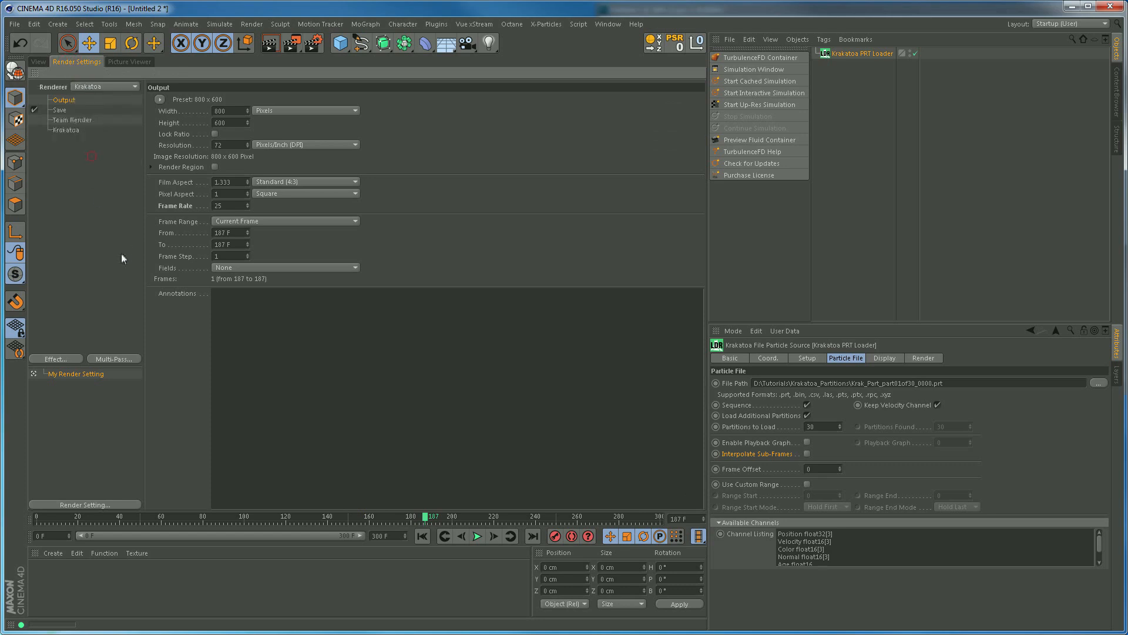
pyautogui.click(65, 130)
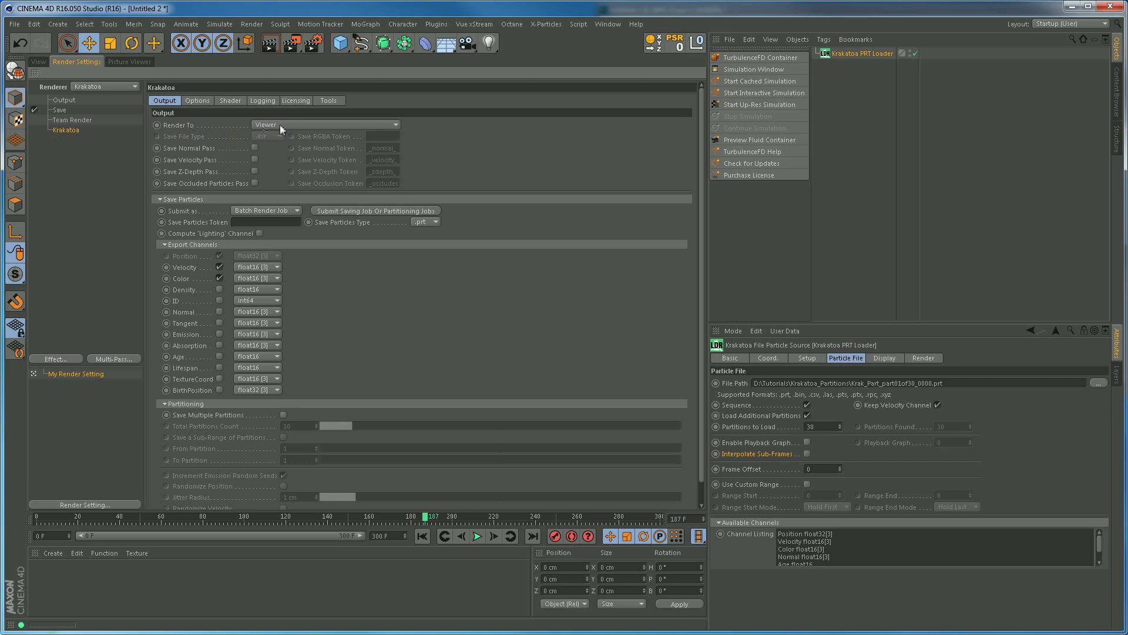
# Render a Krakatoa preview of the smoke in the perspective view and reframe the full column
pyautogui.click(38, 62)
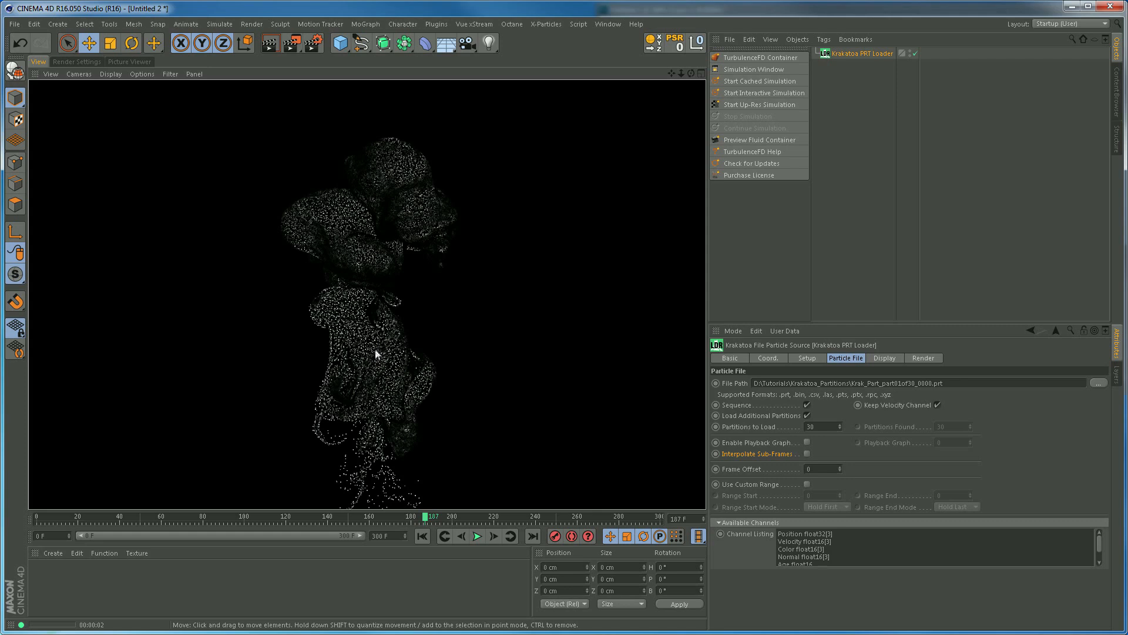
pyautogui.moveTo(399, 341)
pyautogui.keyDown('alt'); pyautogui.mouseDown(button='right')
pyautogui.moveTo(386, 342)
pyautogui.moveTo(382, 382)
pyautogui.mouseUp(button='right'); pyautogui.keyUp('alt')
pyautogui.keyDown('alt'); pyautogui.moveTo(384, 386); pyautogui.dragTo(370, 336, button='middle'); pyautogui.keyUp('alt')
pyautogui.keyDown('alt'); pyautogui.moveTo(396, 366); pyautogui.dragTo(394, 339); pyautogui.keyUp('alt')
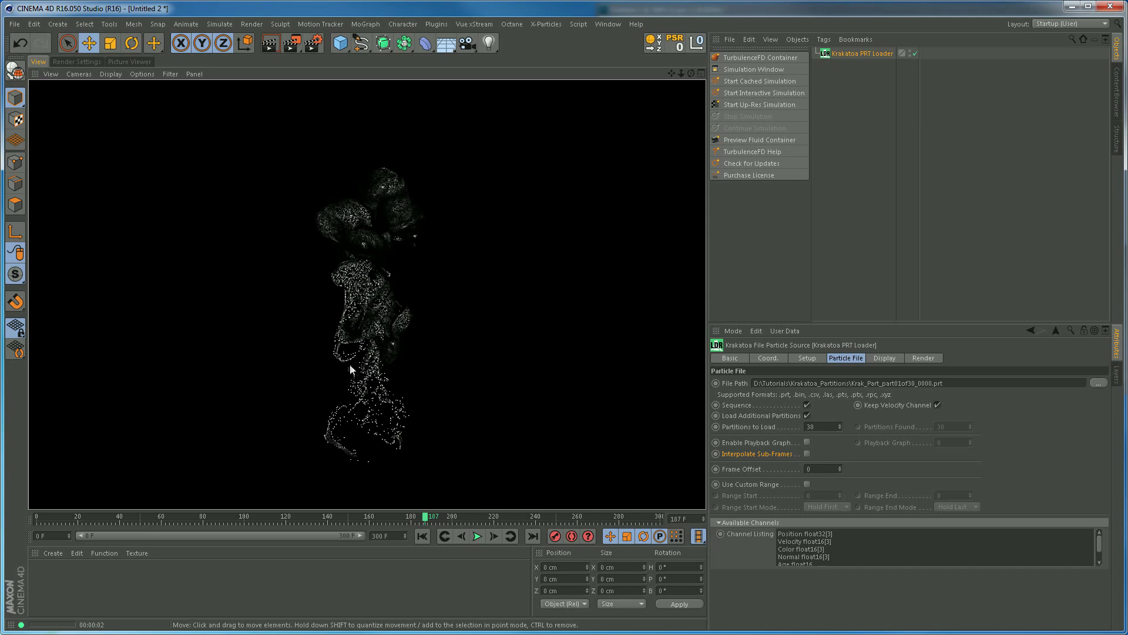
# Open the Krakatoa render options and expand the Lighting And Drawing Pass settings
pyautogui.click(76, 62)
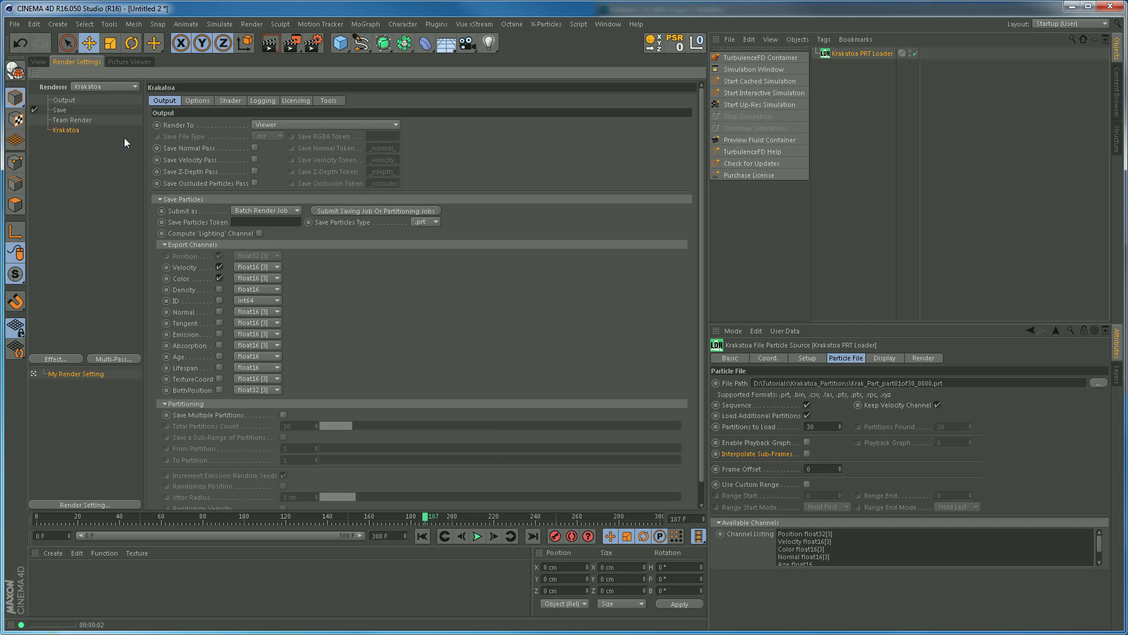
pyautogui.click(196, 101)
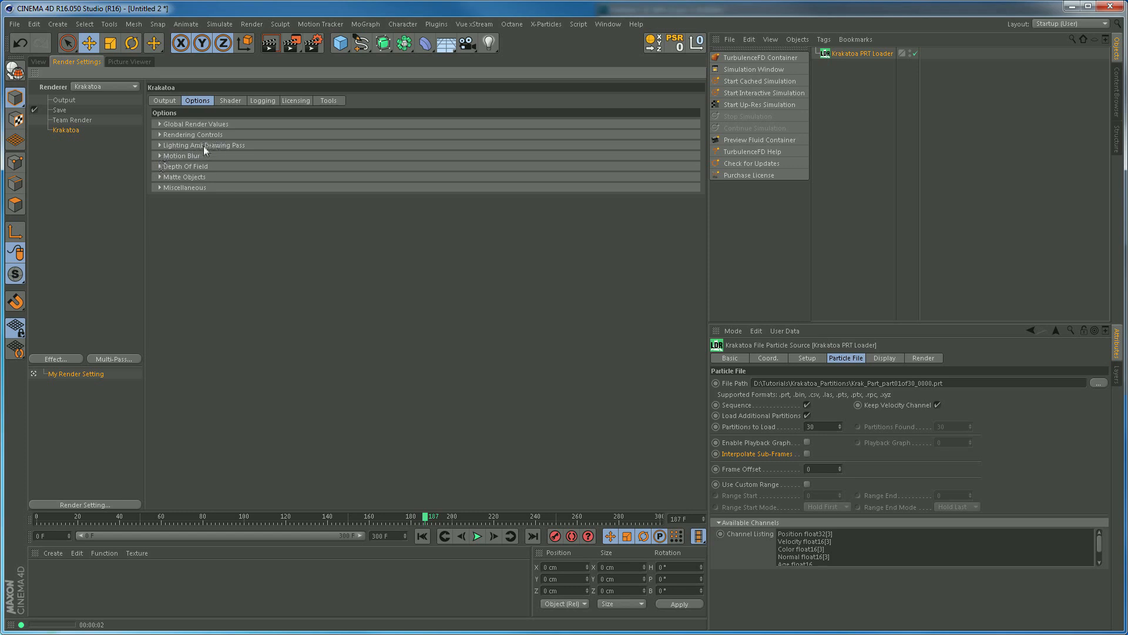
pyautogui.click(158, 145)
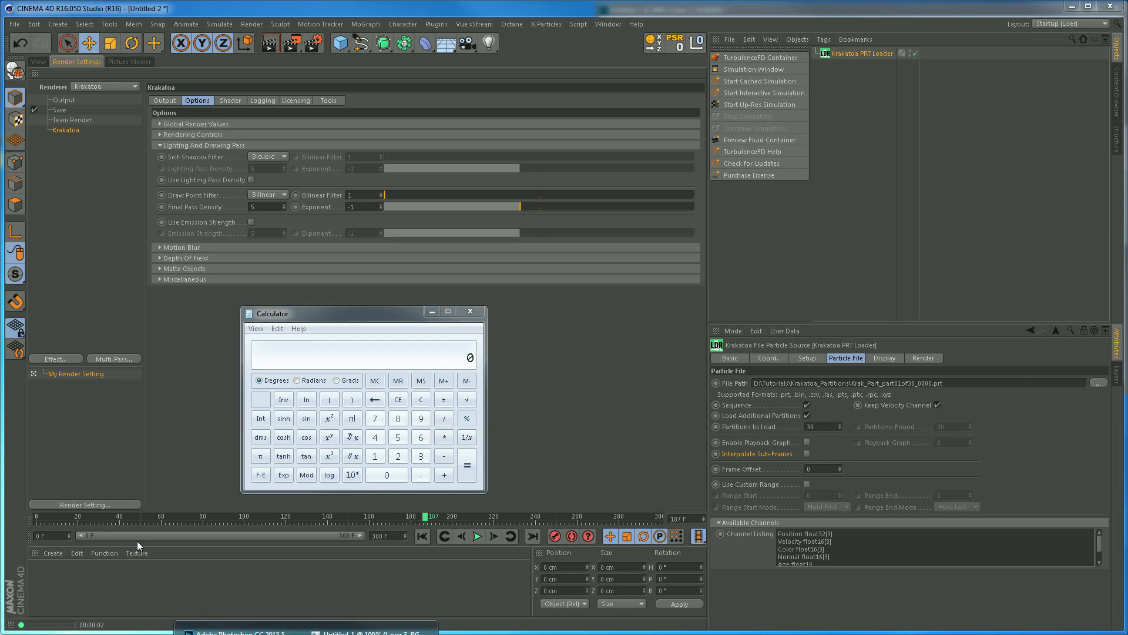
# Switch to the blank Photoshop canvas and handwrite "5 × 10^-1 =" as the first line
pyautogui.click(371, 631)
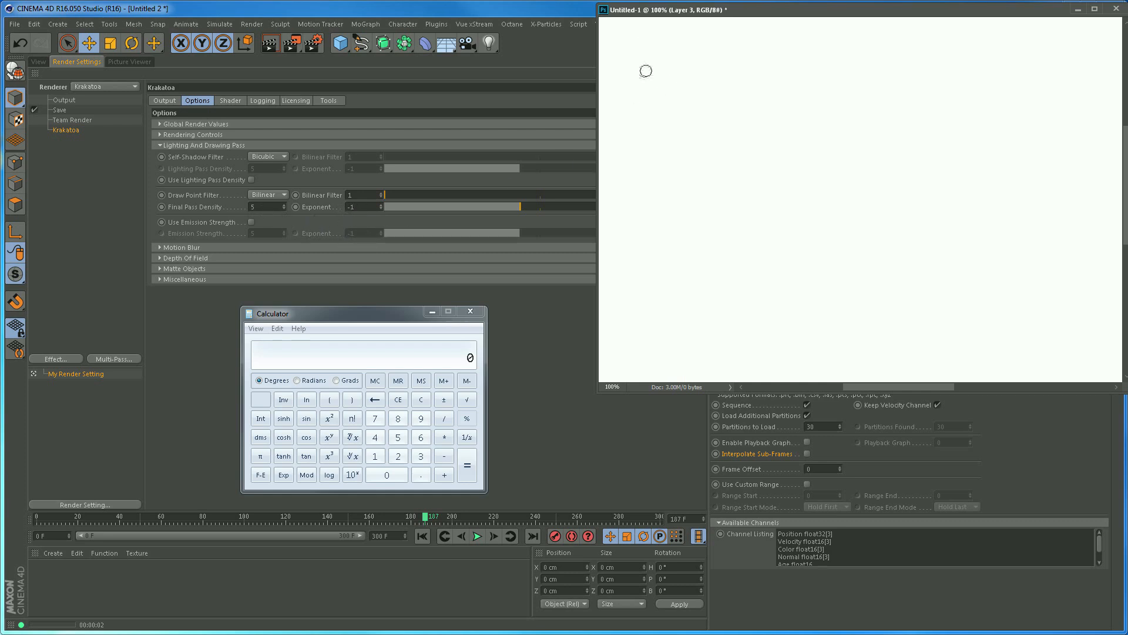
pyautogui.moveTo(632, 52)
pyautogui.mouseDown()
pyautogui.moveTo(640, 98)
pyautogui.moveTo(622, 95)
pyautogui.moveTo(668, 51)
pyautogui.moveTo(712, 102)
pyautogui.moveTo(682, 105)
pyautogui.mouseUp()
pyautogui.moveTo(744, 48); pyautogui.dragTo(746, 95)
pyautogui.moveTo(789, 50)
pyautogui.mouseDown()
pyautogui.moveTo(796, 93)
pyautogui.moveTo(793, 57)
pyautogui.moveTo(833, 36)
pyautogui.moveTo(902, 72)
pyautogui.moveTo(903, 91)
pyautogui.mouseUp()
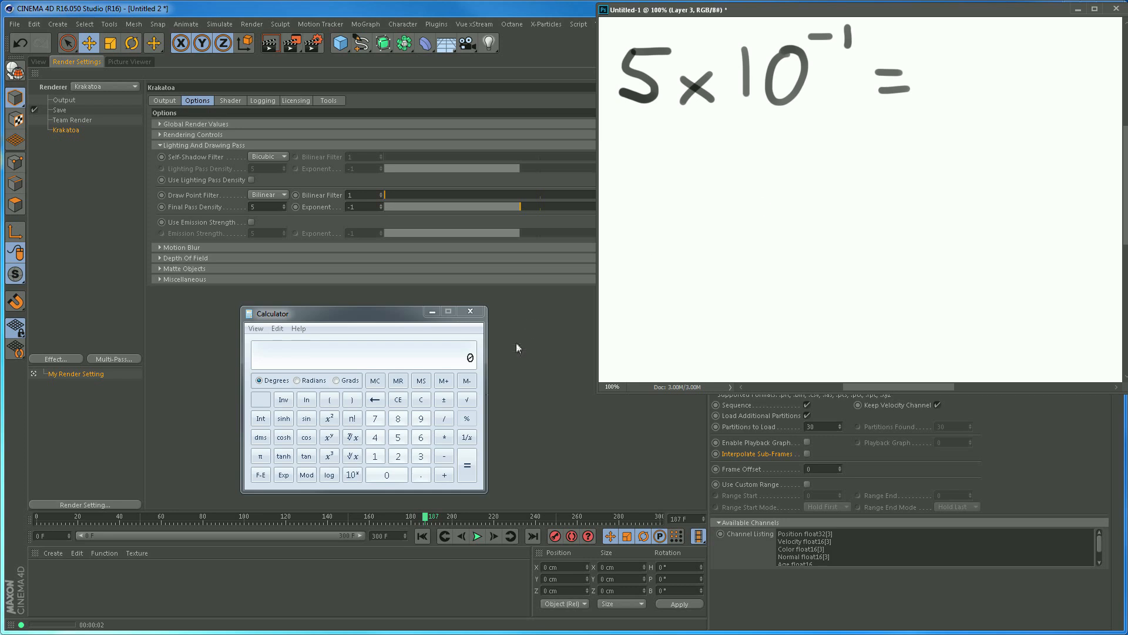
# Calculate 5 × 10^-1 in Calculator
pyautogui.click(398, 439)
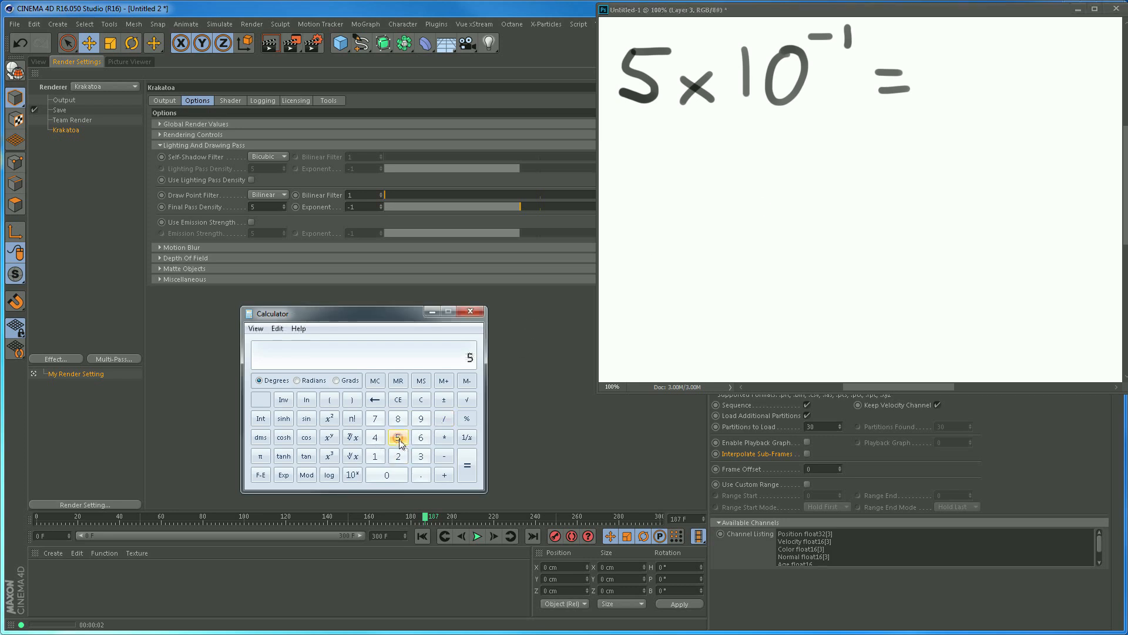
pyautogui.click(444, 438)
pyautogui.click(375, 457)
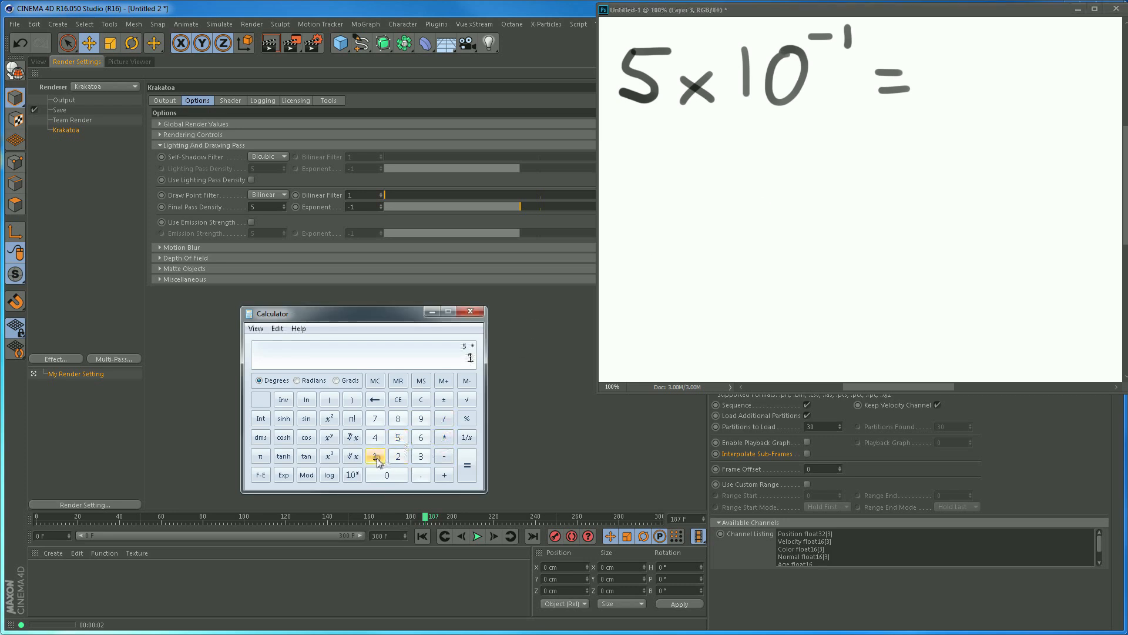
pyautogui.click(382, 474)
pyautogui.click(329, 437)
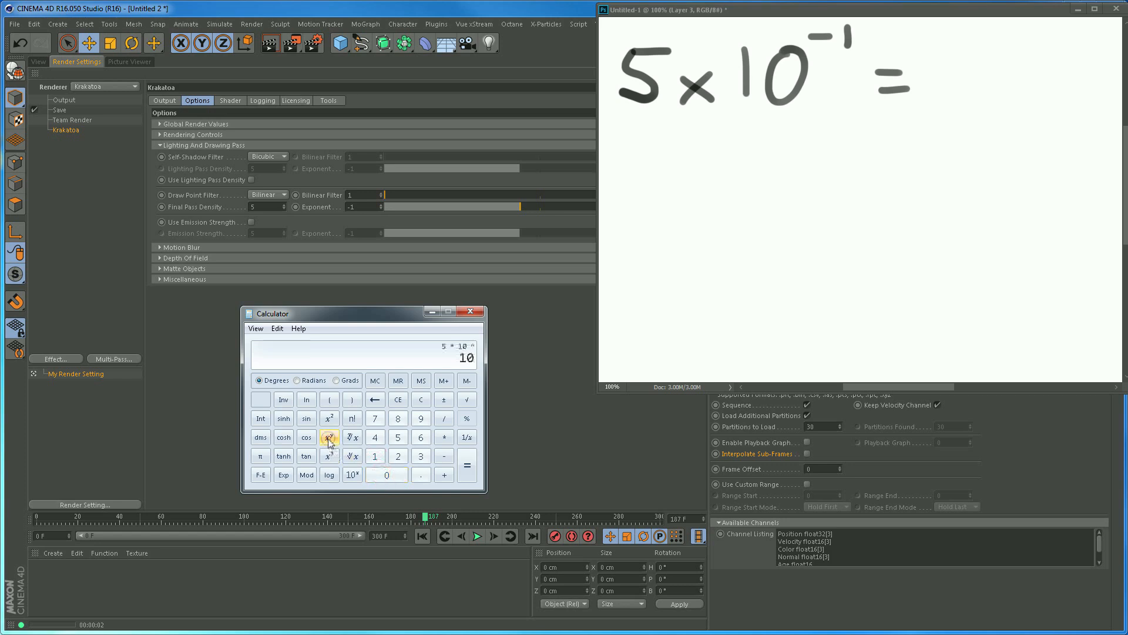
pyautogui.click(375, 456)
pyautogui.click(444, 402)
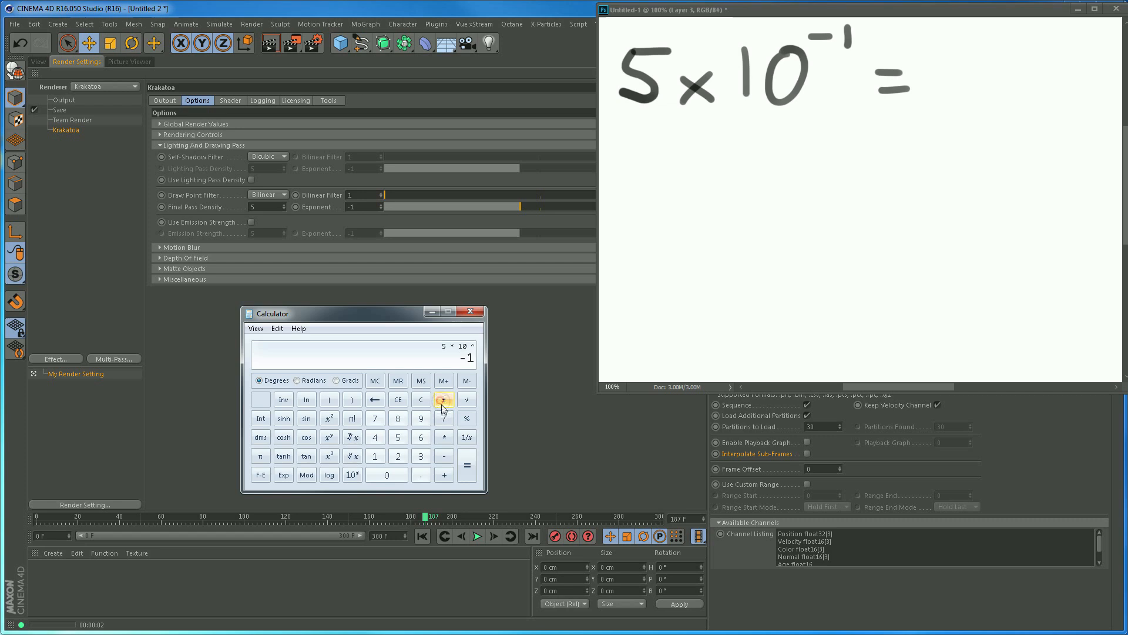
pyautogui.click(467, 464)
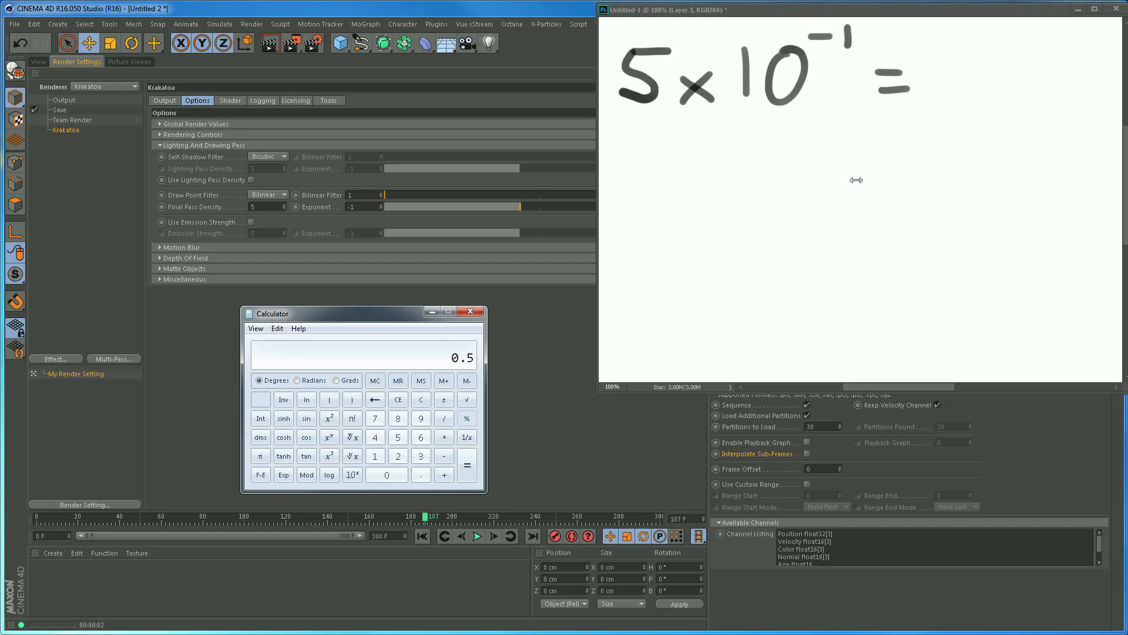
# Handwrite 0.5 as the answer to the first equation on the Photoshop canvas
pyautogui.moveTo(952, 56); pyautogui.dragTo(973, 56)
pyautogui.click(1007, 78)
pyautogui.moveTo(1051, 56)
pyautogui.mouseDown()
pyautogui.moveTo(1025, 76)
pyautogui.moveTo(1022, 106)
pyautogui.moveTo(1079, 54)
pyautogui.mouseUp()
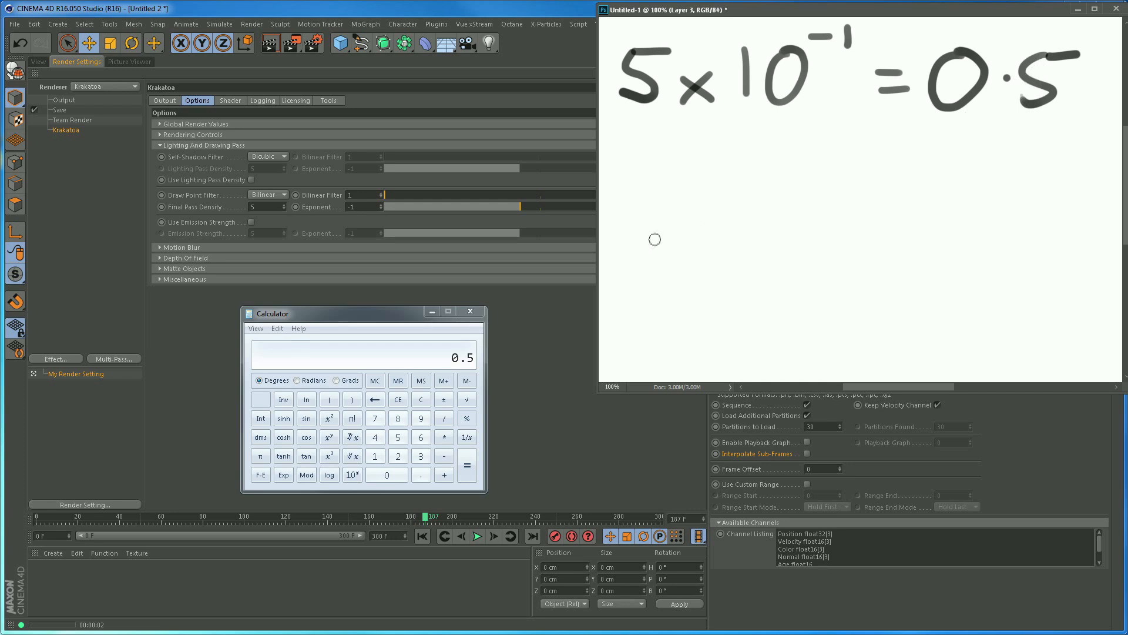
# Set the Final Pass Density exponent to -3 in Krakatoa's options and render a preview of the smoke in the perspective view
pyautogui.click(361, 206)
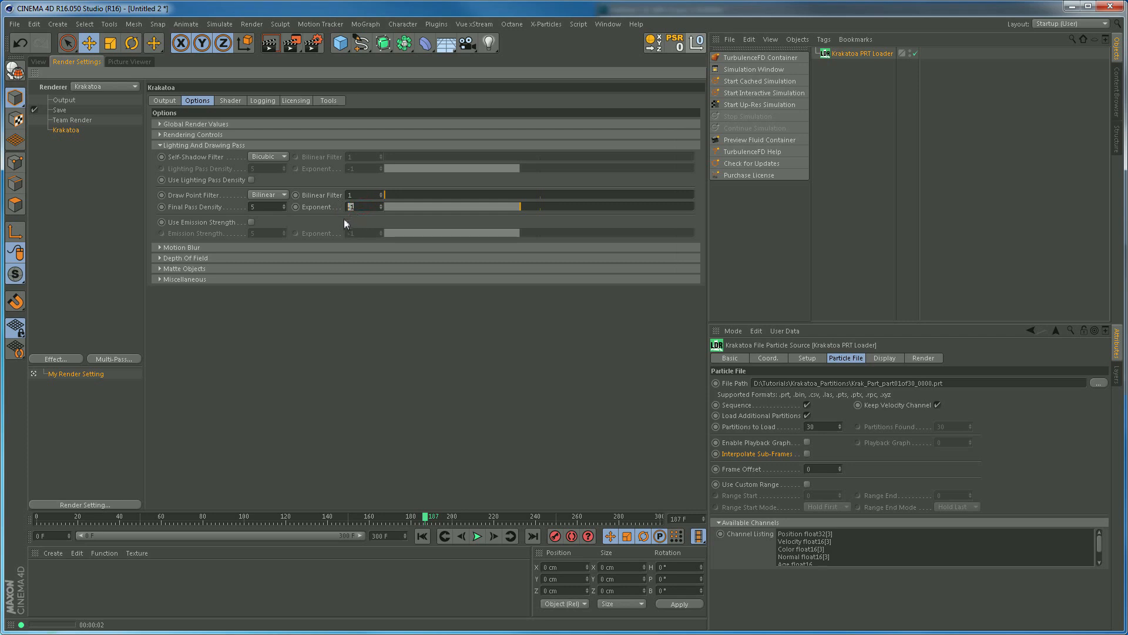
pyautogui.write('-3')
pyautogui.press('Return')
pyautogui.click(168, 101)
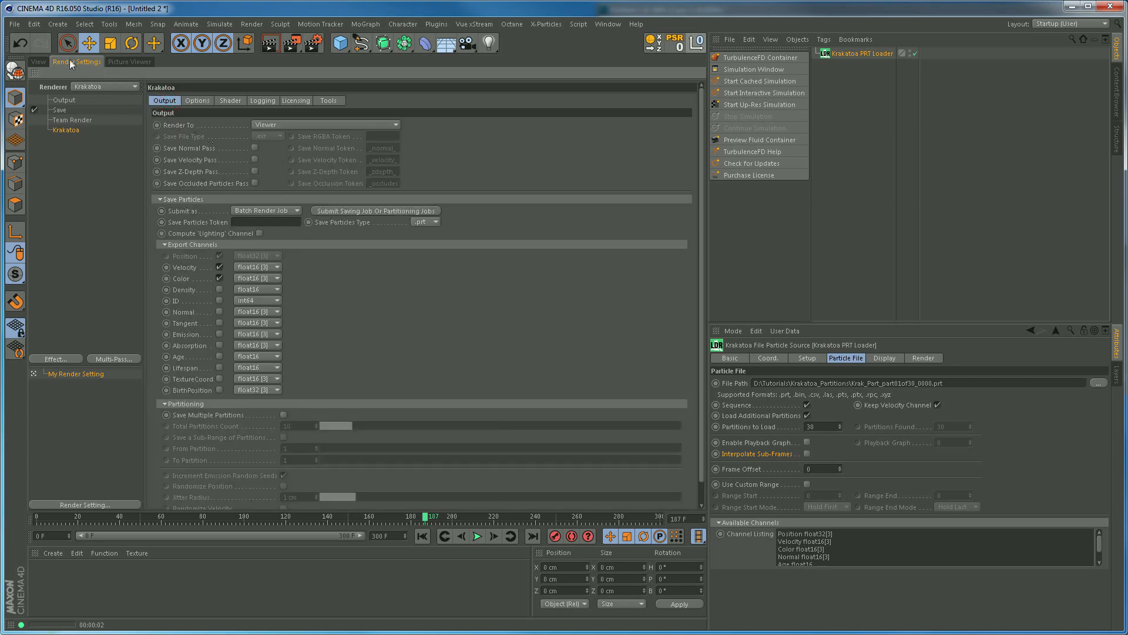
pyautogui.click(41, 61)
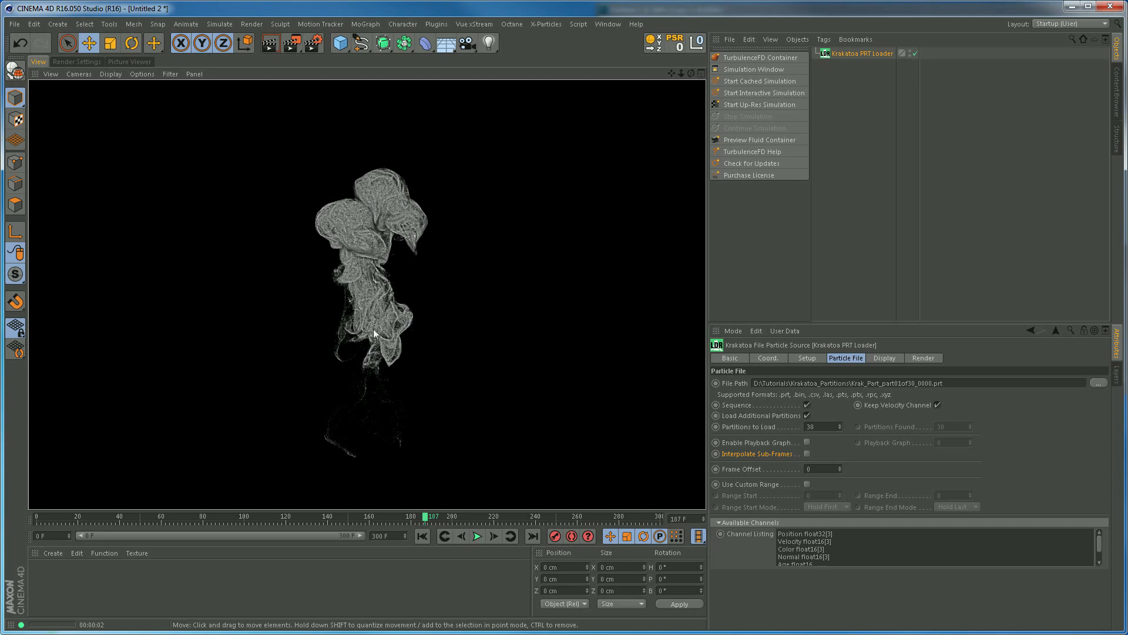
# Return to Krakatoa's pass density options and calculate 5 × 10^-3 in Calculator
pyautogui.click(73, 62)
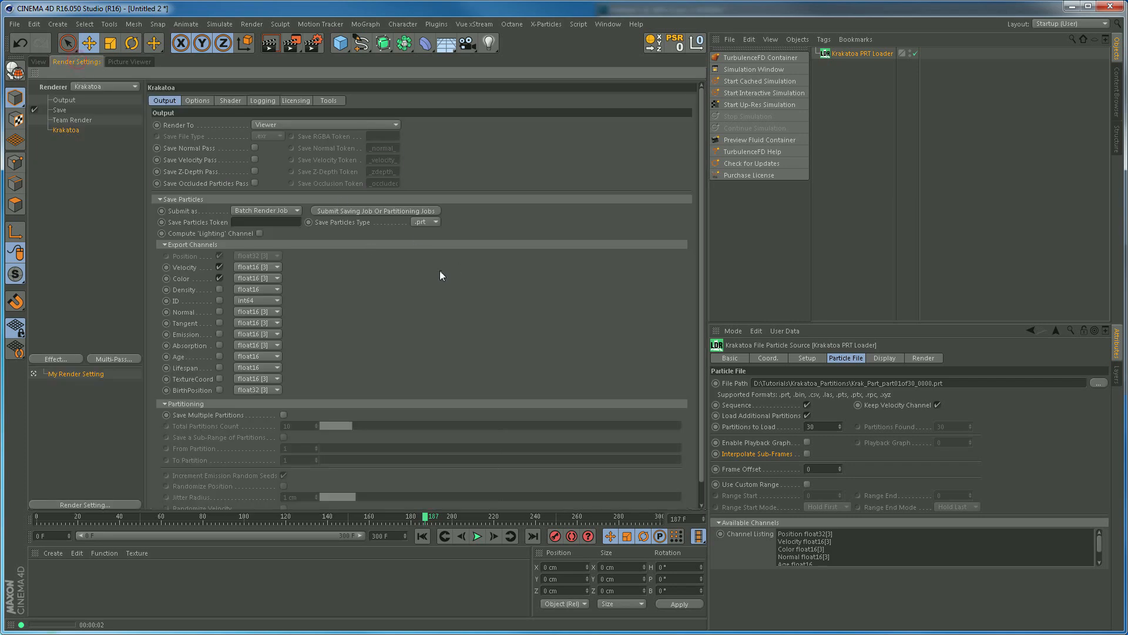
pyautogui.click(198, 101)
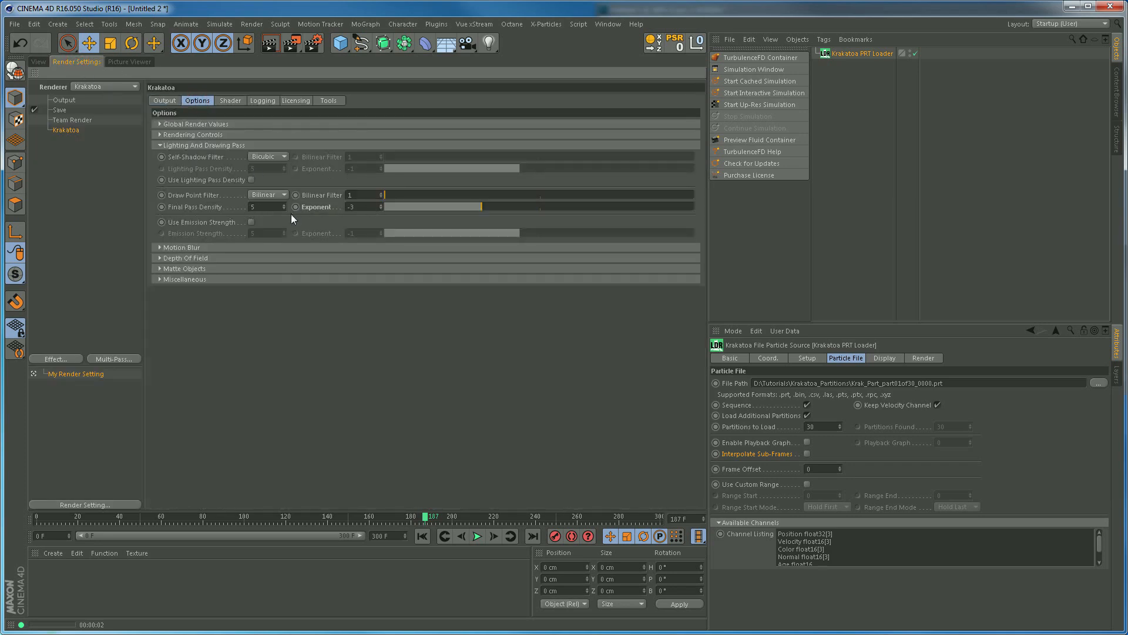
pyautogui.click(301, 626)
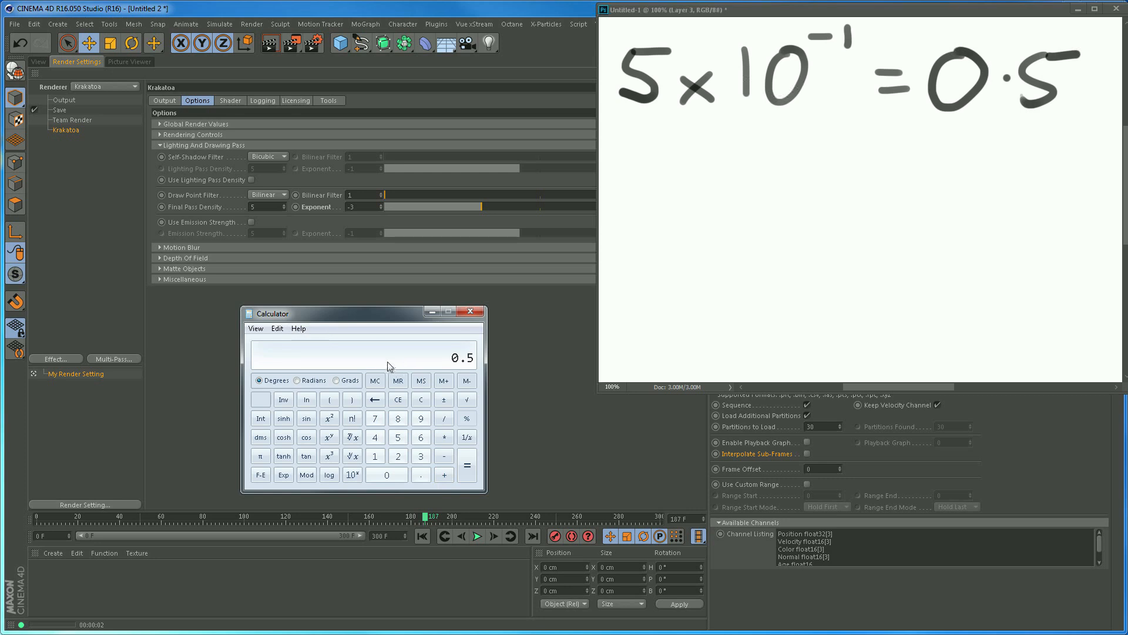
pyautogui.click(420, 402)
pyautogui.click(399, 438)
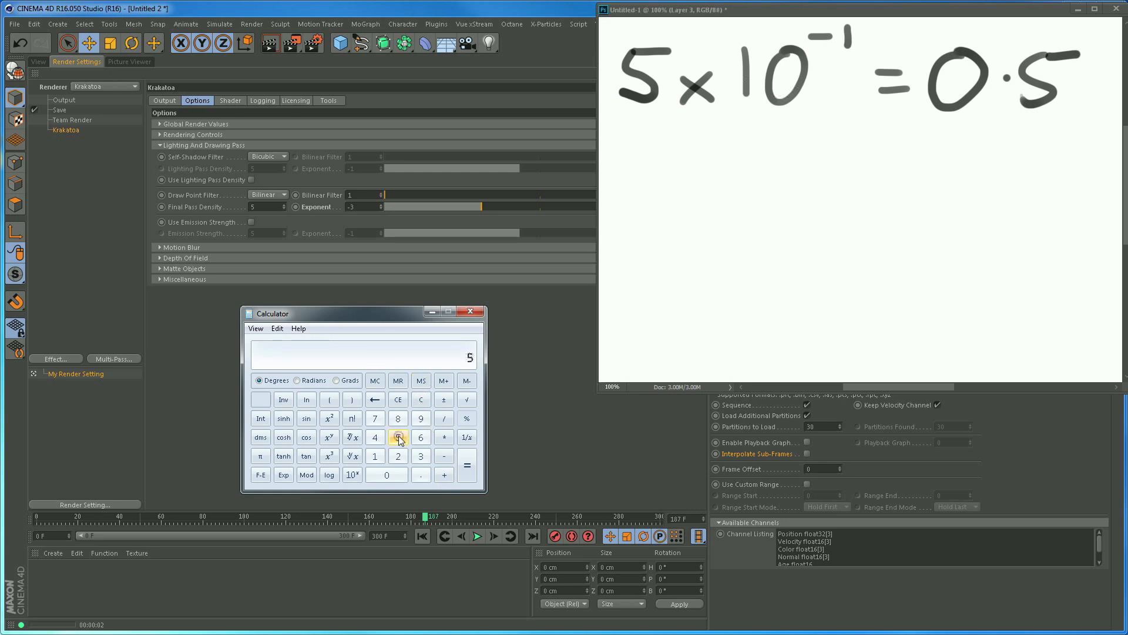
pyautogui.click(444, 438)
pyautogui.click(375, 456)
pyautogui.click(385, 474)
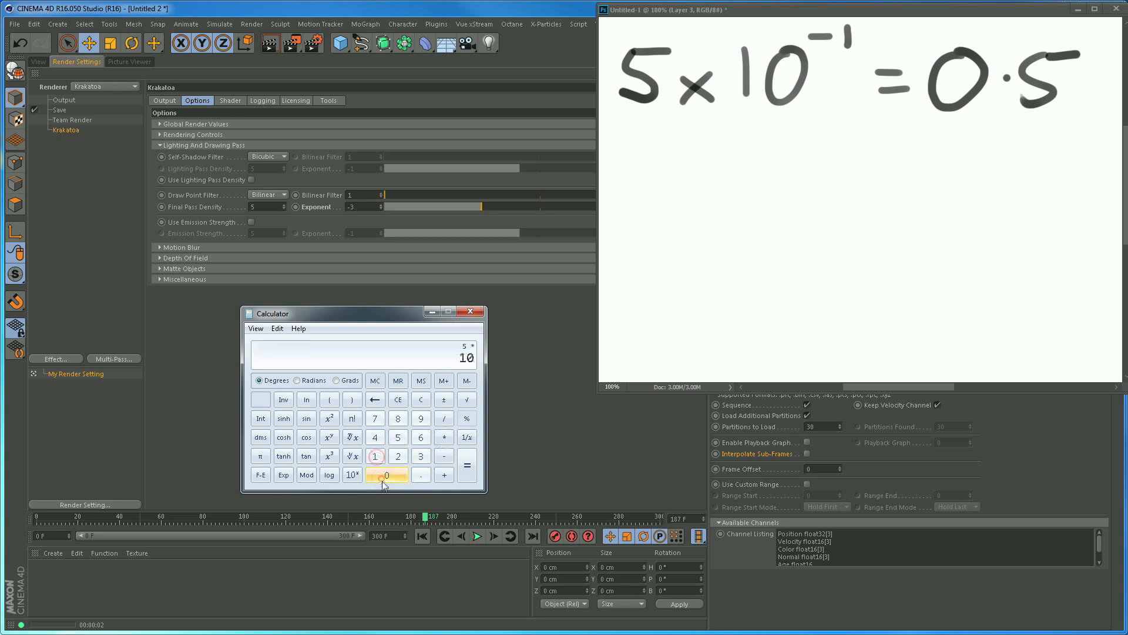
pyautogui.click(330, 439)
pyautogui.click(421, 457)
pyautogui.click(445, 400)
pyautogui.click(467, 467)
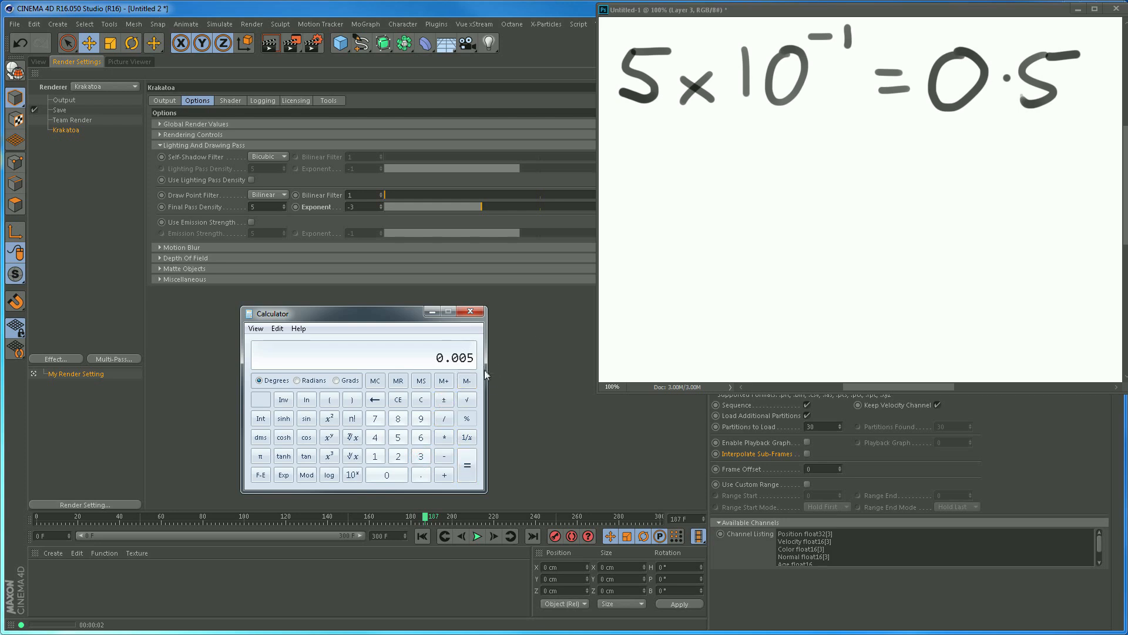
# Handwrite "5 × 10^-3 = 0.005" below the first equation on the Photoshop canvas
pyautogui.click(633, 156)
pyautogui.moveTo(624, 145)
pyautogui.mouseDown()
pyautogui.moveTo(620, 193)
pyautogui.moveTo(654, 147)
pyautogui.moveTo(691, 188)
pyautogui.moveTo(670, 192)
pyautogui.mouseUp()
pyautogui.moveTo(745, 148); pyautogui.dragTo(747, 195)
pyautogui.moveTo(779, 151)
pyautogui.mouseDown()
pyautogui.moveTo(856, 126)
pyautogui.moveTo(826, 155)
pyautogui.moveTo(891, 167)
pyautogui.moveTo(888, 183)
pyautogui.moveTo(933, 157)
pyautogui.moveTo(983, 182)
pyautogui.moveTo(1001, 160)
pyautogui.moveTo(1034, 159)
pyautogui.moveTo(1071, 185)
pyautogui.mouseUp()
pyautogui.click(964, 190)
pyautogui.moveTo(1082, 147); pyautogui.dragTo(1112, 145)
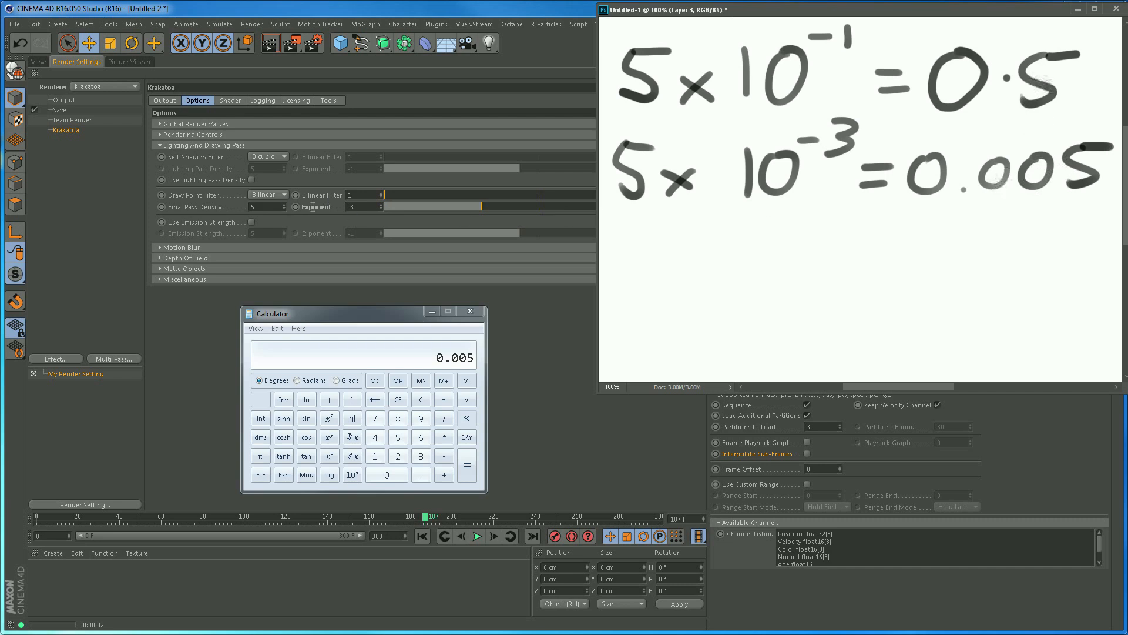
# Set Final Pass Density to 9 with exponent -5 in Krakatoa's options and render a smoke preview in the perspective view
pyautogui.click(264, 207)
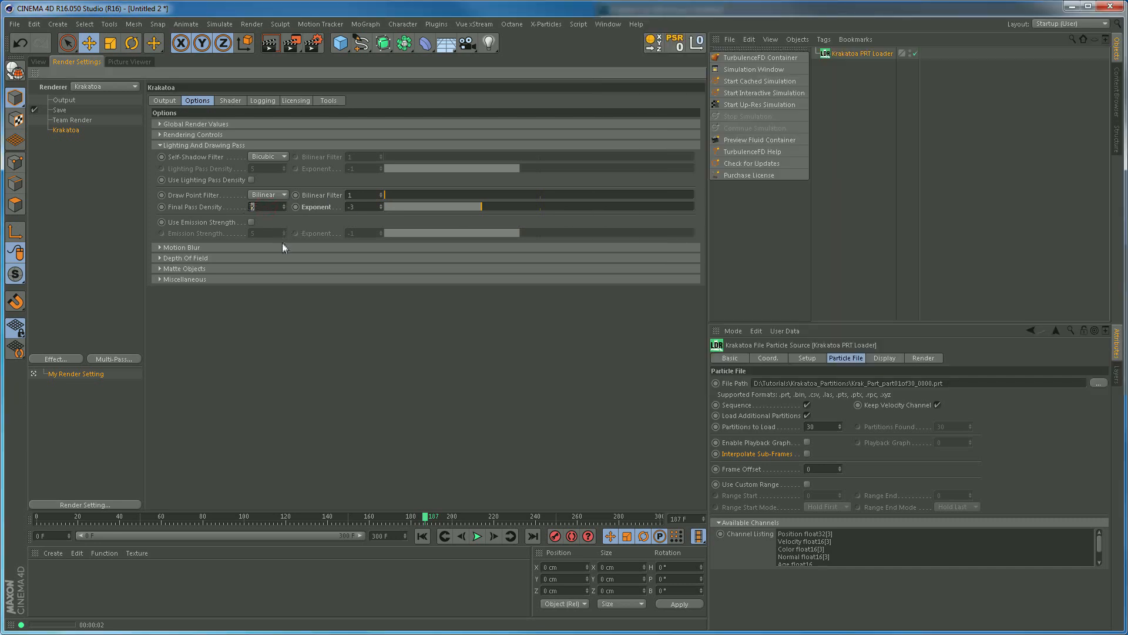
pyautogui.press('Tab')
pyautogui.write('-5')
pyautogui.press('Return')
pyautogui.click(40, 61)
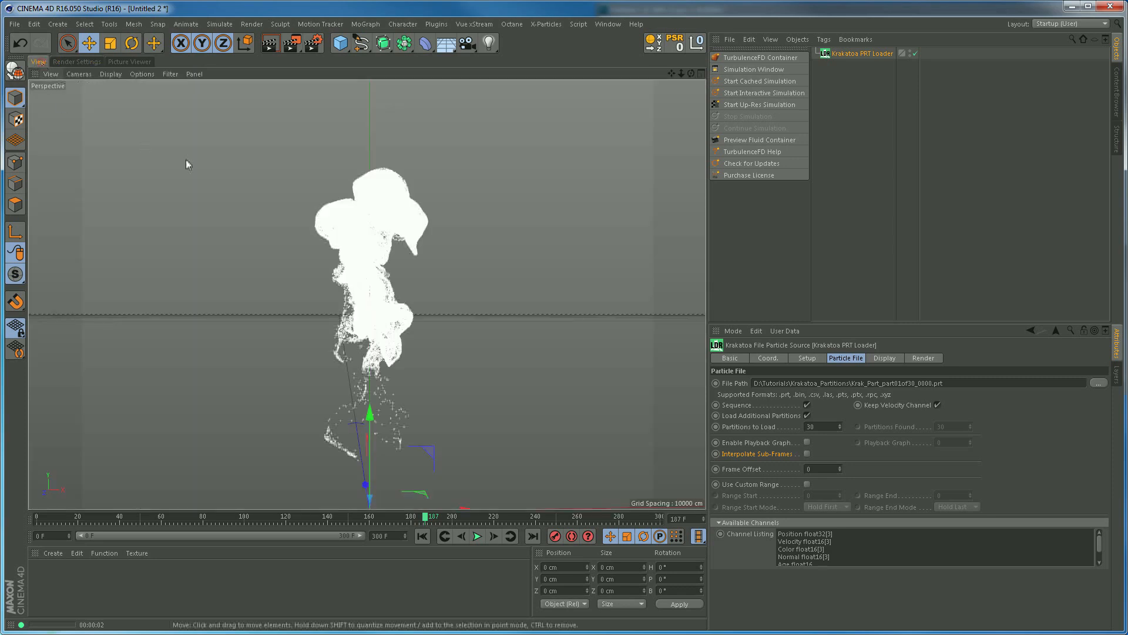
pyautogui.click(271, 45)
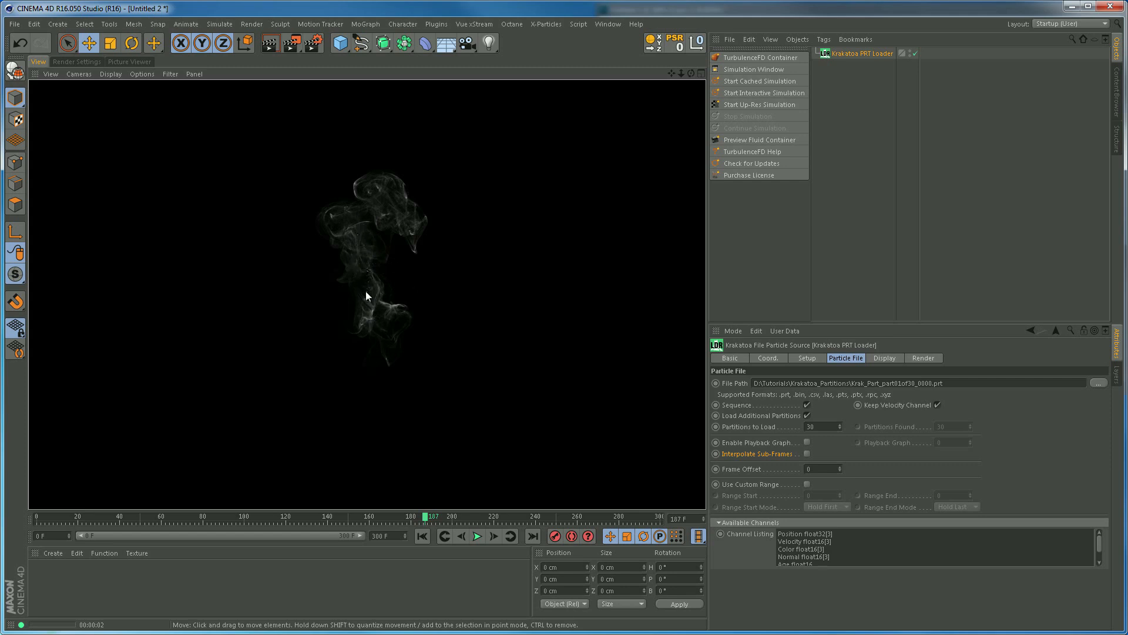
# Reopen the render settings with Calculator and the Photoshop canvas, and handwrite "9 × 10^-5 = 0.00009" as the third equation
pyautogui.click(77, 62)
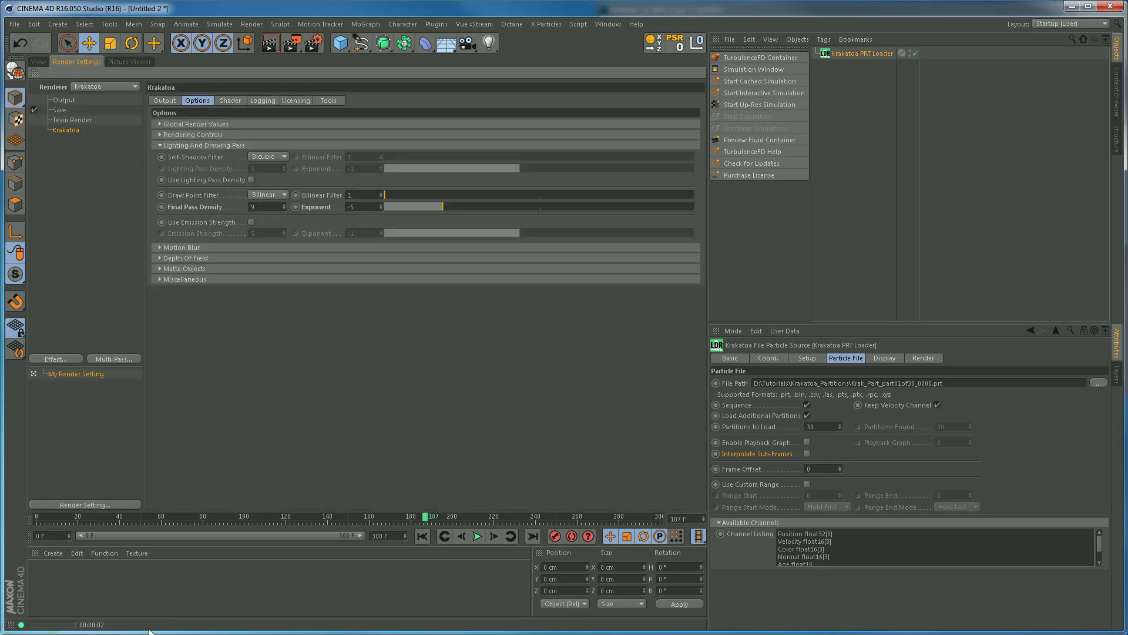
pyautogui.click(306, 634)
pyautogui.click(371, 634)
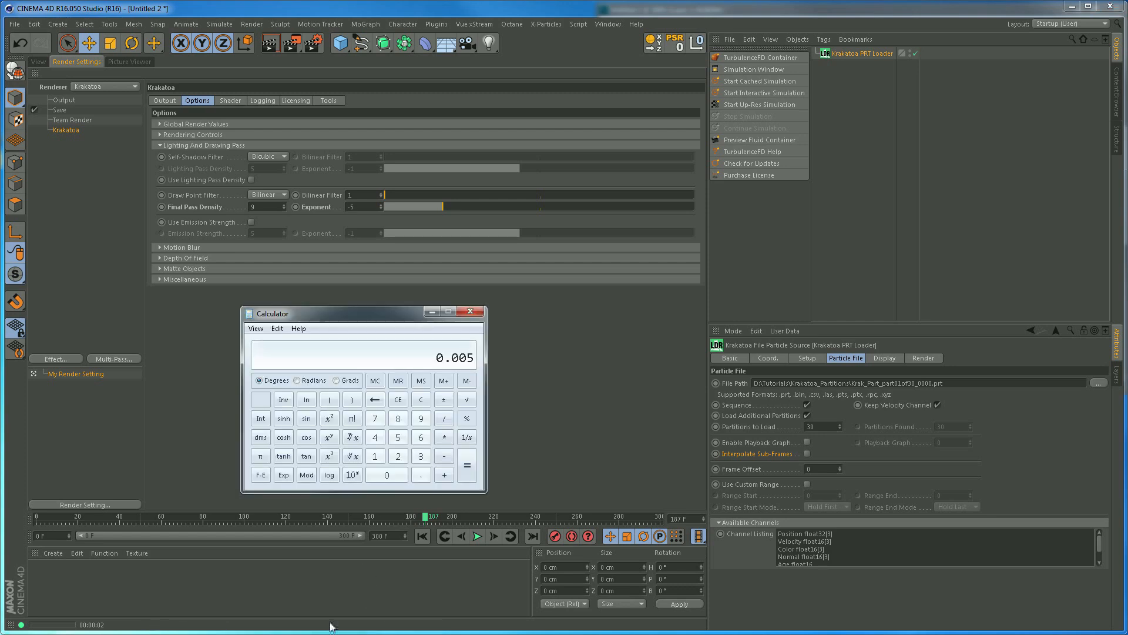
pyautogui.click(413, 627)
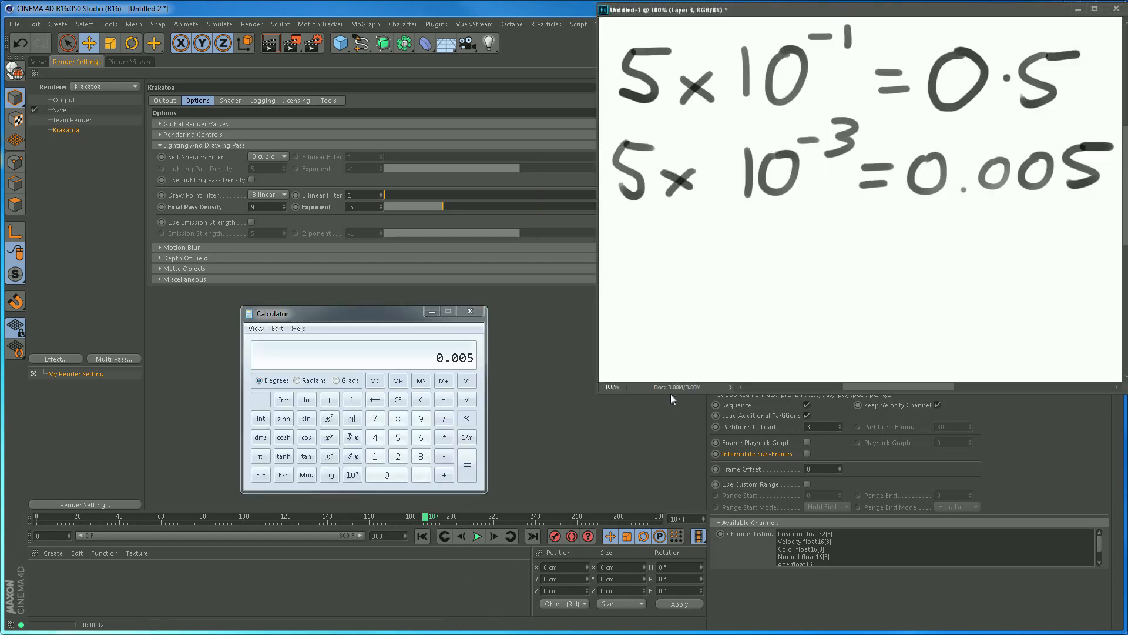
pyautogui.moveTo(629, 316)
pyautogui.mouseDown()
pyautogui.moveTo(651, 242)
pyautogui.moveTo(647, 276)
pyautogui.mouseUp()
pyautogui.moveTo(698, 283); pyautogui.dragTo(670, 312)
pyautogui.moveTo(731, 256)
pyautogui.mouseDown()
pyautogui.moveTo(734, 307)
pyautogui.moveTo(778, 275)
pyautogui.mouseUp()
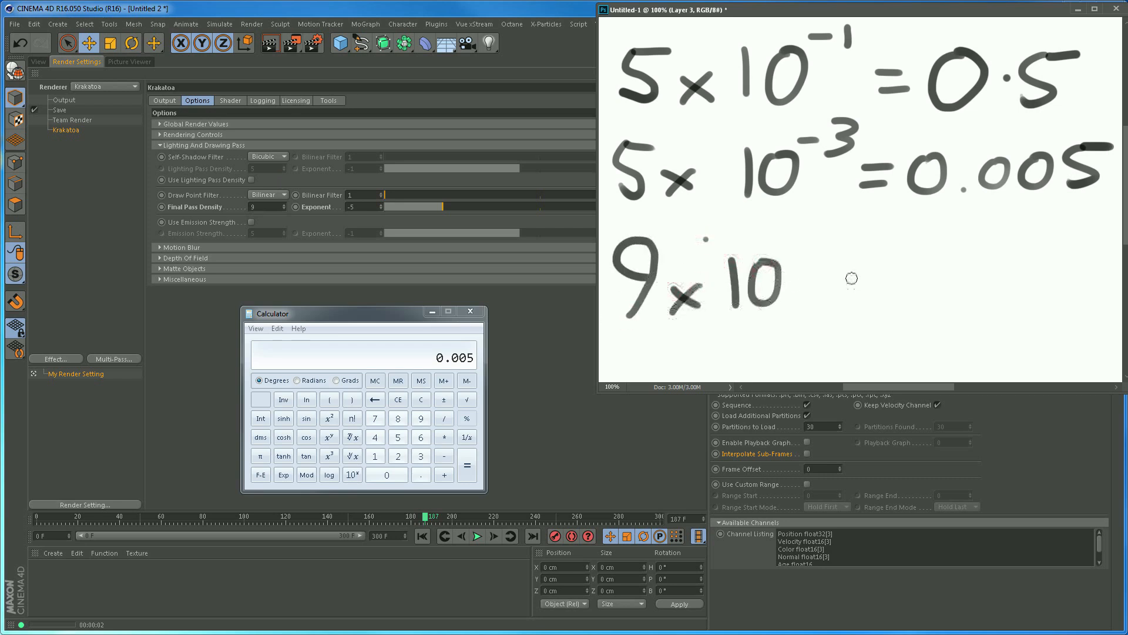
pyautogui.moveTo(783, 234)
pyautogui.mouseDown()
pyautogui.moveTo(820, 247)
pyautogui.moveTo(851, 214)
pyautogui.mouseUp()
pyautogui.moveTo(848, 269)
pyautogui.mouseDown()
pyautogui.moveTo(874, 268)
pyautogui.moveTo(890, 291)
pyautogui.moveTo(913, 261)
pyautogui.mouseUp()
pyautogui.click(935, 292)
pyautogui.moveTo(969, 262)
pyautogui.mouseDown()
pyautogui.moveTo(955, 293)
pyautogui.moveTo(971, 261)
pyautogui.mouseUp()
pyautogui.moveTo(1000, 260)
pyautogui.mouseDown()
pyautogui.moveTo(992, 289)
pyautogui.moveTo(1002, 262)
pyautogui.moveTo(1033, 281)
pyautogui.moveTo(1029, 262)
pyautogui.moveTo(1055, 289)
pyautogui.moveTo(1065, 262)
pyautogui.mouseUp()
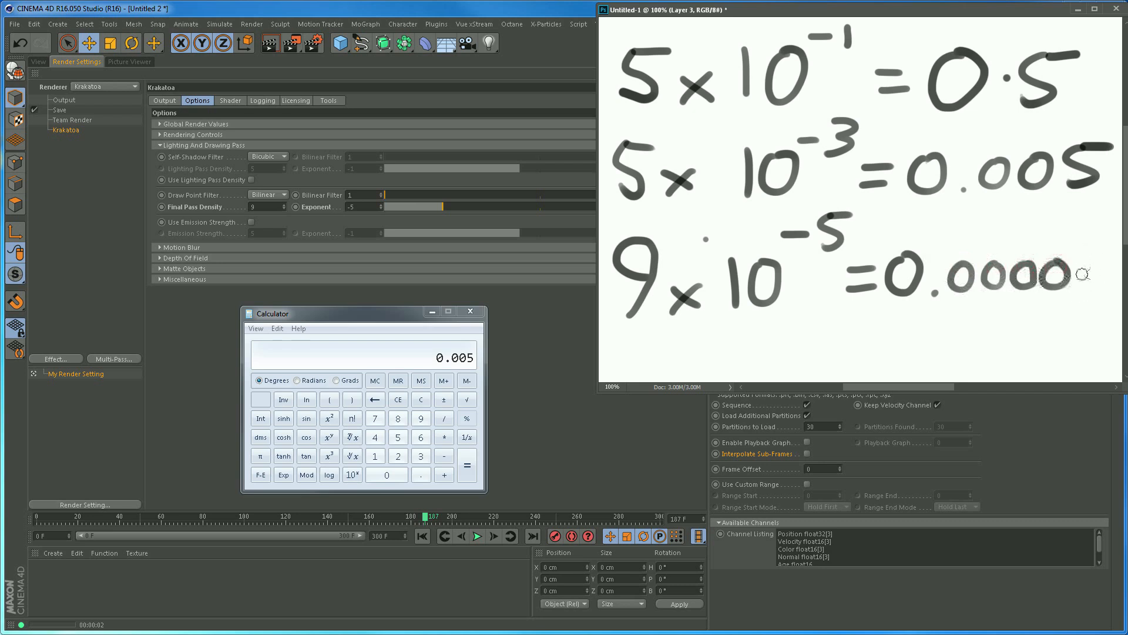
pyautogui.moveTo(1107, 257)
pyautogui.mouseDown()
pyautogui.moveTo(1085, 276)
pyautogui.moveTo(1094, 294)
pyautogui.mouseUp()
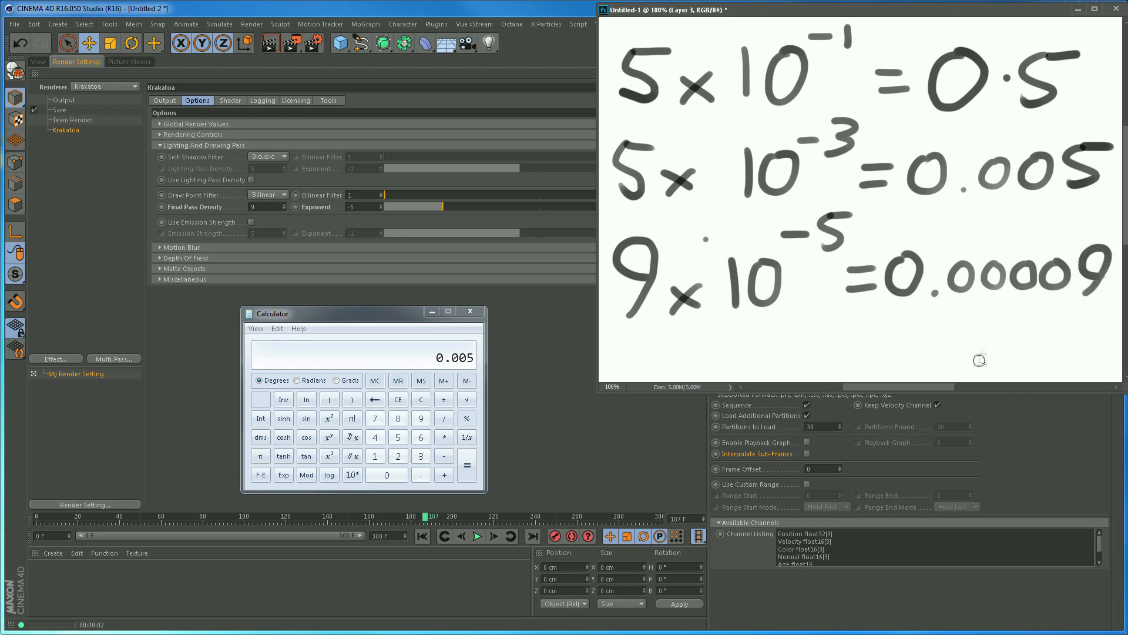
pyautogui.click(420, 399)
pyautogui.click(421, 420)
pyautogui.click(445, 438)
pyautogui.click(374, 457)
pyautogui.click(379, 477)
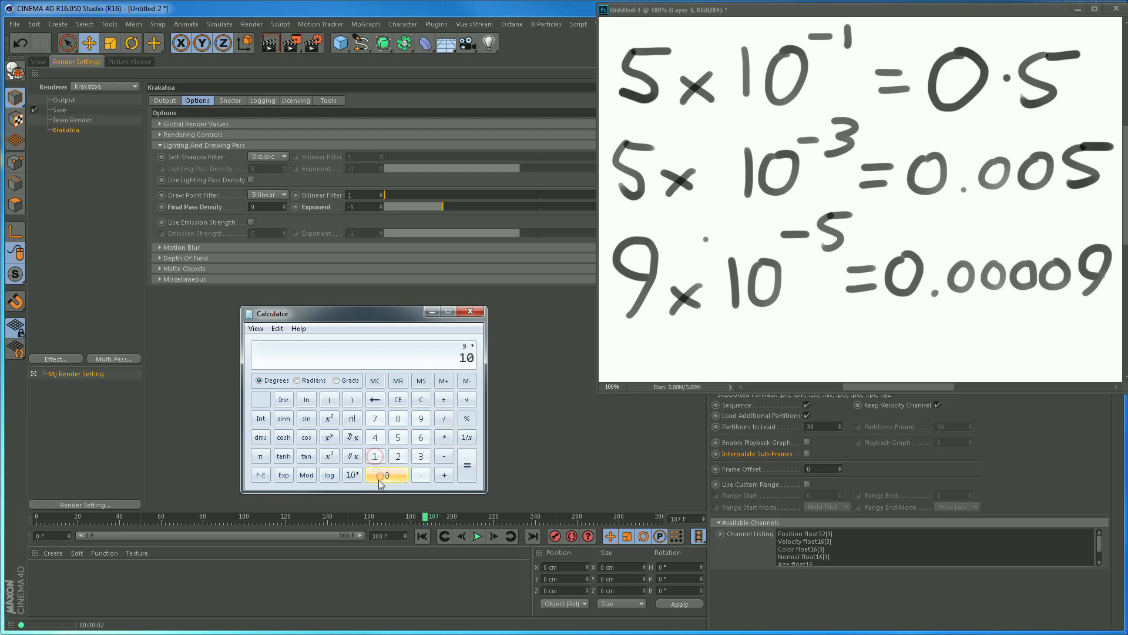
pyautogui.click(330, 437)
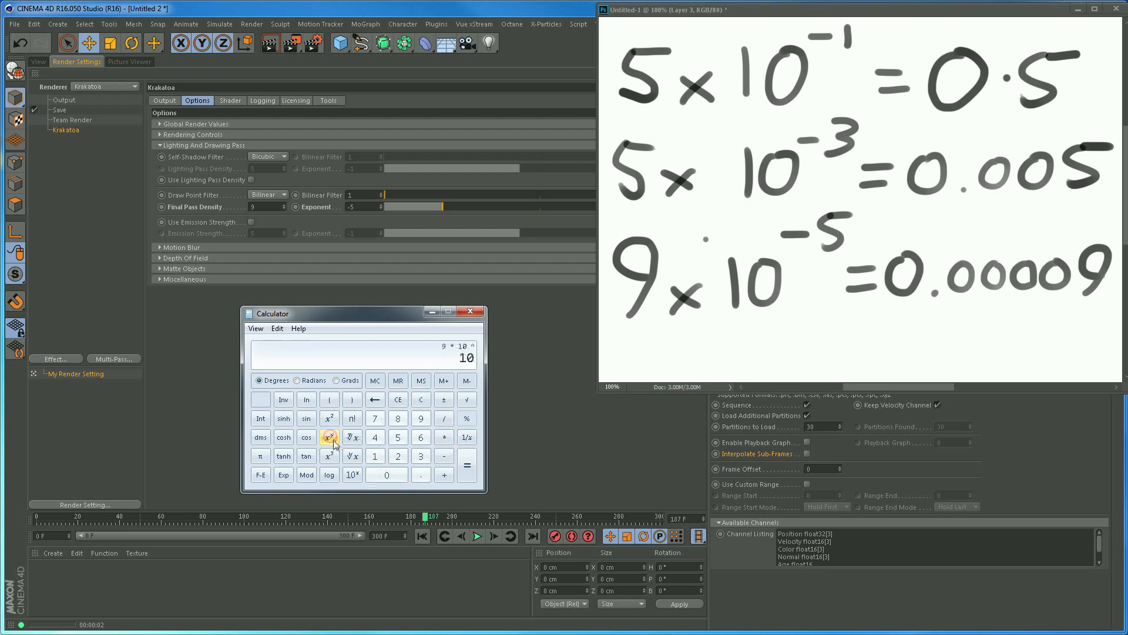
pyautogui.click(445, 457)
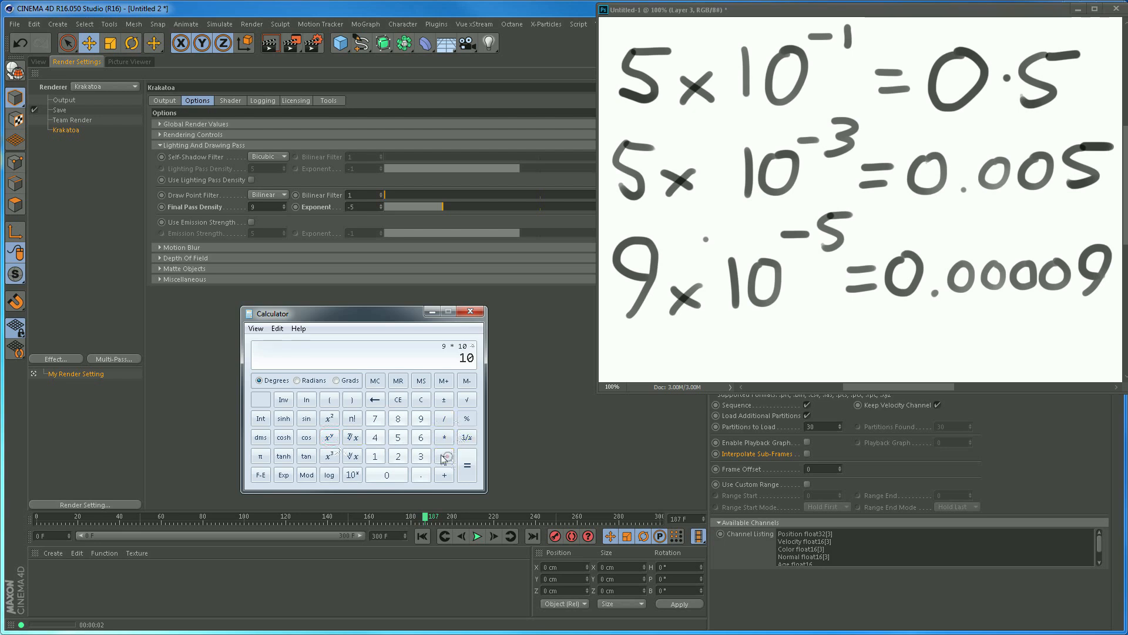
pyautogui.click(421, 399)
# Calculate 9 × 10^-5 in Calculator and return to Krakatoa's pass density options in Cinema 4D
pyautogui.click(421, 419)
pyautogui.click(444, 439)
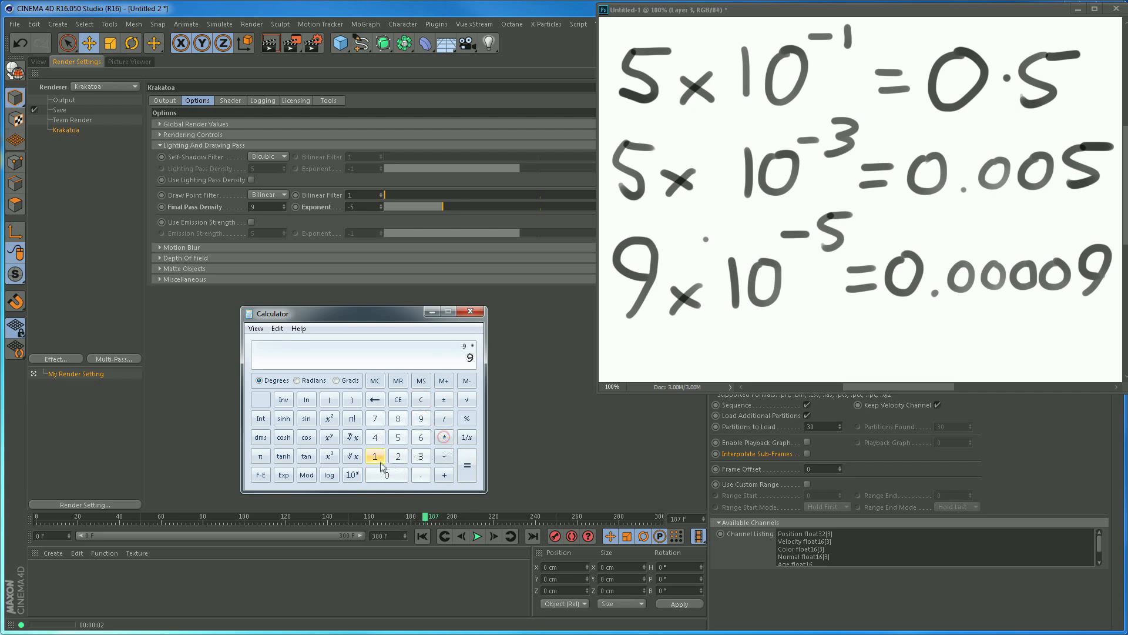
pyautogui.click(375, 456)
pyautogui.click(385, 476)
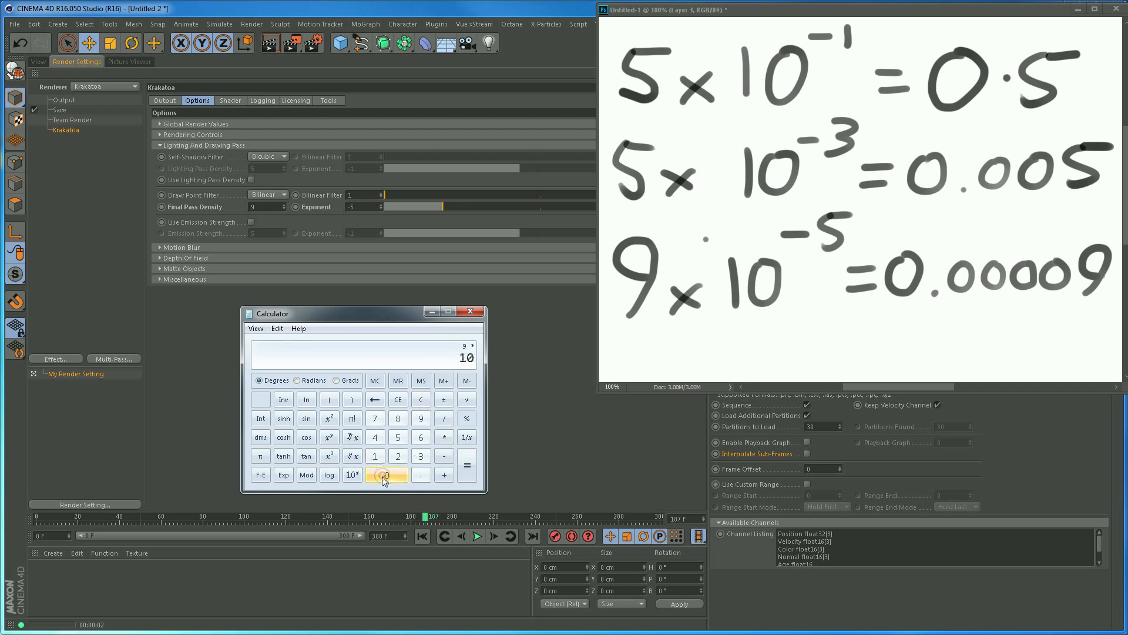
pyautogui.click(329, 438)
pyautogui.click(399, 438)
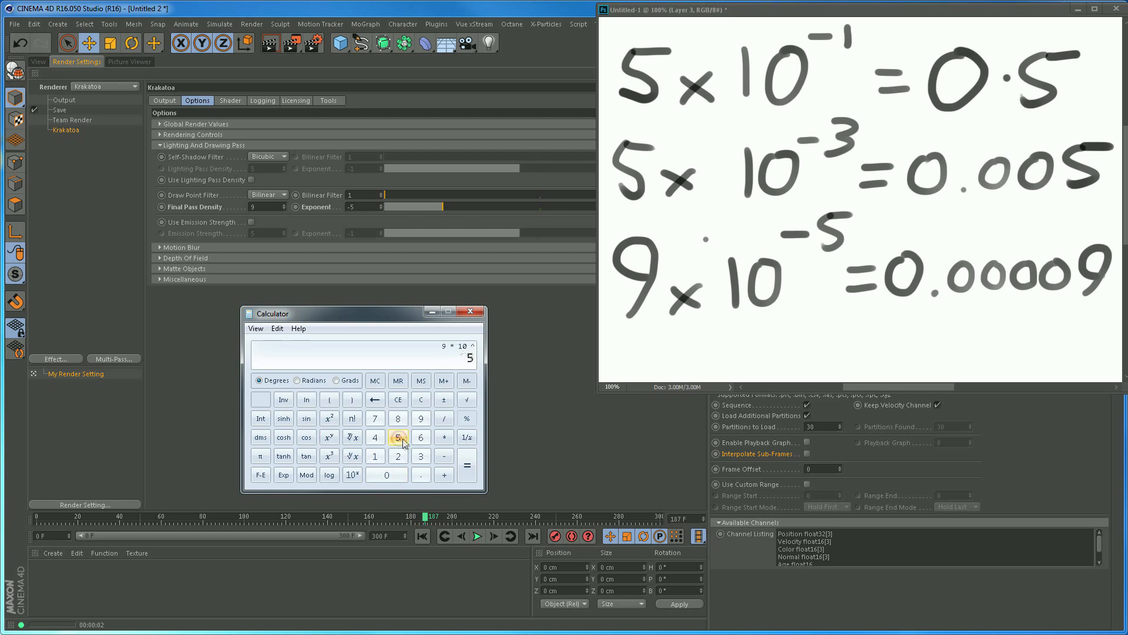
pyautogui.click(443, 400)
pyautogui.click(469, 469)
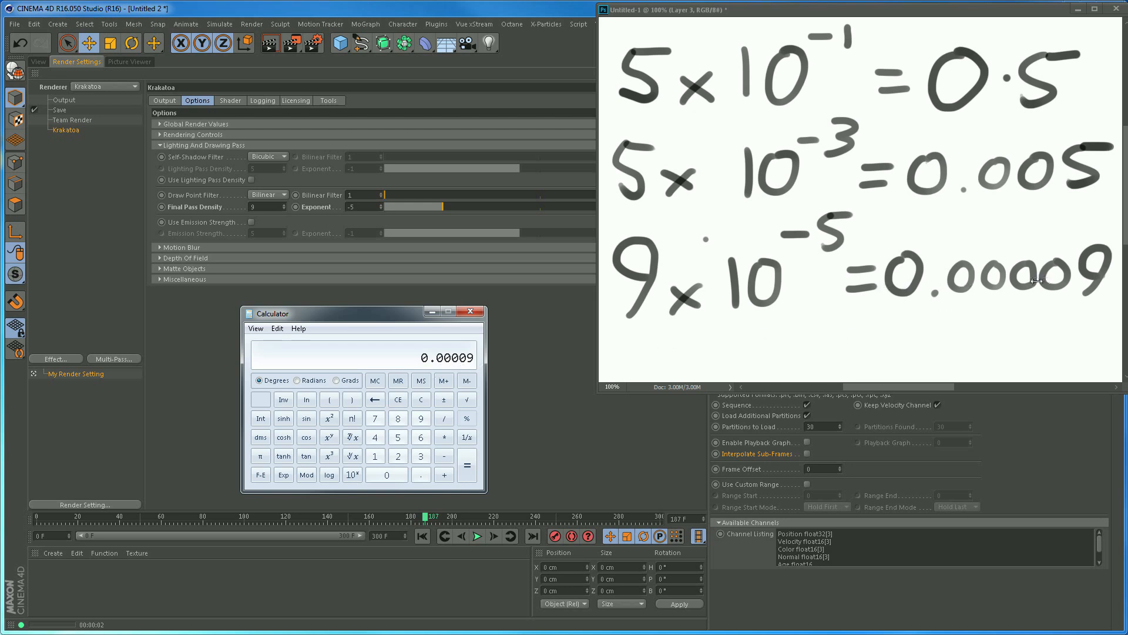
pyautogui.click(561, 343)
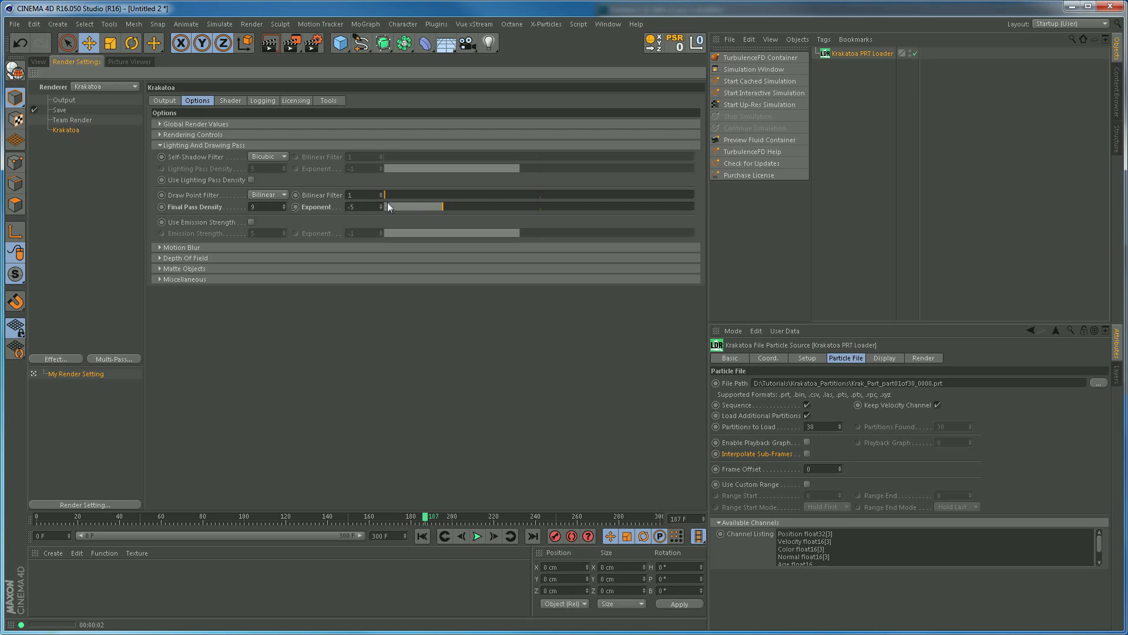
# Frame the smoke plume in the perspective view and render a Krakatoa preview at frame 187
pyautogui.click(38, 61)
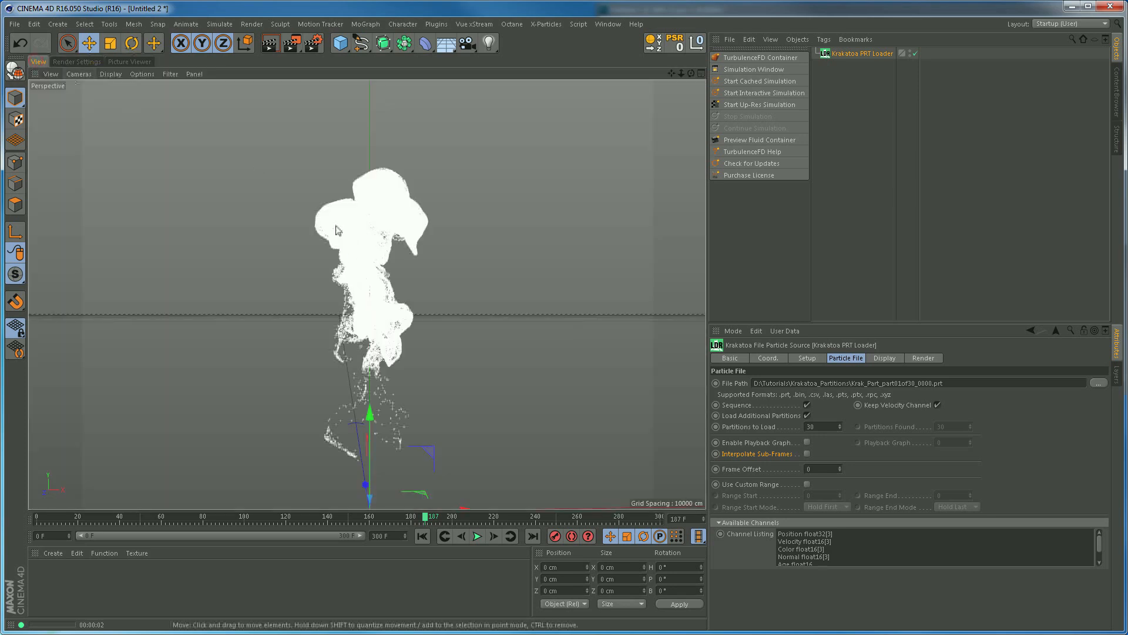
pyautogui.click(271, 44)
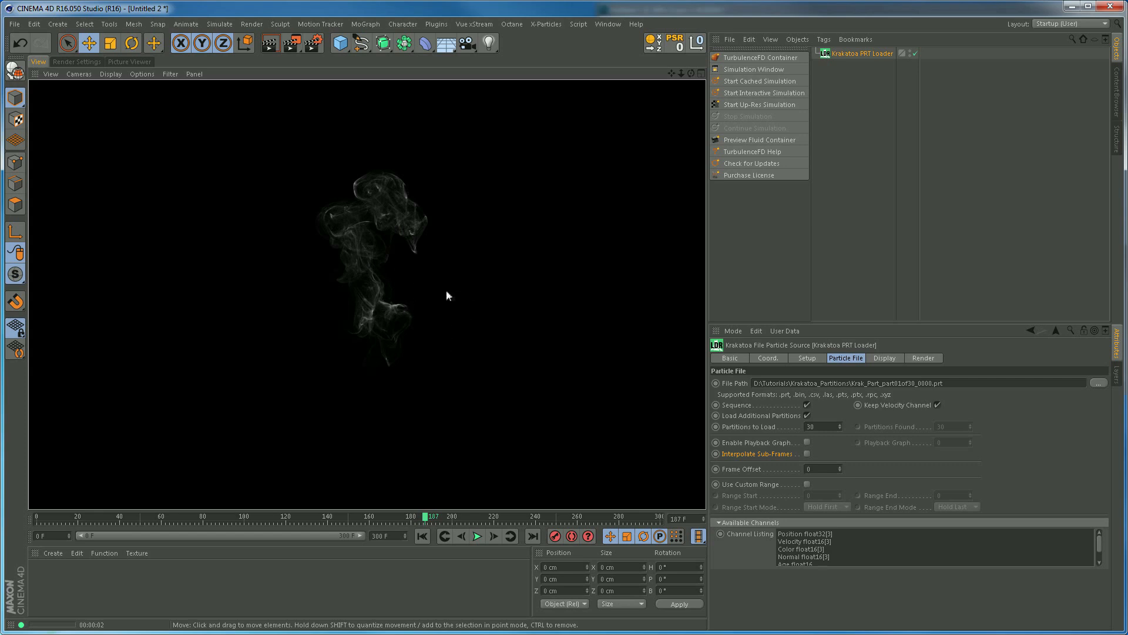
pyautogui.click(378, 288)
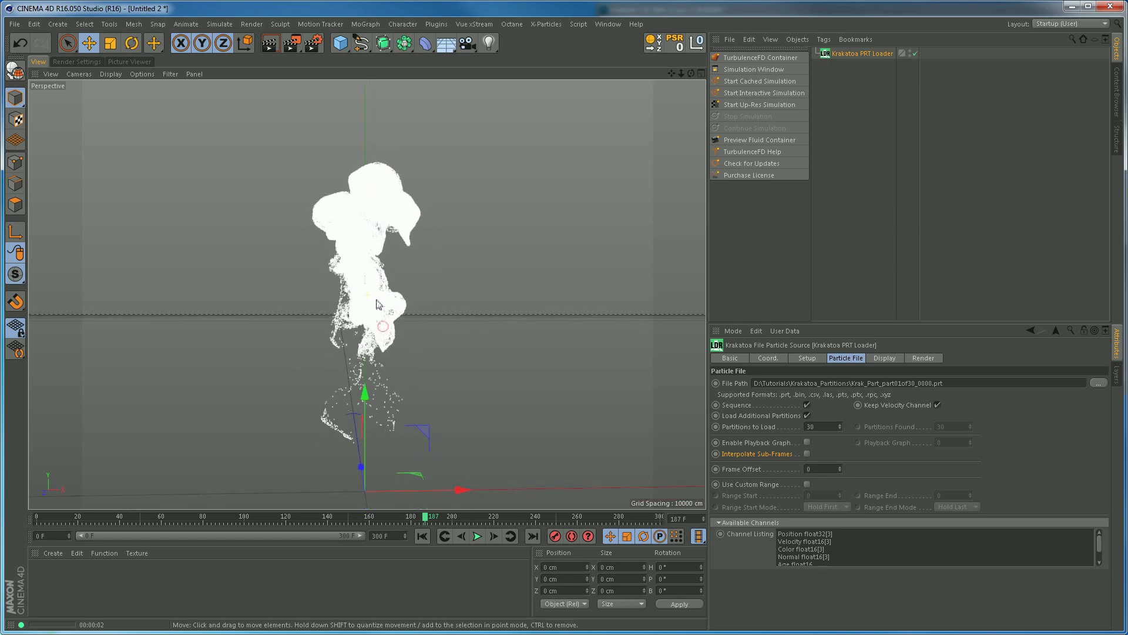
pyautogui.keyDown('alt'); pyautogui.moveTo(376, 304); pyautogui.dragTo(370, 322); pyautogui.keyUp('alt')
pyautogui.click(270, 44)
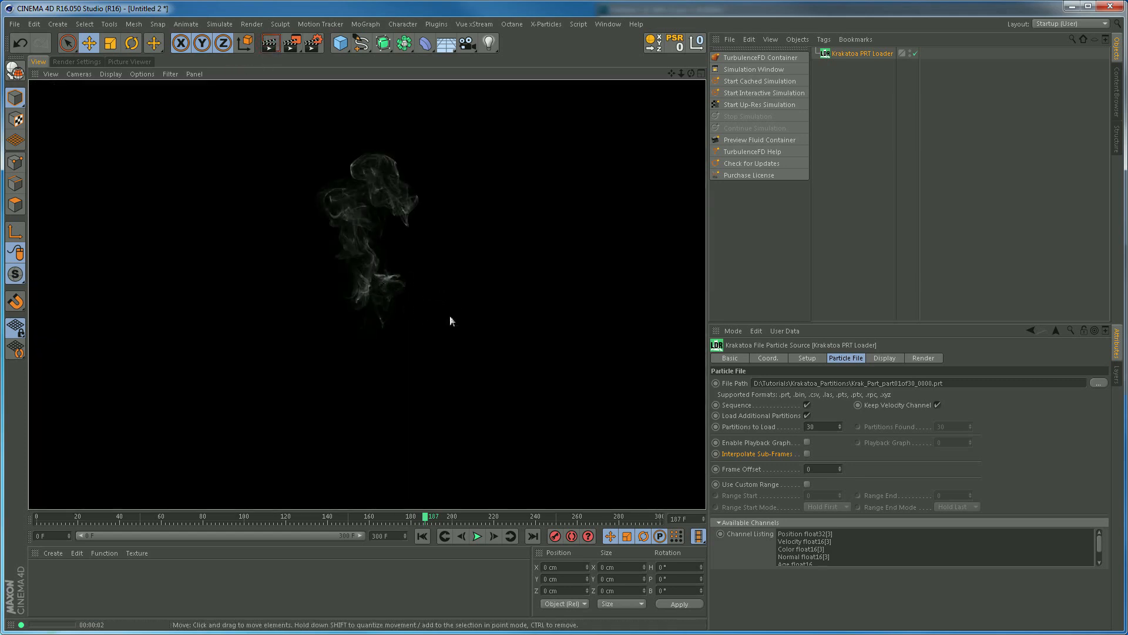
# Render smoke previews at frames 120 and 102 to check the density earlier in the animation
pyautogui.click(316, 519)
pyautogui.moveTo(315, 523); pyautogui.dragTo(286, 521)
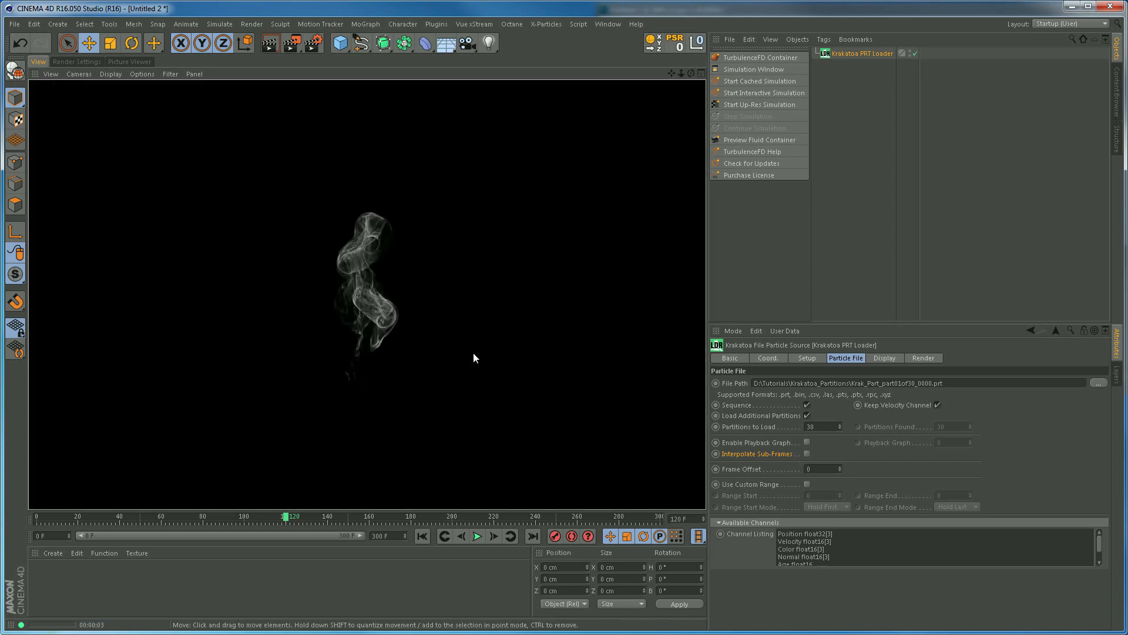
pyautogui.click(249, 517)
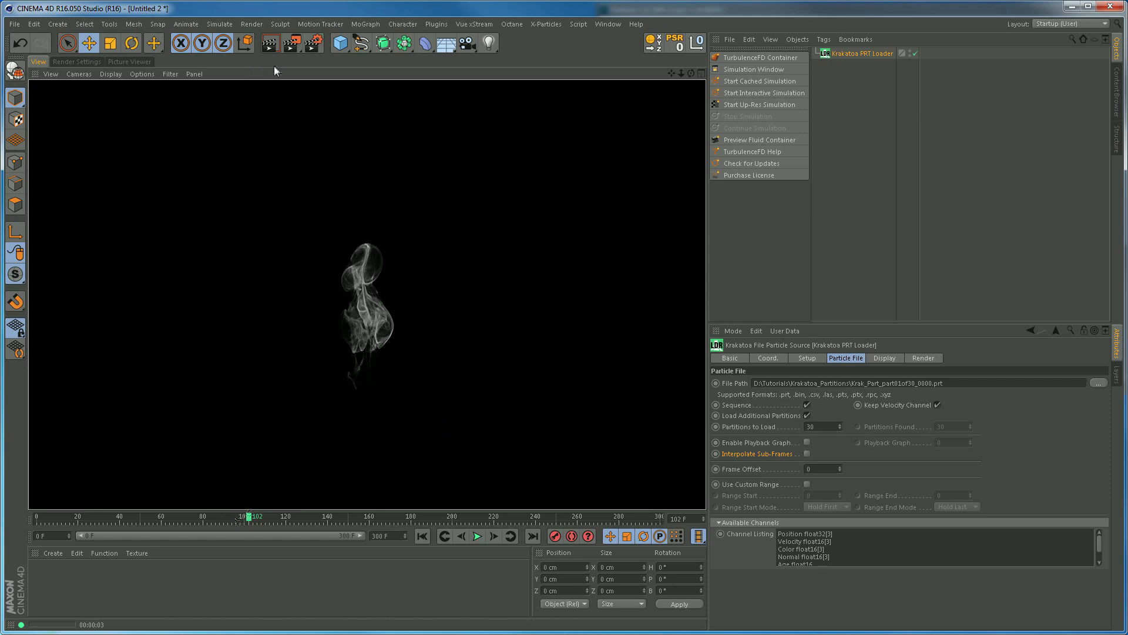
# Set Krakatoa's Final Pass Density exponent to -6 and render a preview of frame 102
pyautogui.click(70, 61)
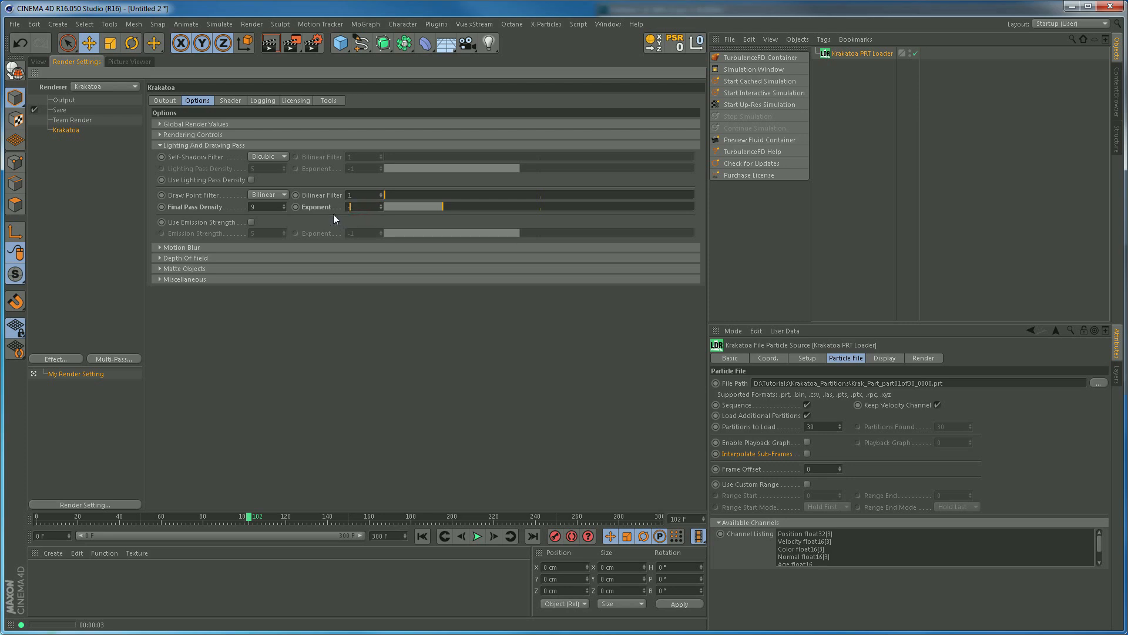
pyautogui.press('Return')
pyautogui.click(39, 62)
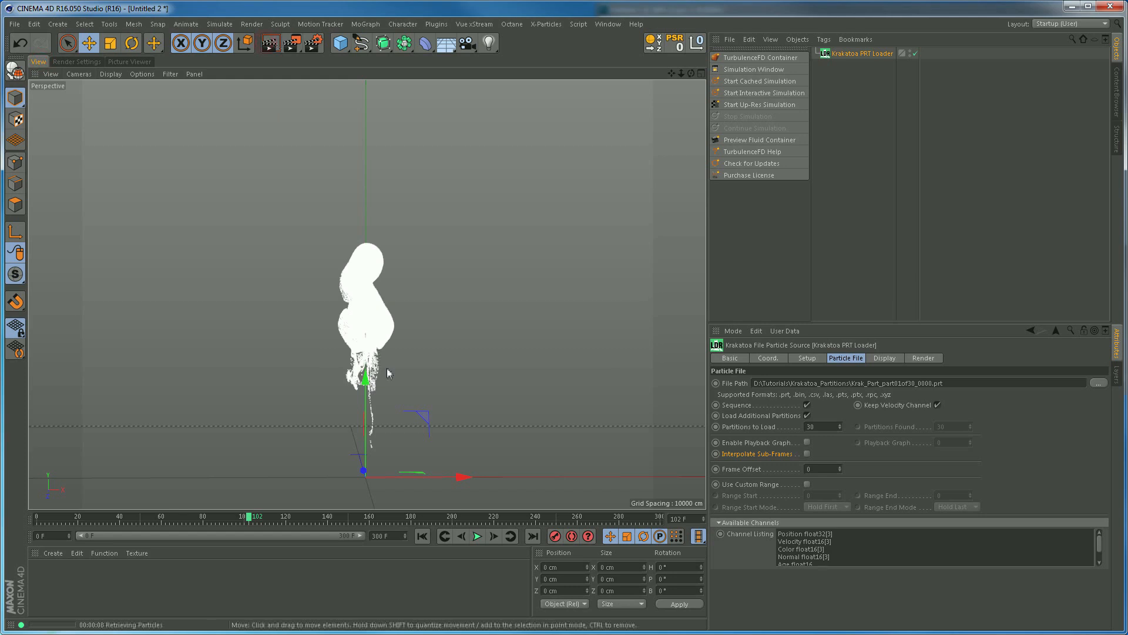
pyautogui.hotkey('ctrl', 'r')
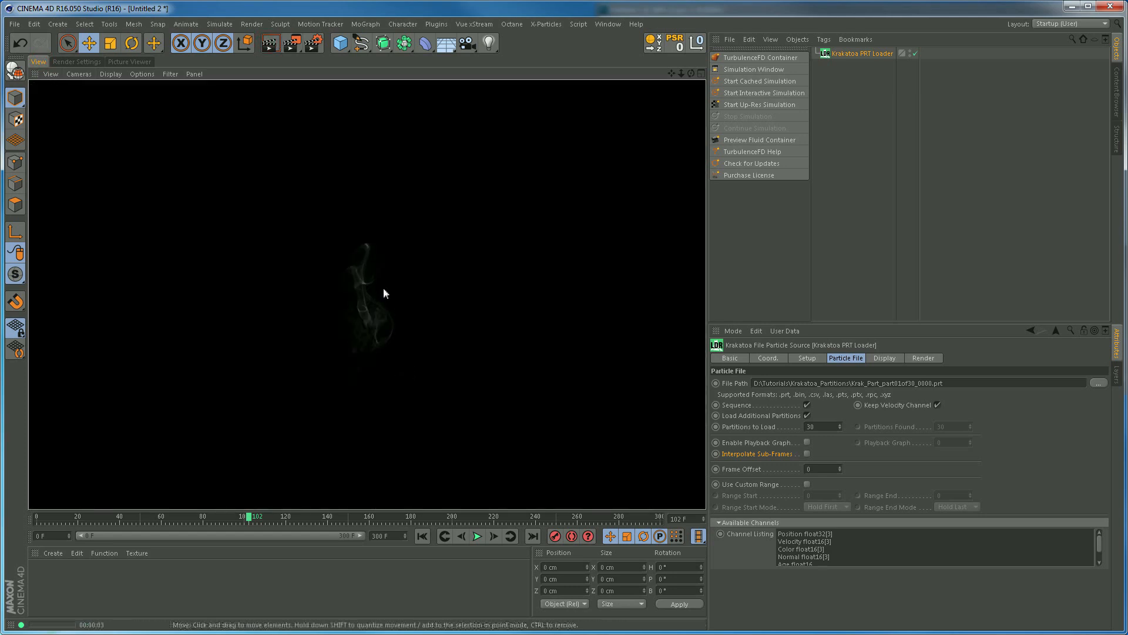
# Set Final Pass Density to 2 with exponent -5 and render a preview of frame 102
pyautogui.click(77, 62)
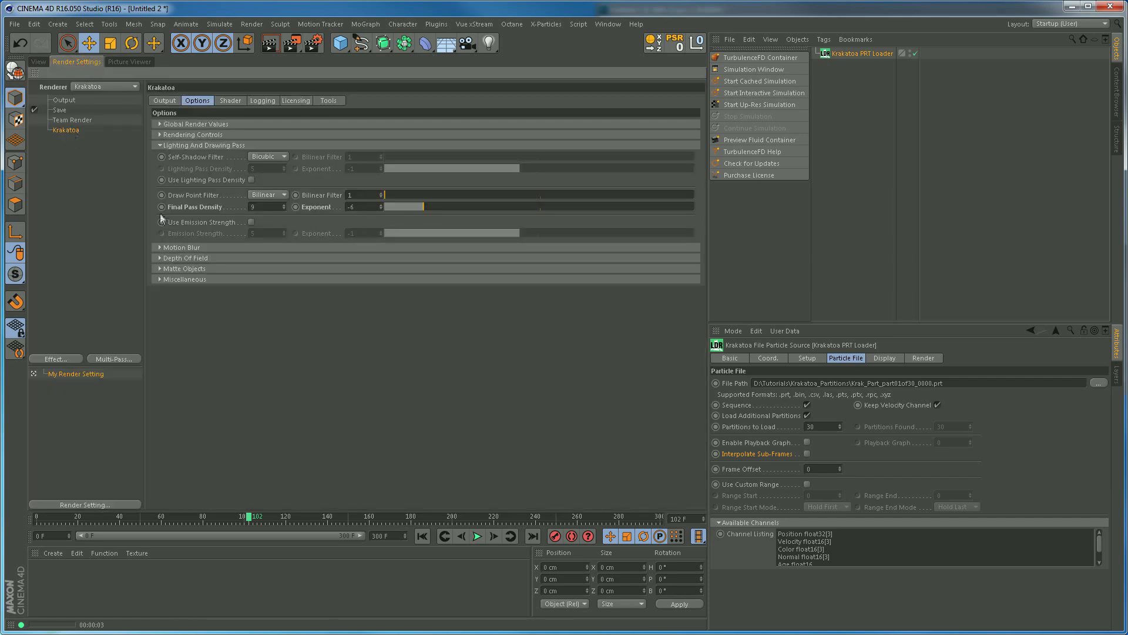
pyautogui.doubleClick(360, 207)
pyautogui.write('-5')
pyautogui.press('Return')
pyautogui.write('2')
pyautogui.click(38, 62)
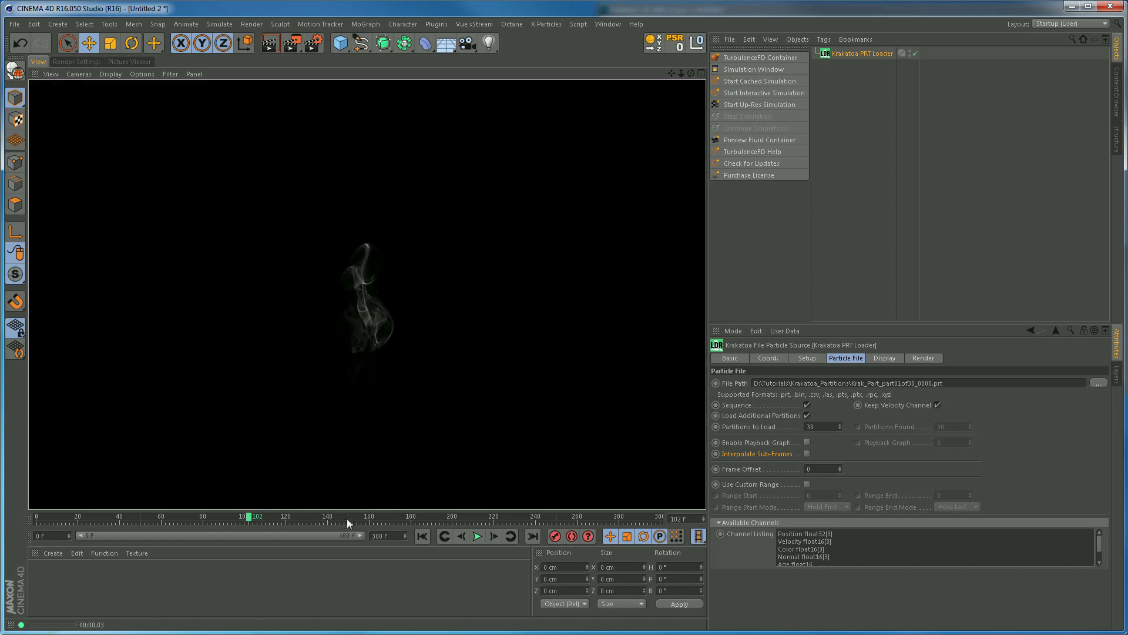
# Render smoke previews at frames 216 and 169 to judge the density late in the animation
pyautogui.click(486, 518)
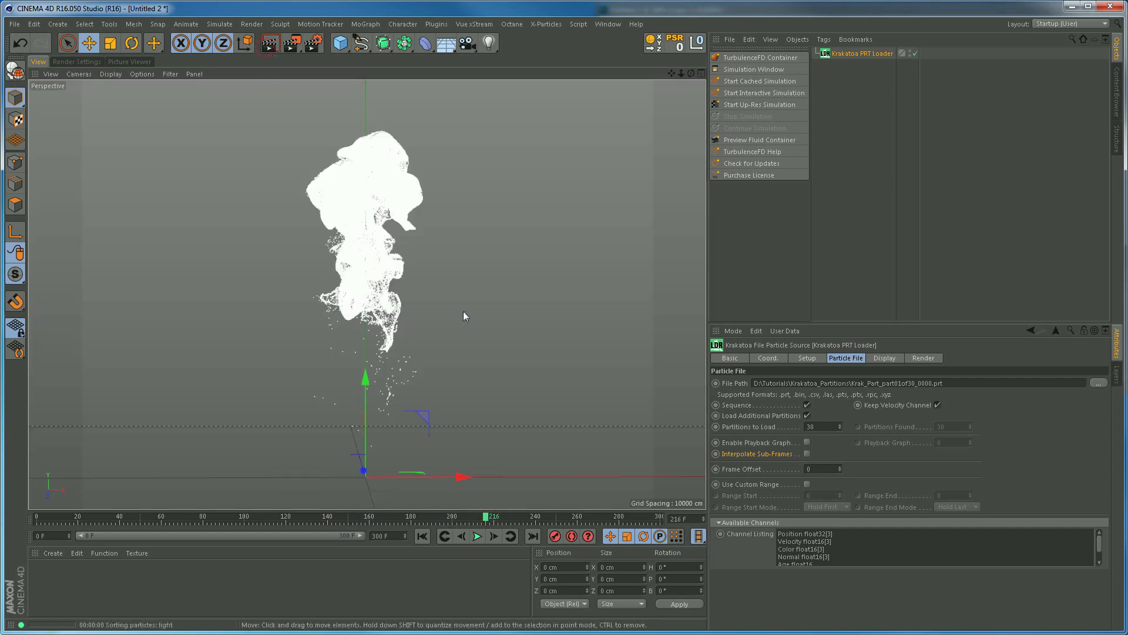
pyautogui.hotkey('ctrl', 'r')
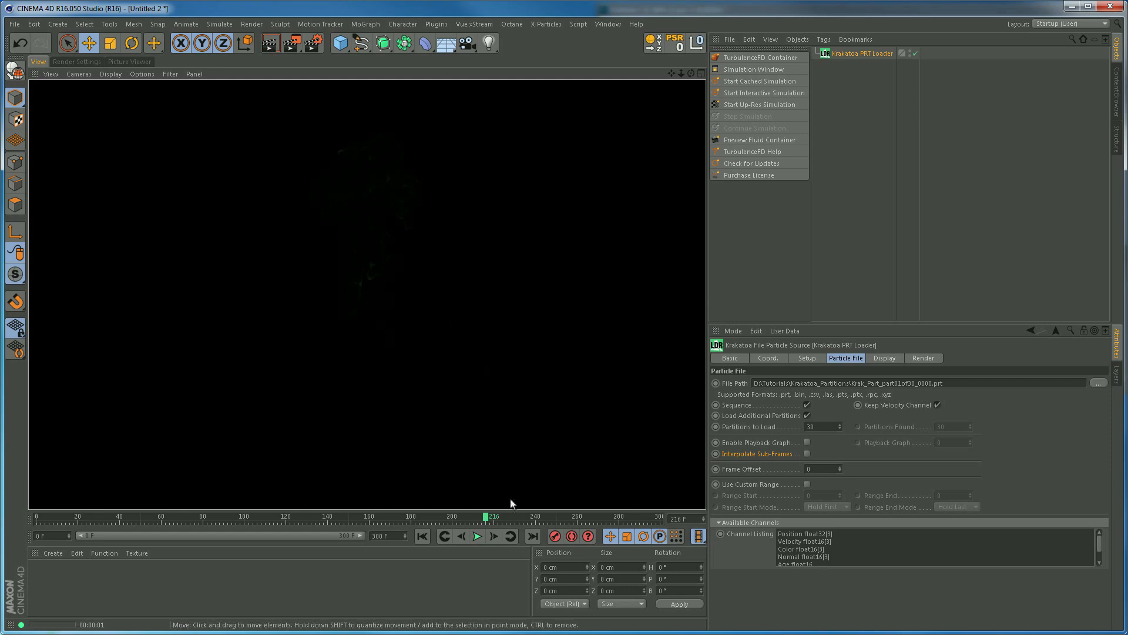
pyautogui.click(387, 521)
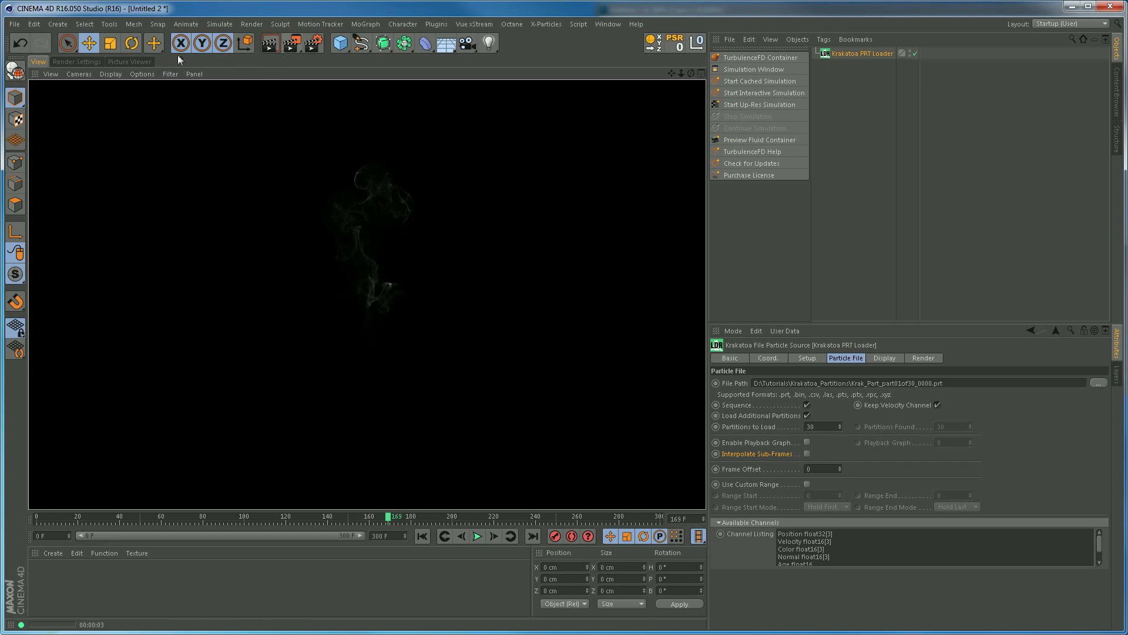
# Raise Krakatoa's Final Pass Density to 6 and render a preview of frame 169
pyautogui.click(74, 63)
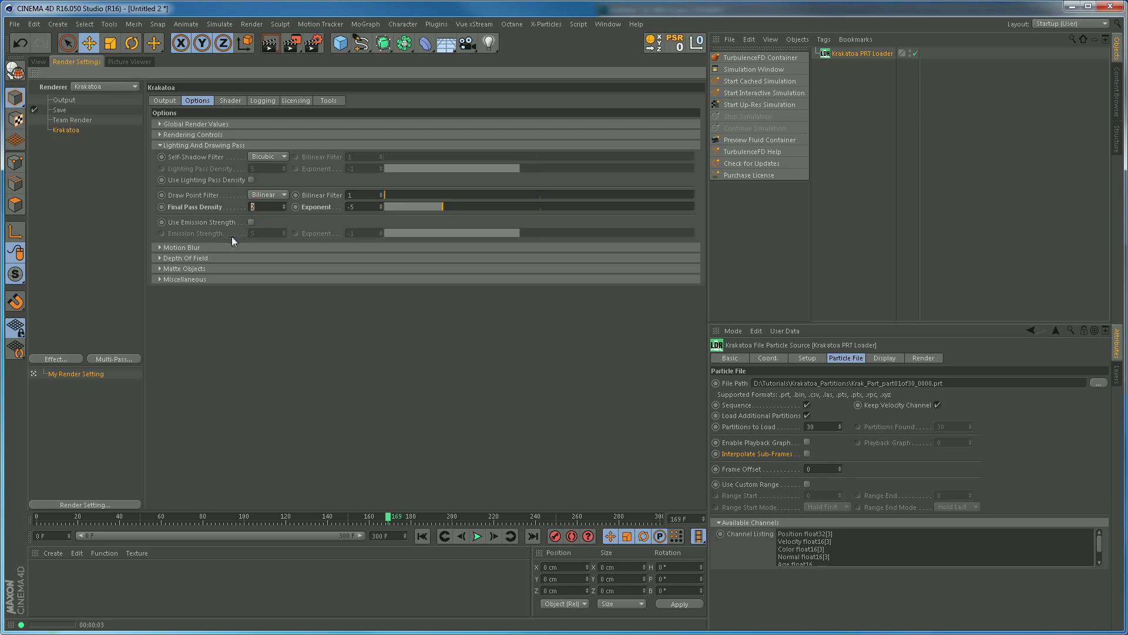
pyautogui.click(41, 62)
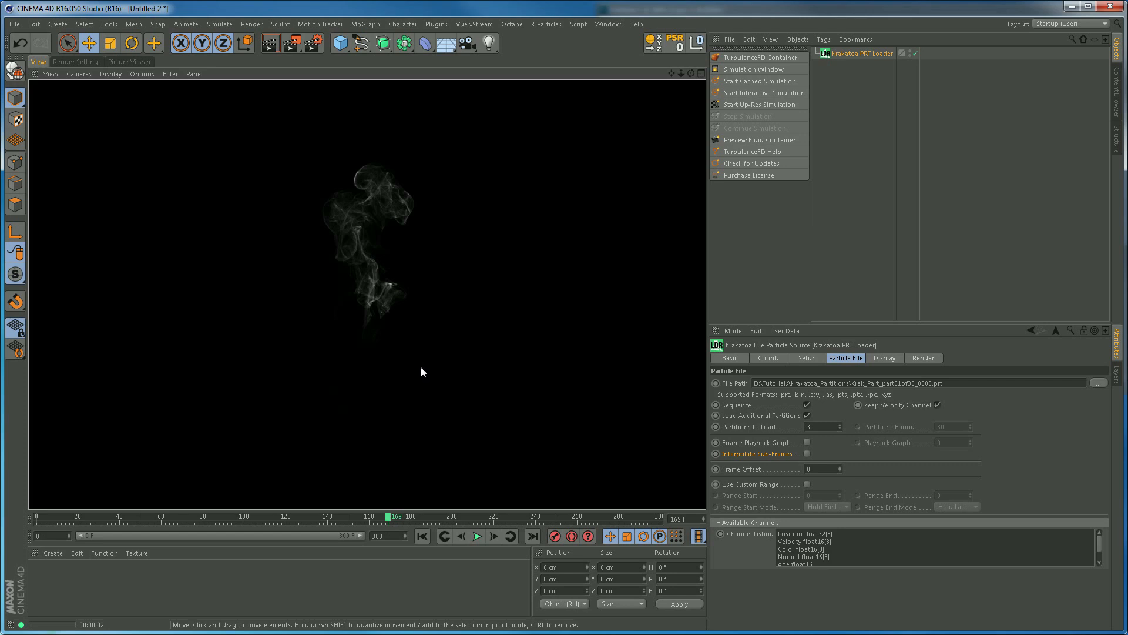
# In the render settings, set the output frame range manually from 0 to 300 and turn off saving
pyautogui.click(316, 44)
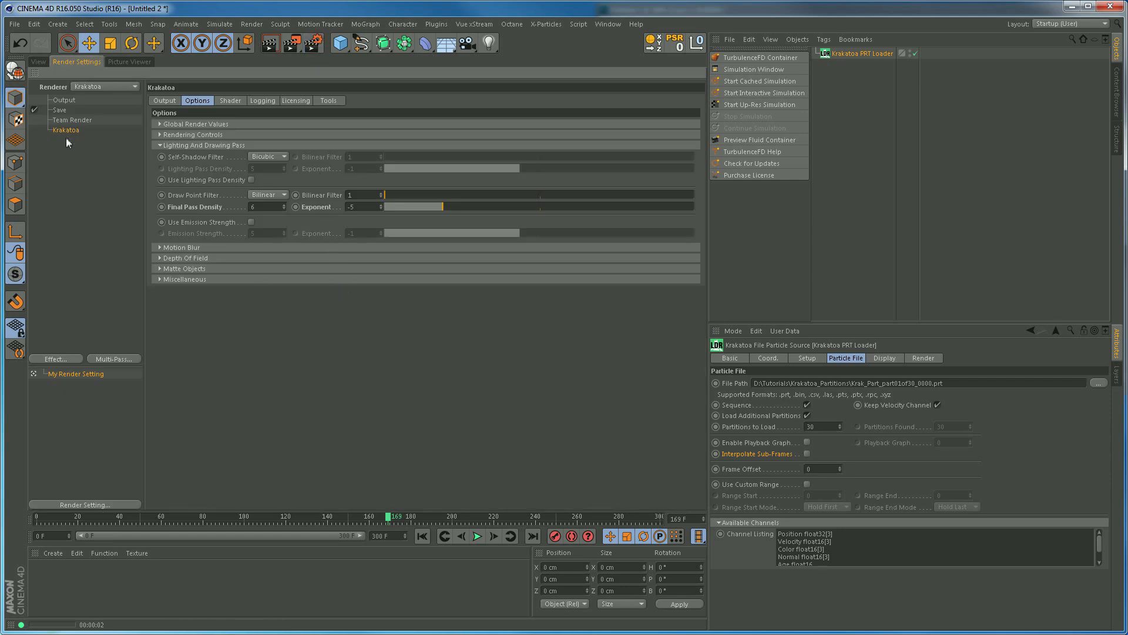
pyautogui.click(72, 101)
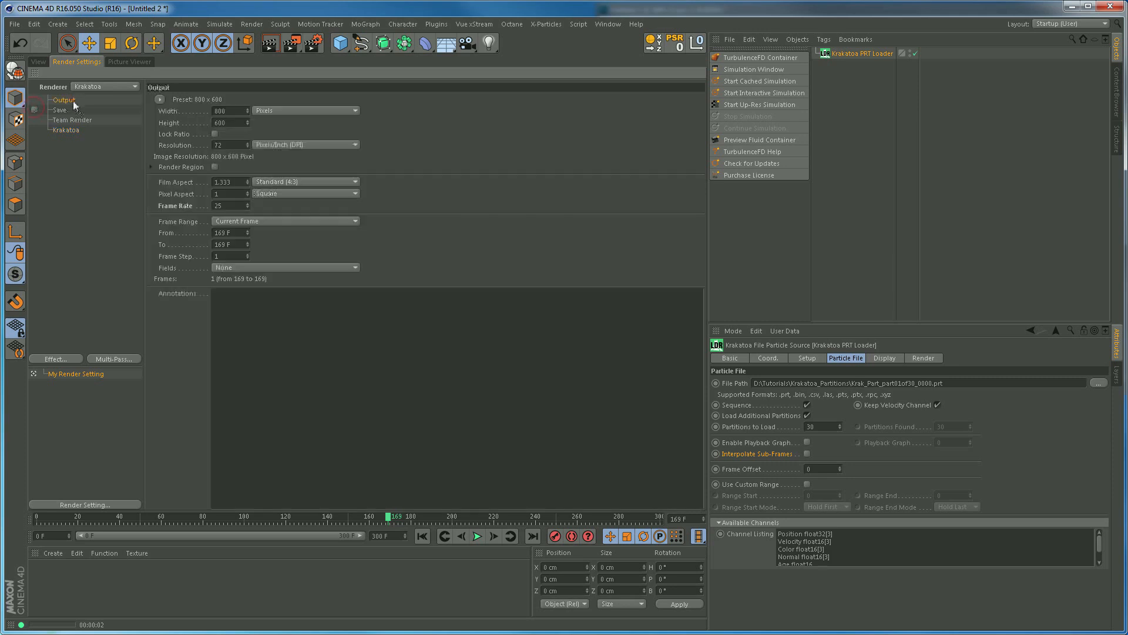
pyautogui.click(246, 223)
pyautogui.click(243, 222)
pyautogui.click(230, 244)
pyautogui.press('Return')
pyautogui.click(61, 111)
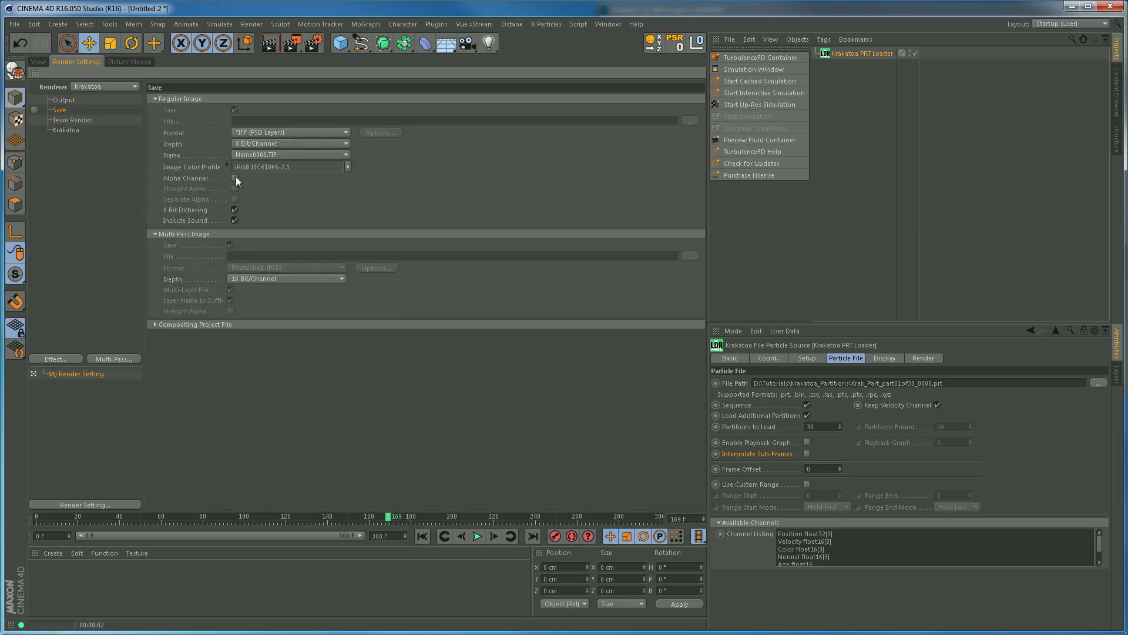
pyautogui.click(66, 100)
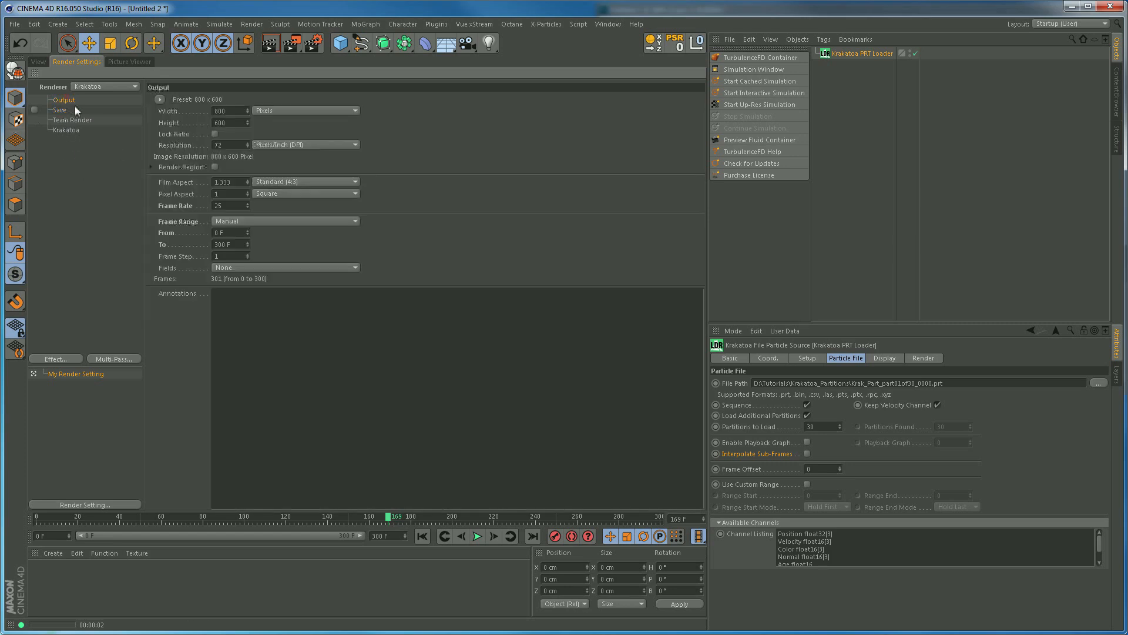
# Render the full smoke sequence to the Picture Viewer without saving, and widen its render history area
pyautogui.click(128, 62)
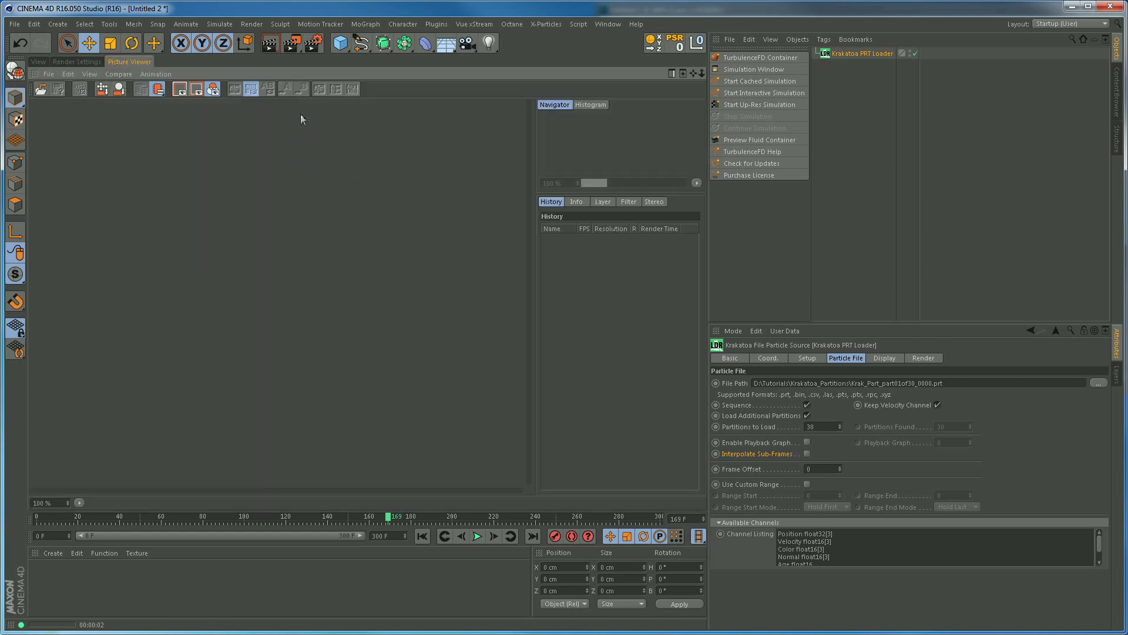
pyautogui.click(295, 47)
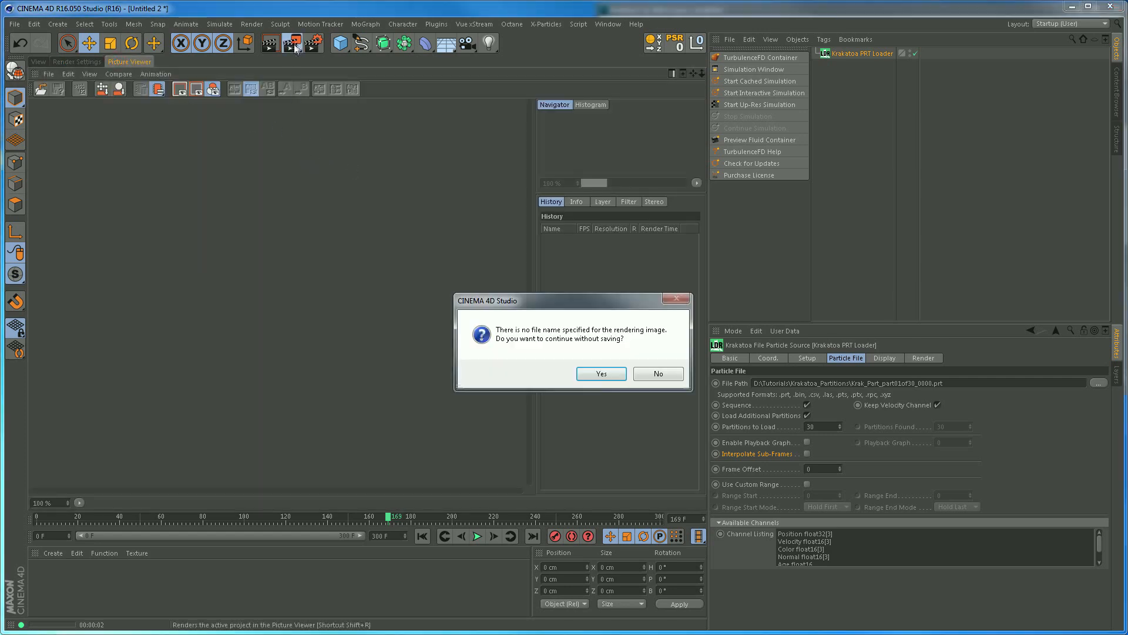
pyautogui.click(593, 375)
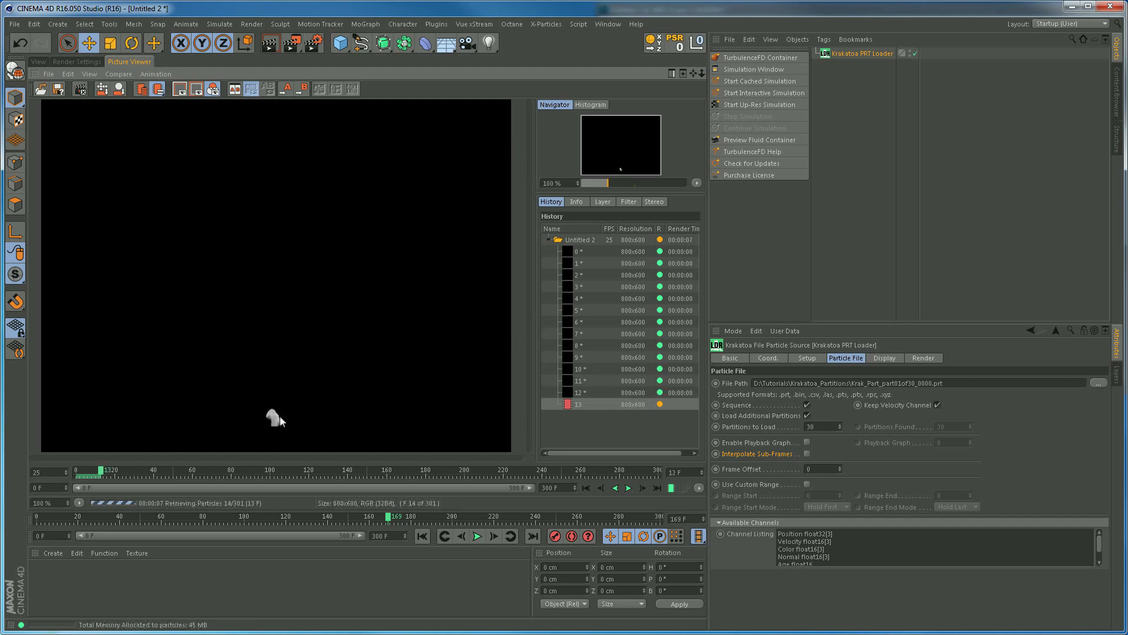
pyautogui.moveTo(538, 410); pyautogui.dragTo(449, 411)
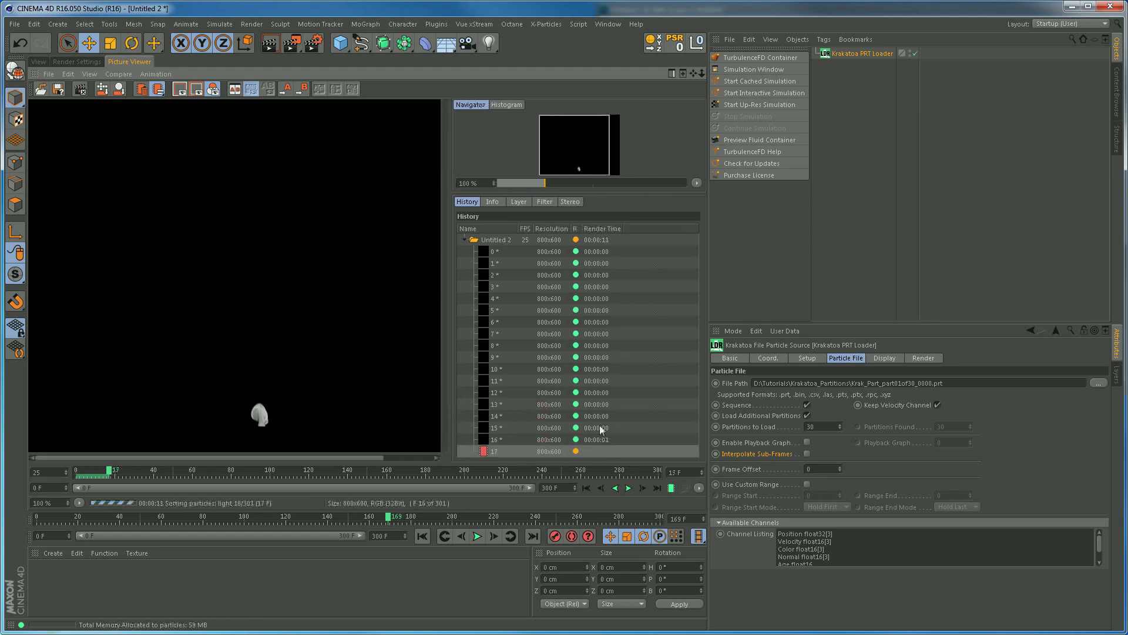
# Open the Console during the render, examine Krakatoa's particle counts, memory use and frame times, and minimise it
pyautogui.click(578, 24)
pyautogui.click(590, 57)
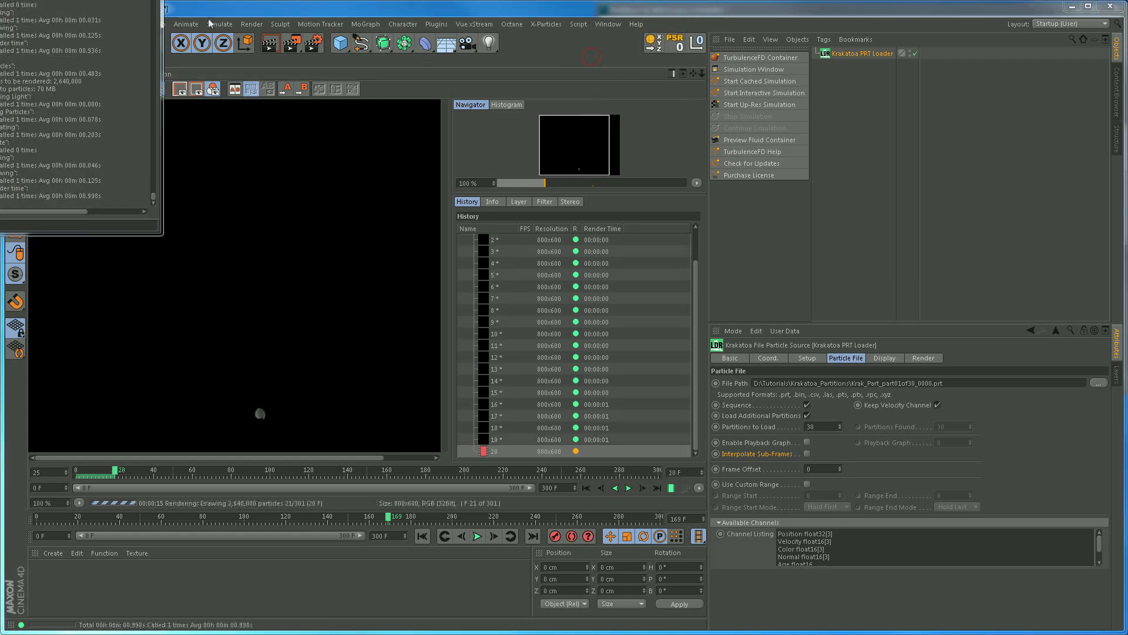
pyautogui.moveTo(65, 0); pyautogui.dragTo(540, 128)
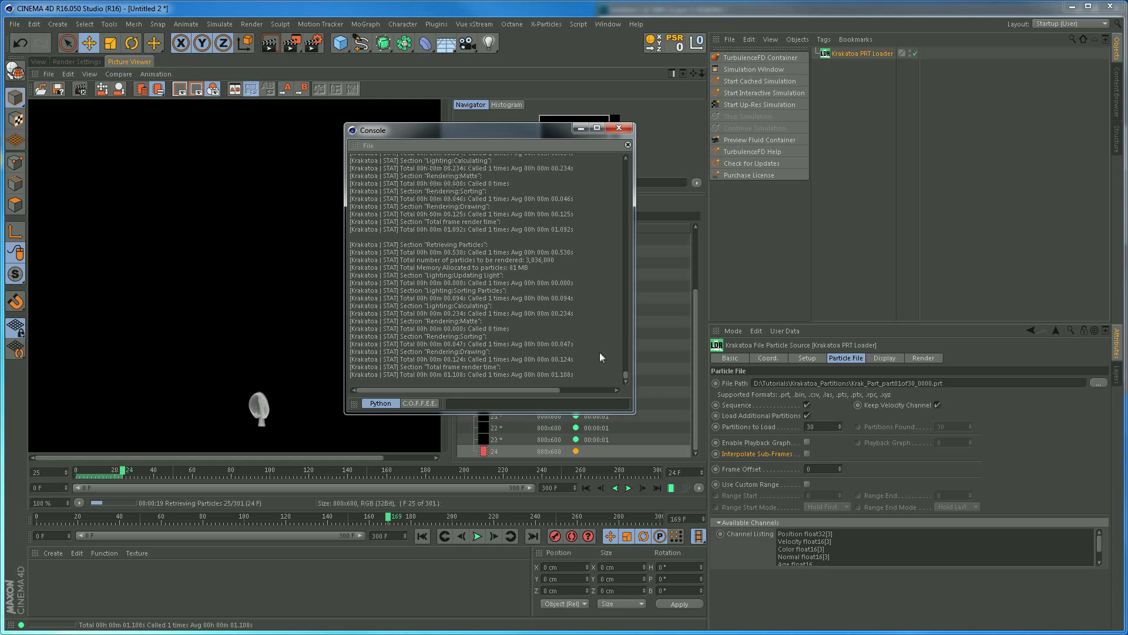
pyautogui.moveTo(625, 376); pyautogui.dragTo(628, 367)
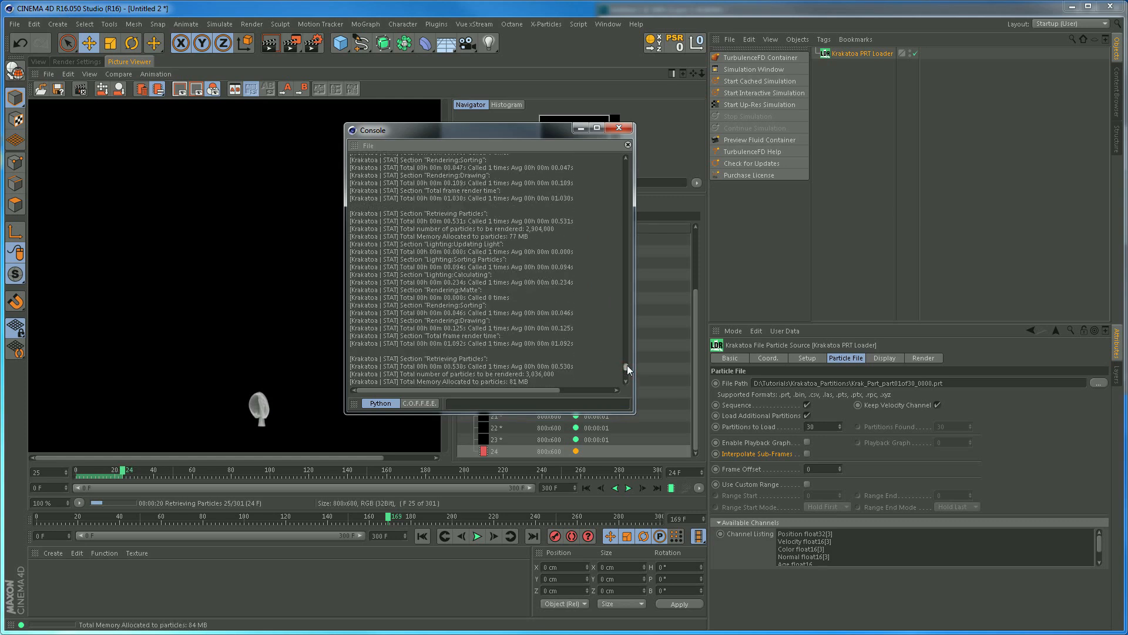
pyautogui.moveTo(626, 365); pyautogui.dragTo(627, 355)
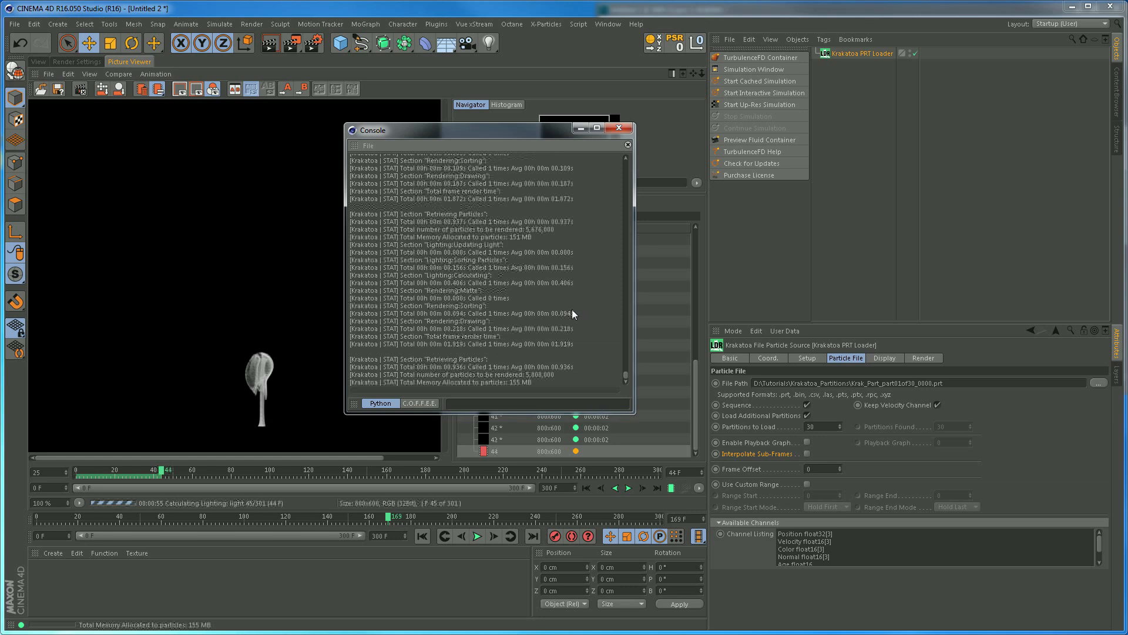
pyautogui.click(581, 127)
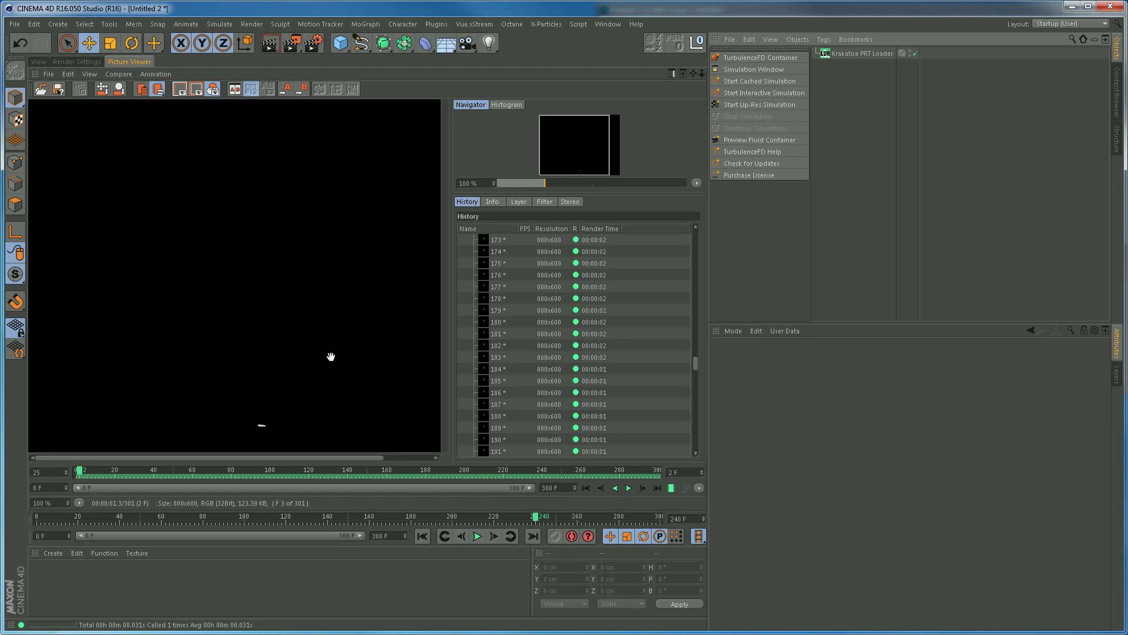
# Play back the rendered smoke sequence and look through the render times in the frame history
pyautogui.click(671, 488)
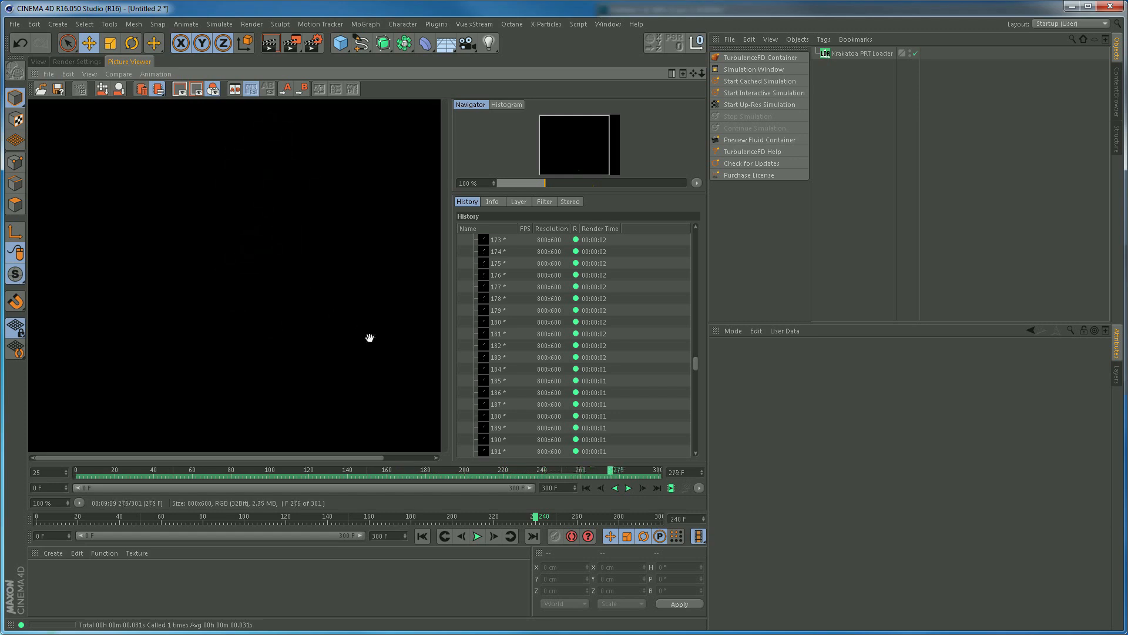
pyautogui.scroll(-4, 695, 367)
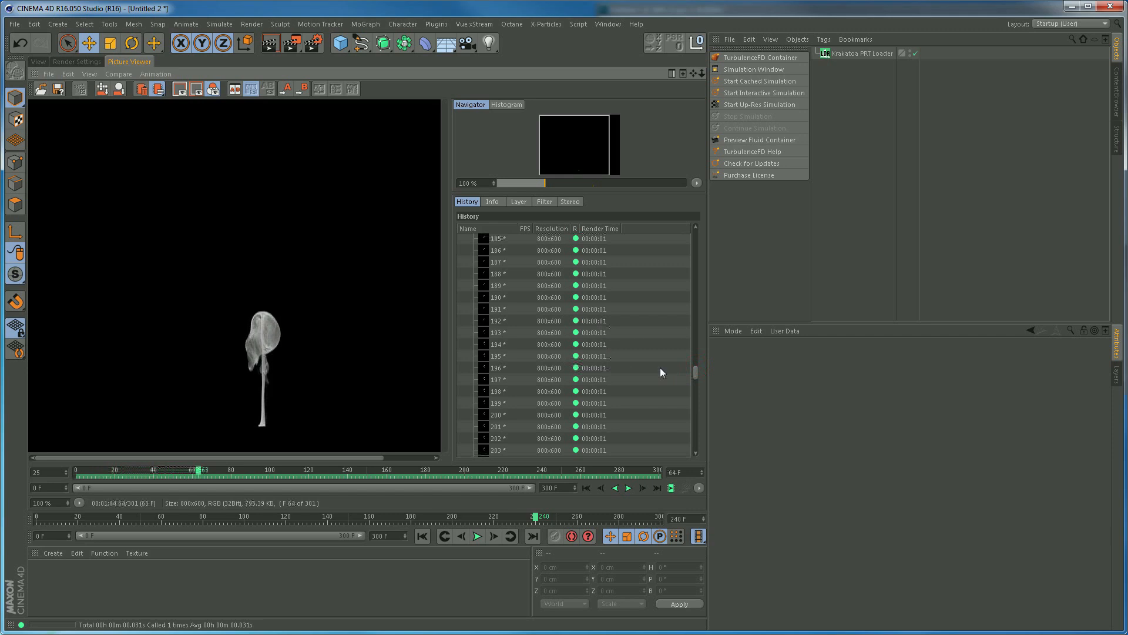
pyautogui.moveTo(697, 372); pyautogui.dragTo(697, 317)
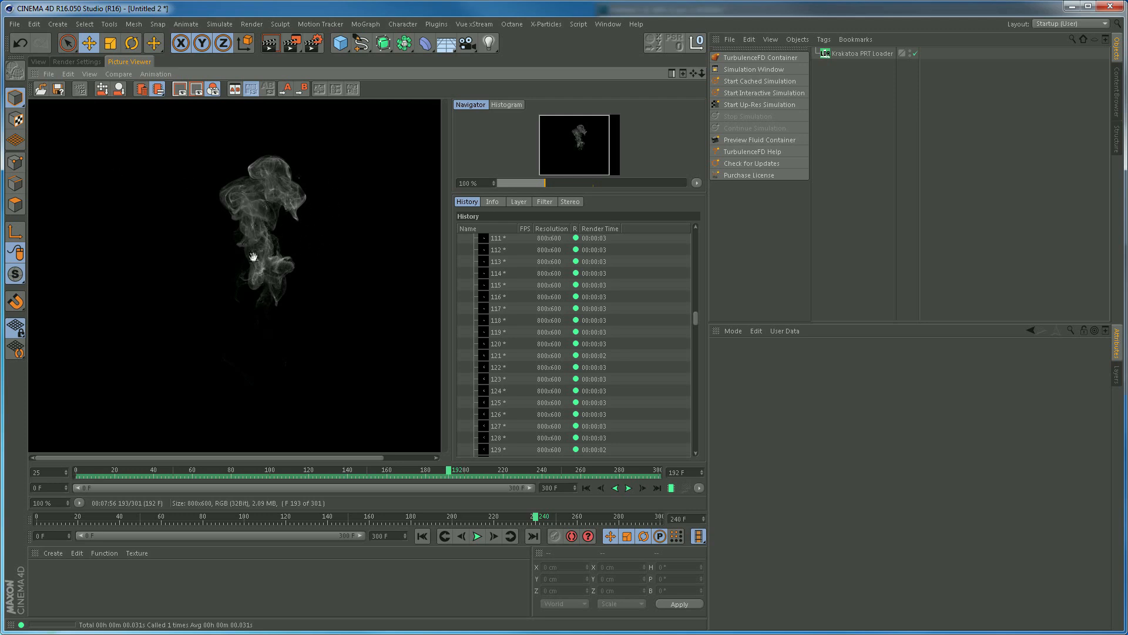
# Review Krakatoa's pass density options and the particles in the perspective view, and return to the rendered frames
pyautogui.click(86, 61)
pyautogui.click(66, 132)
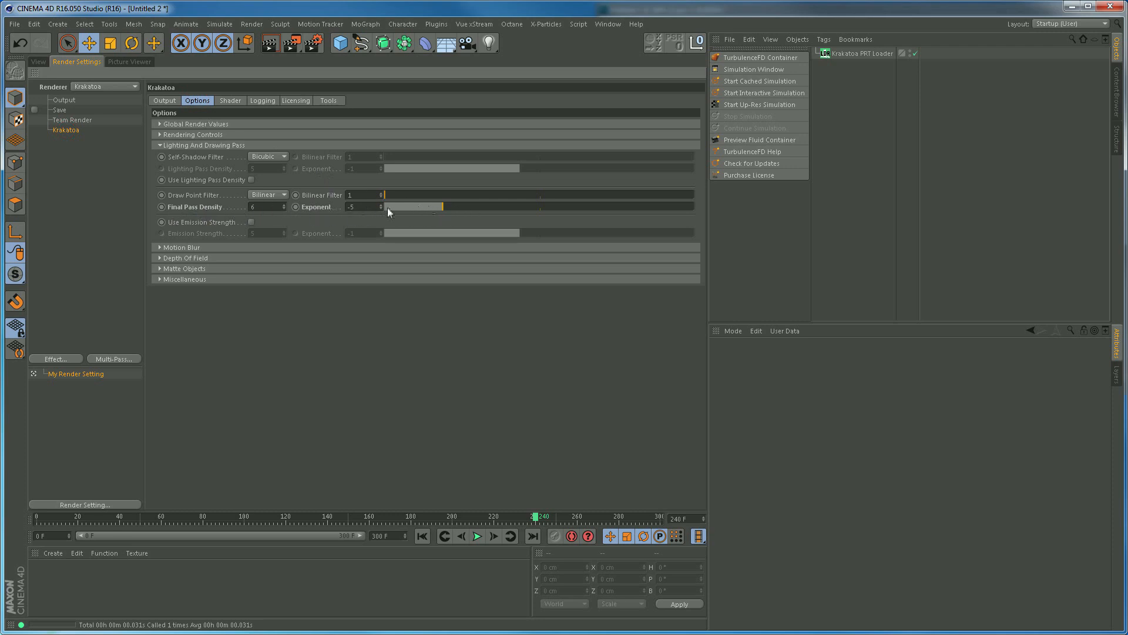
pyautogui.click(40, 62)
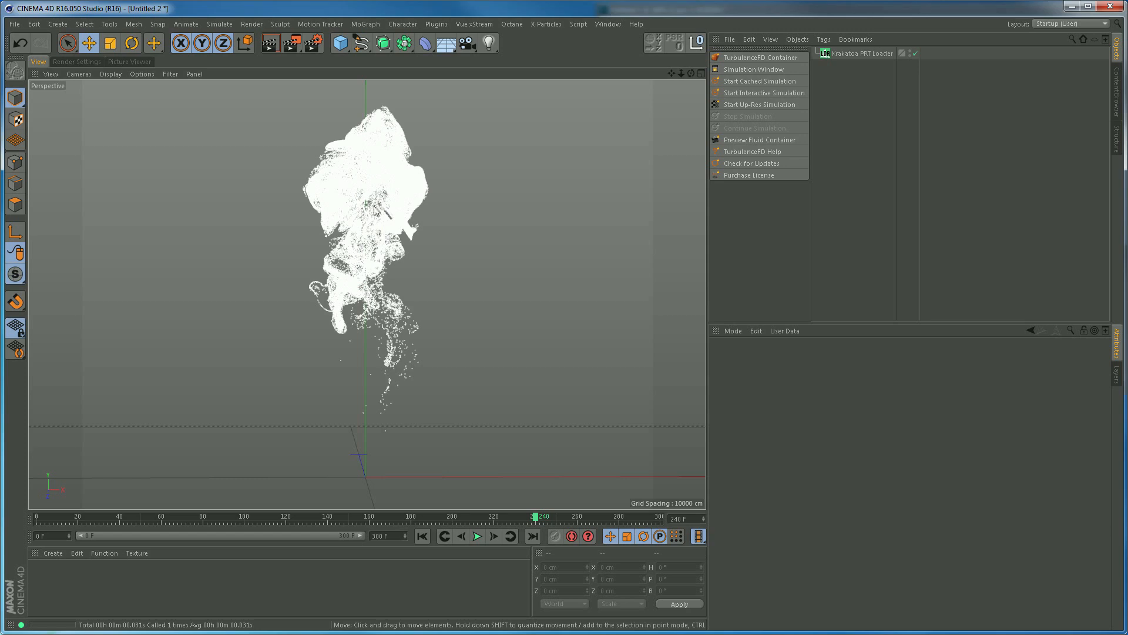
pyautogui.click(115, 60)
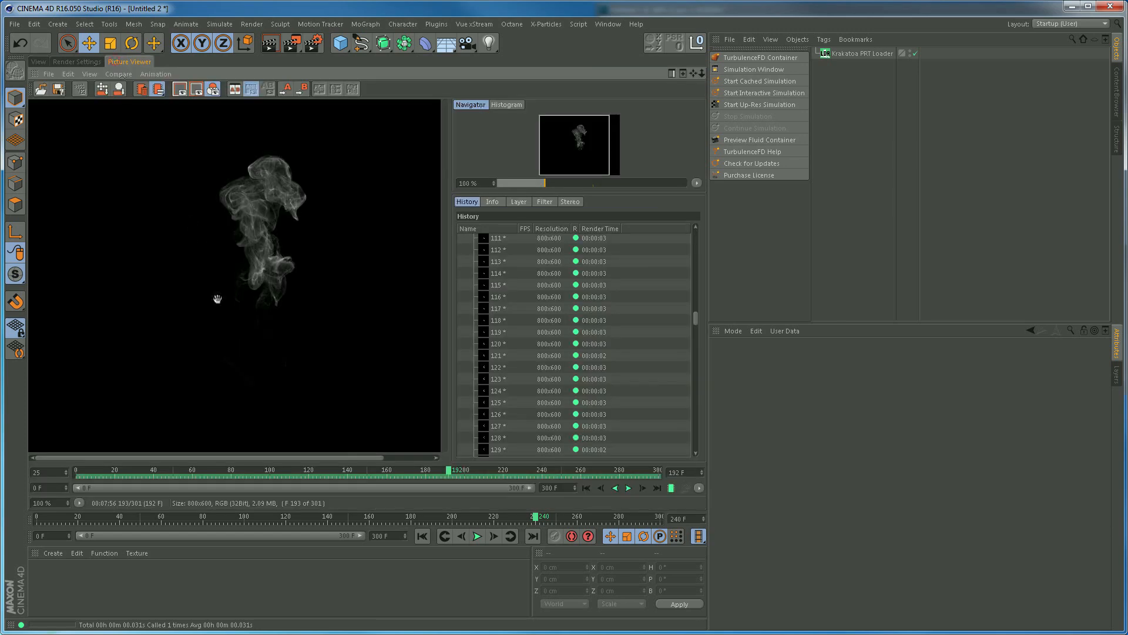
# Replay the rendered smoke sequence and scrub back to frame 46
pyautogui.click(477, 536)
pyautogui.click(478, 536)
pyautogui.click(672, 488)
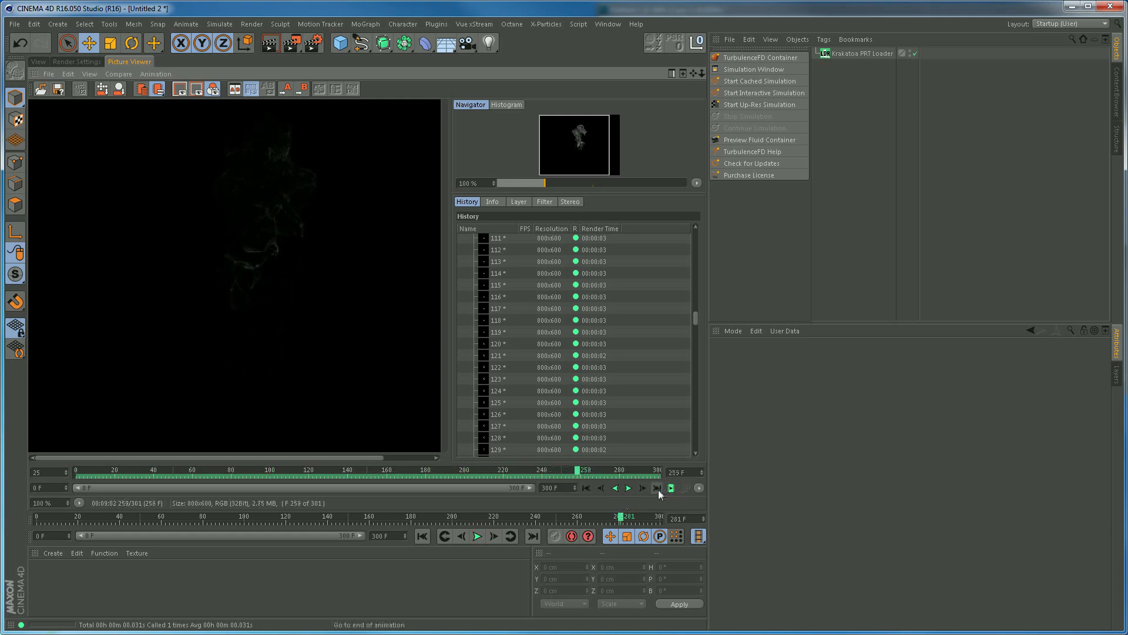
pyautogui.click(474, 475)
pyautogui.moveTo(473, 471); pyautogui.dragTo(387, 477)
pyautogui.moveTo(290, 479); pyautogui.dragTo(165, 480)
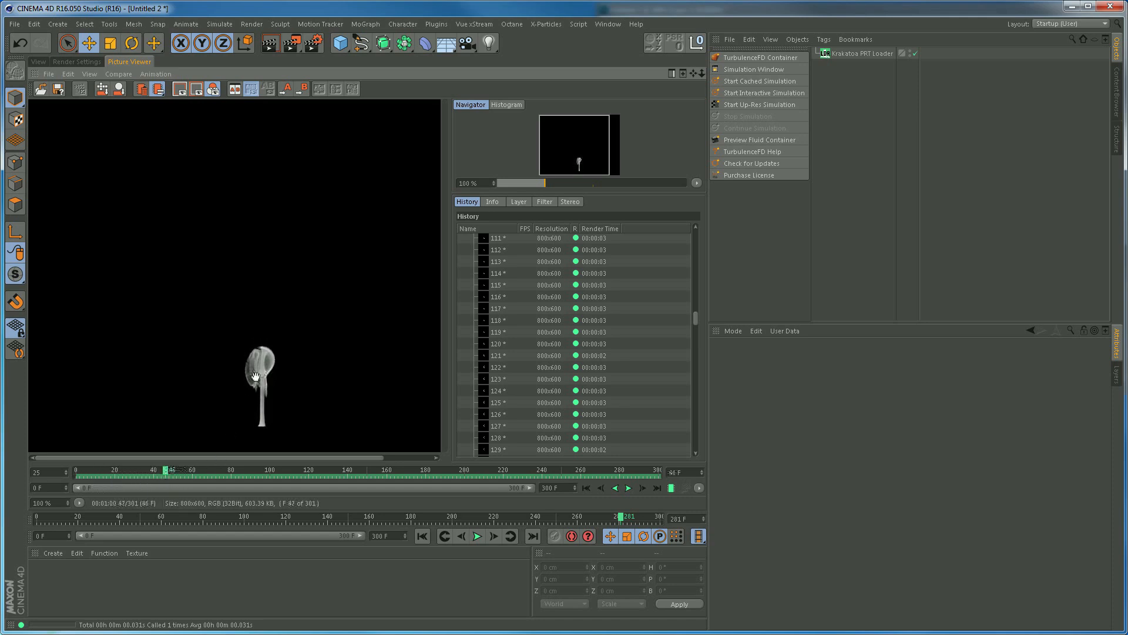
# Inspect the smoke in frame 46 at 312% magnification, return to 101% and replay the sequence
pyautogui.moveTo(551, 183); pyautogui.dragTo(579, 161)
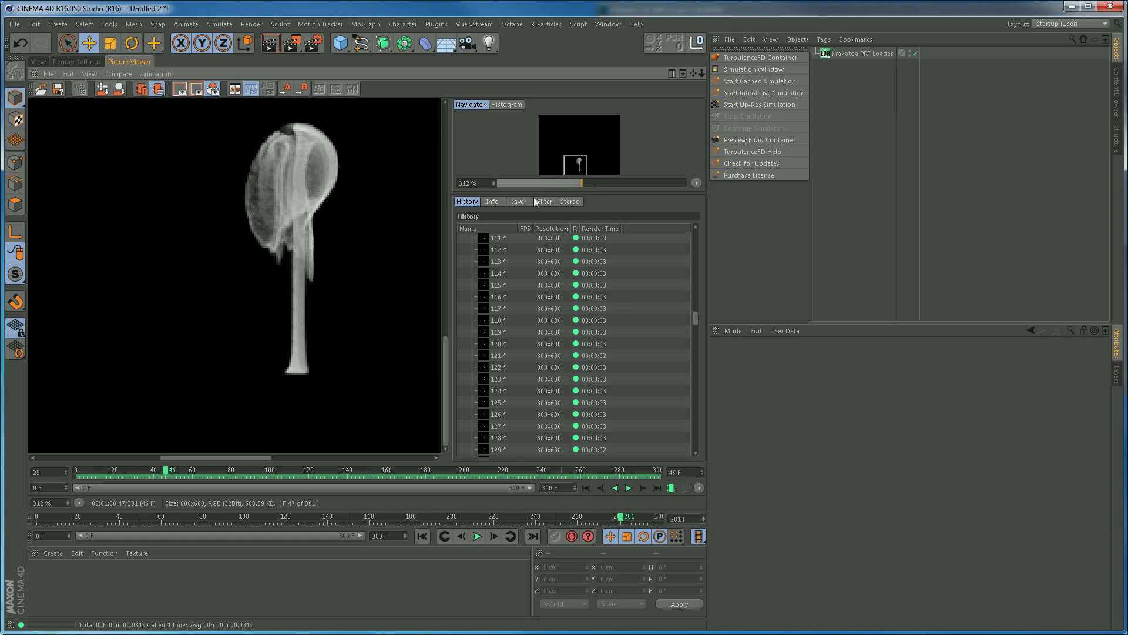
pyautogui.moveTo(573, 186); pyautogui.dragTo(545, 188)
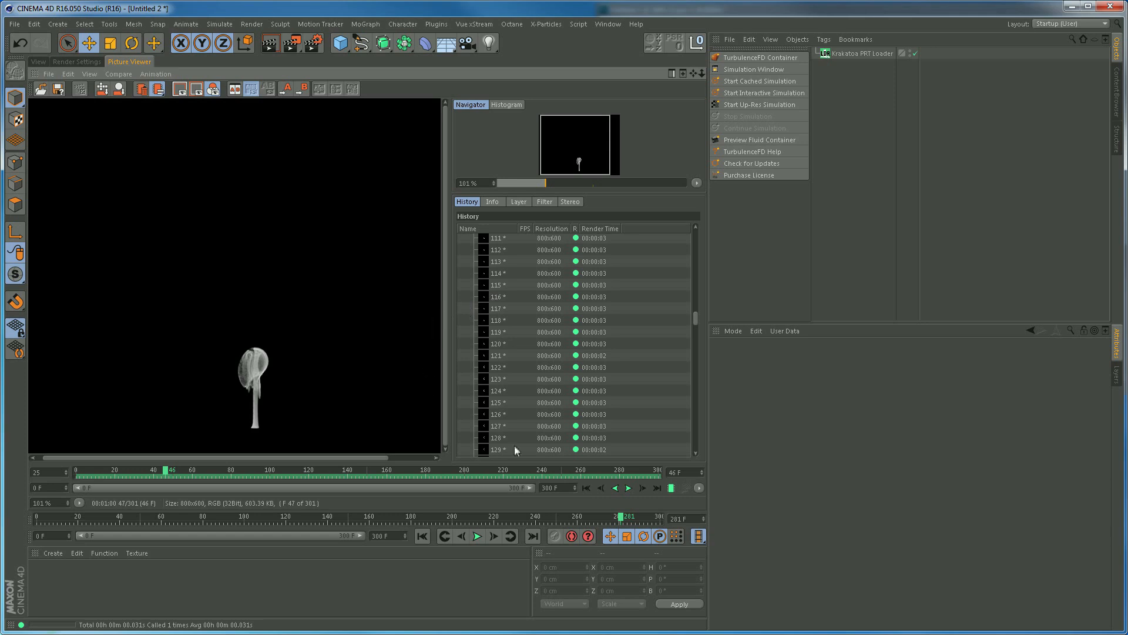
pyautogui.click(671, 488)
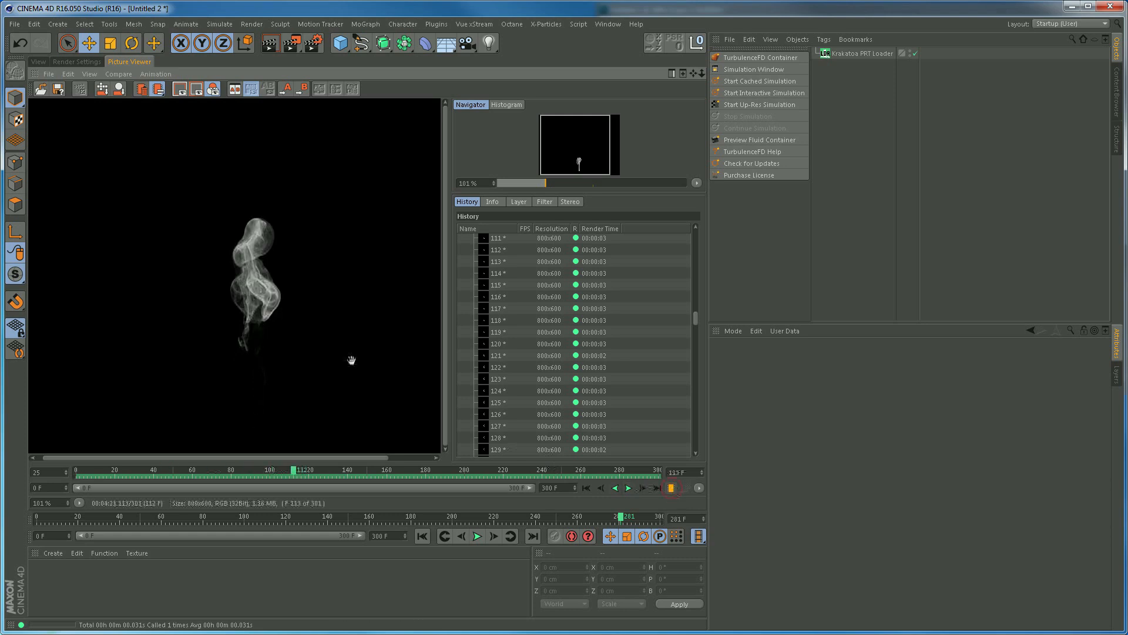